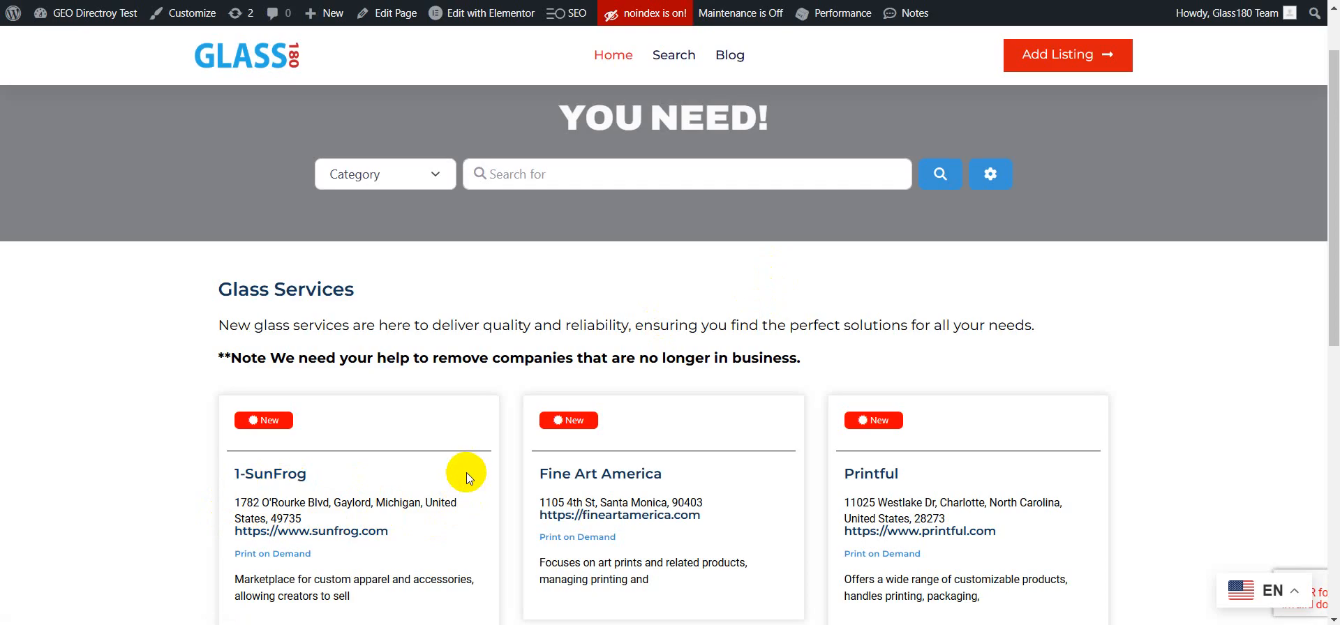
Step: Open the WordPress admin dashboard from the site's front page
{"action": "scroll", "coordinate": [504, 418], "scroll_direction": "down", "scroll_amount": 1}
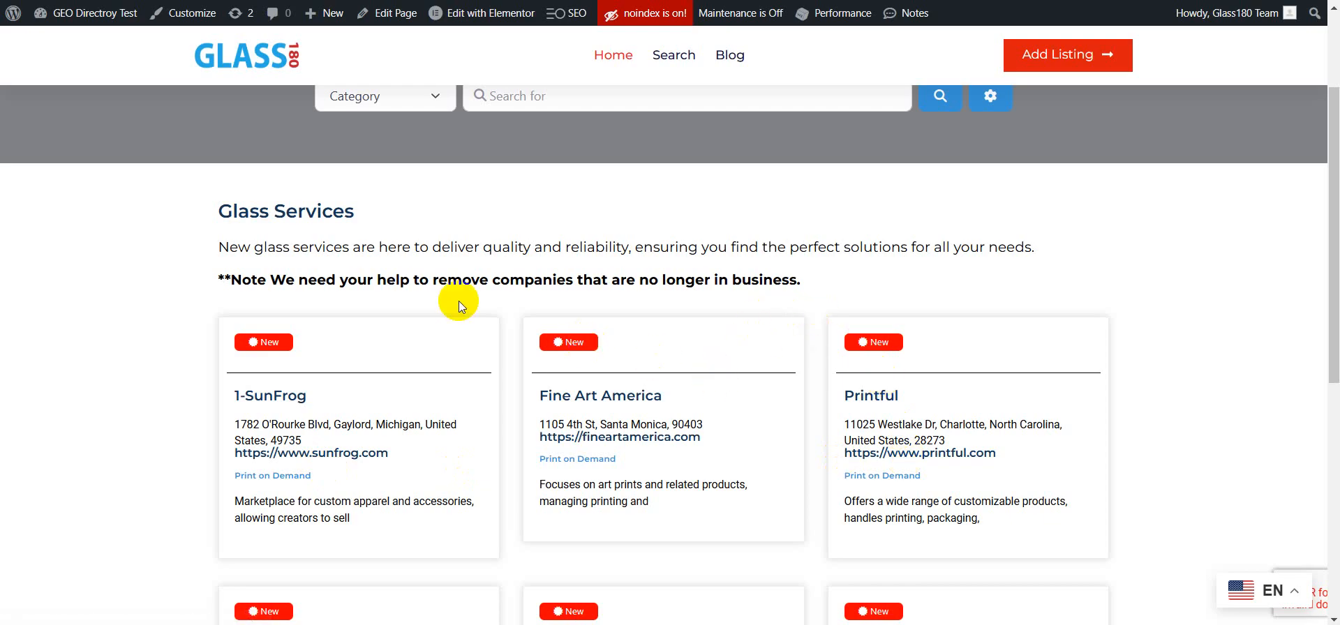
{"action": "left_click", "coordinate": [93, 17]}
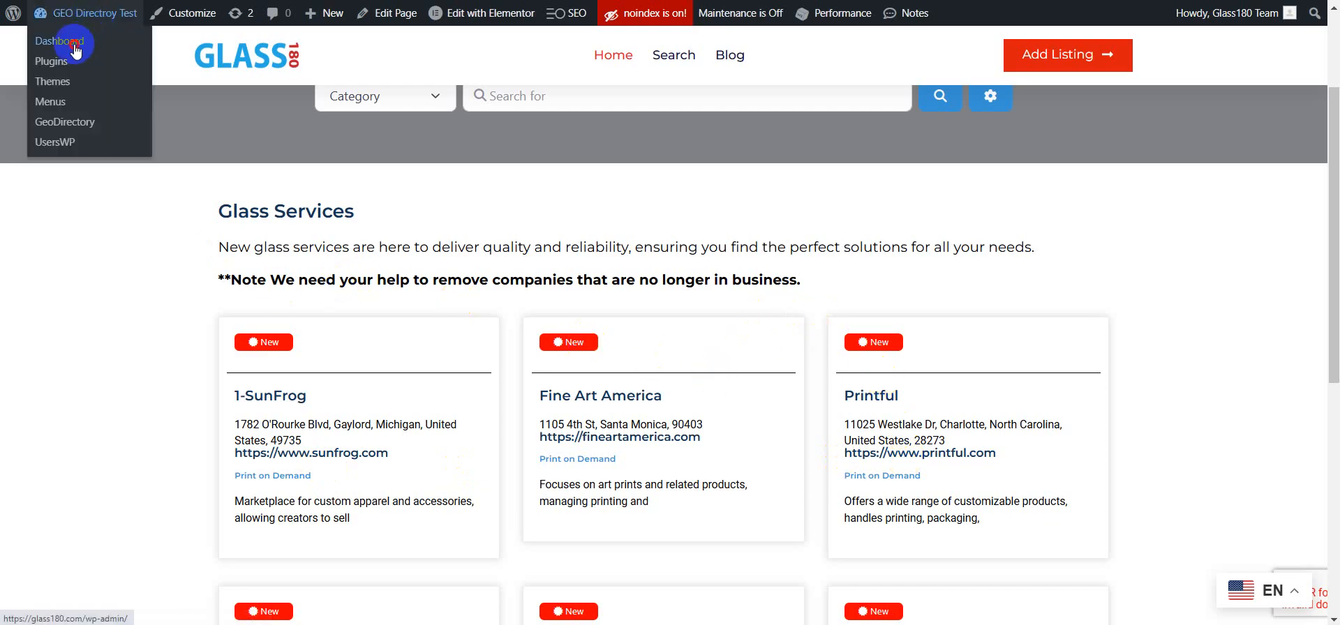
{"action": "left_click", "coordinate": [74, 44]}
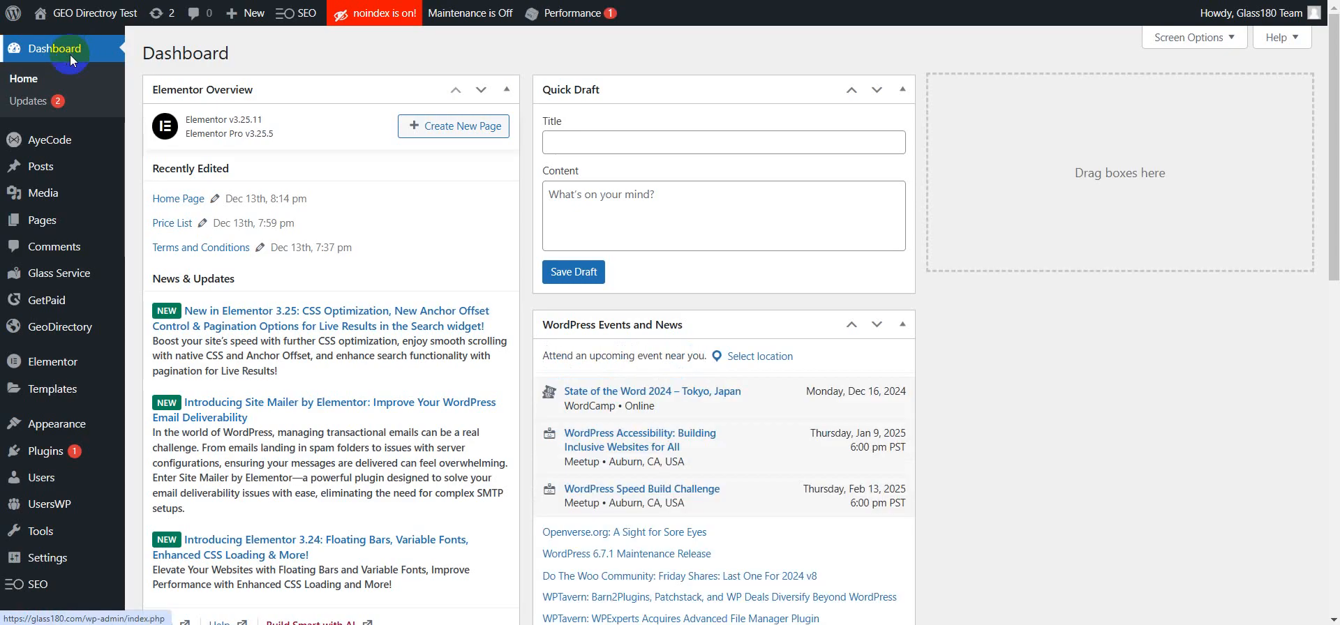
Step: Open the Glass Service settings page
{"action": "scroll", "coordinate": [131, 102], "scroll_direction": "down", "scroll_amount": 1}
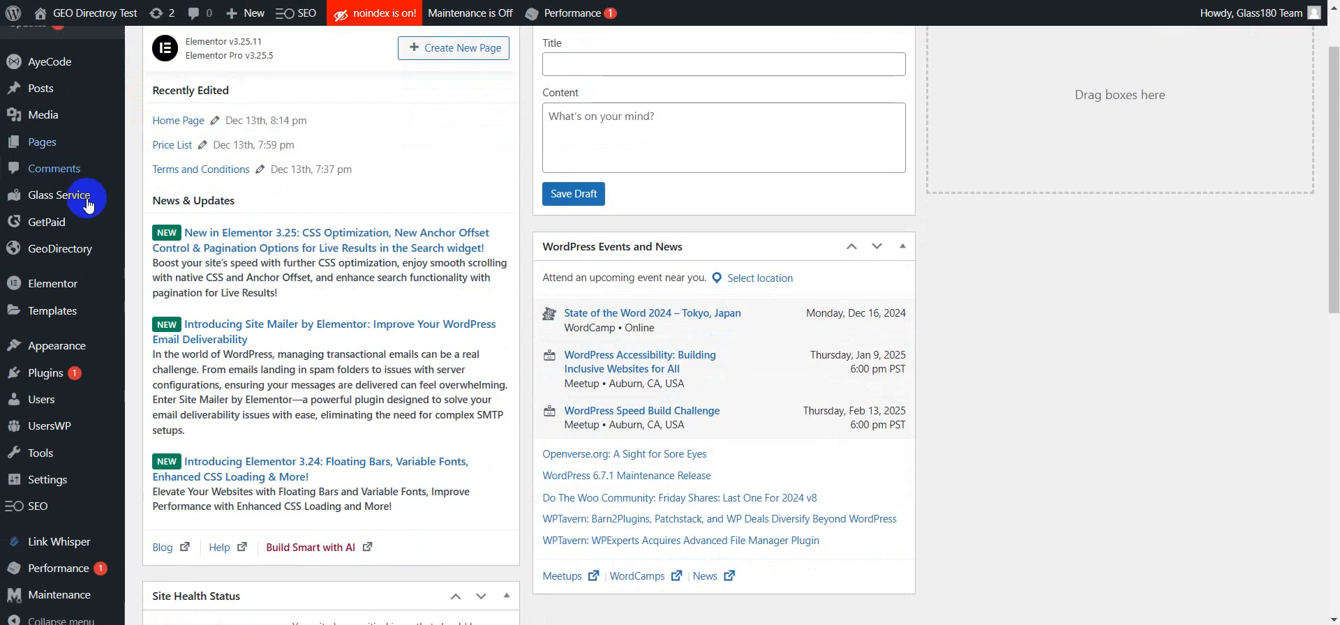
{"action": "mouse_move", "coordinate": [58, 200]}
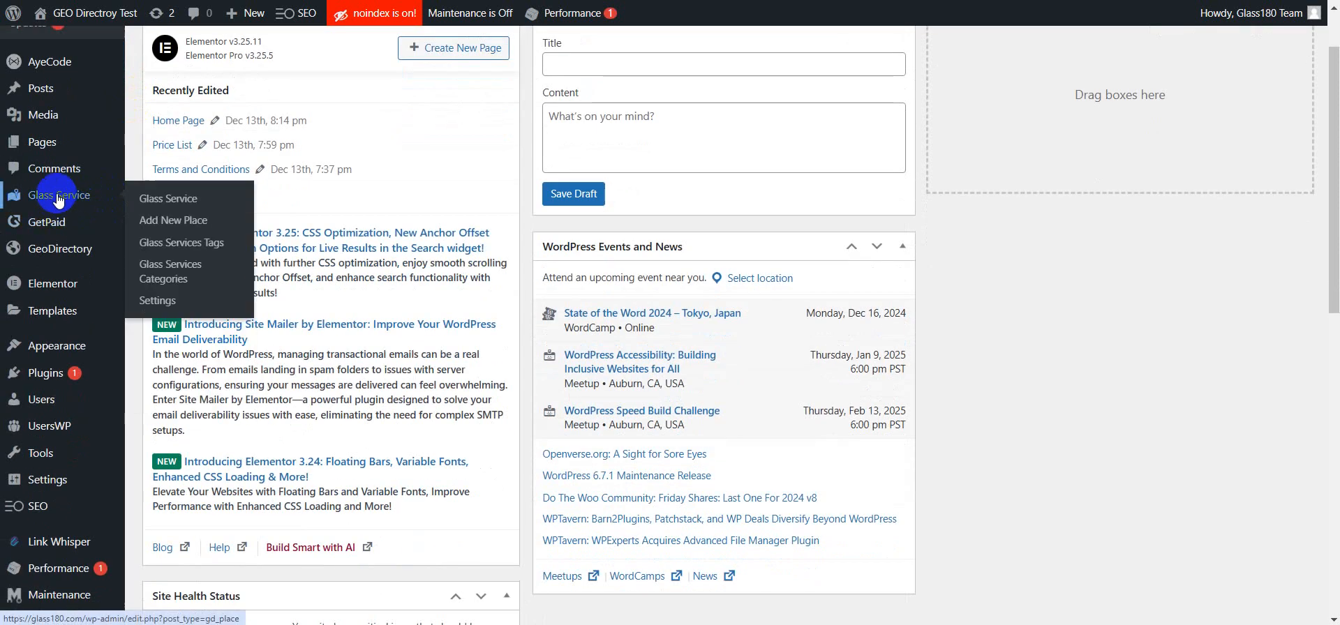
{"action": "left_click", "coordinate": [173, 304]}
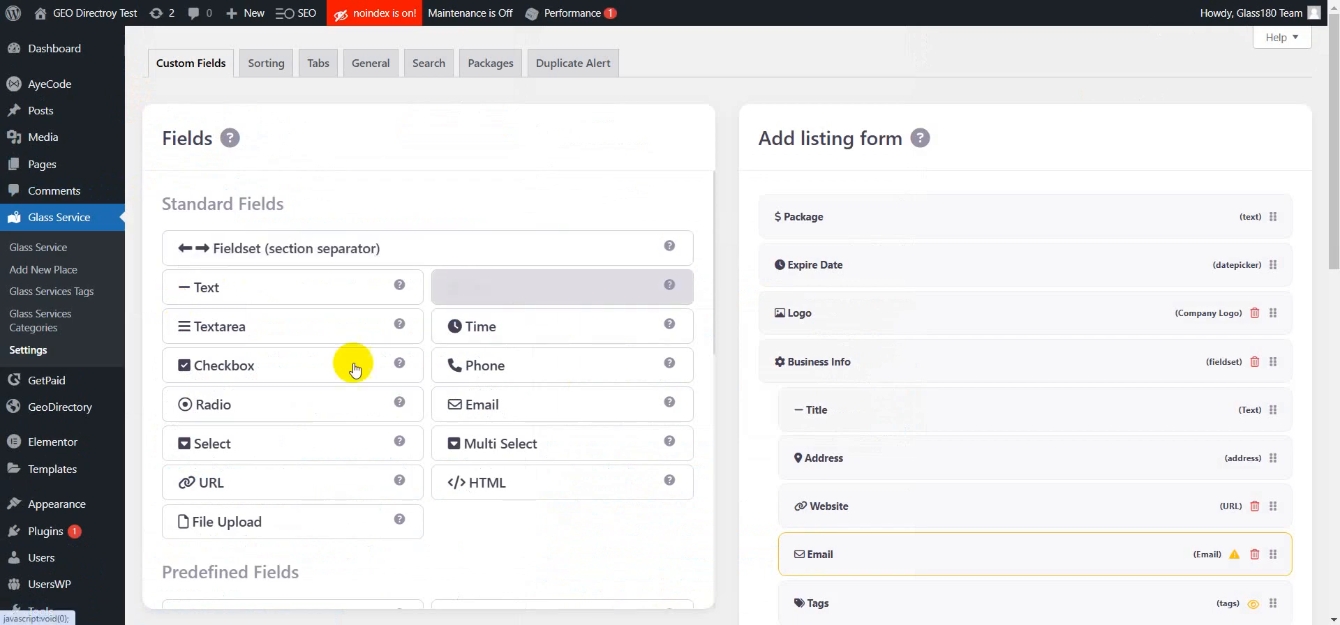
Step: Add a Checkbox field to the add listing form
{"action": "scroll", "coordinate": [649, 333], "scroll_direction": "down", "scroll_amount": 9}
{"action": "scroll", "coordinate": [648, 333], "scroll_direction": "up", "scroll_amount": 9}
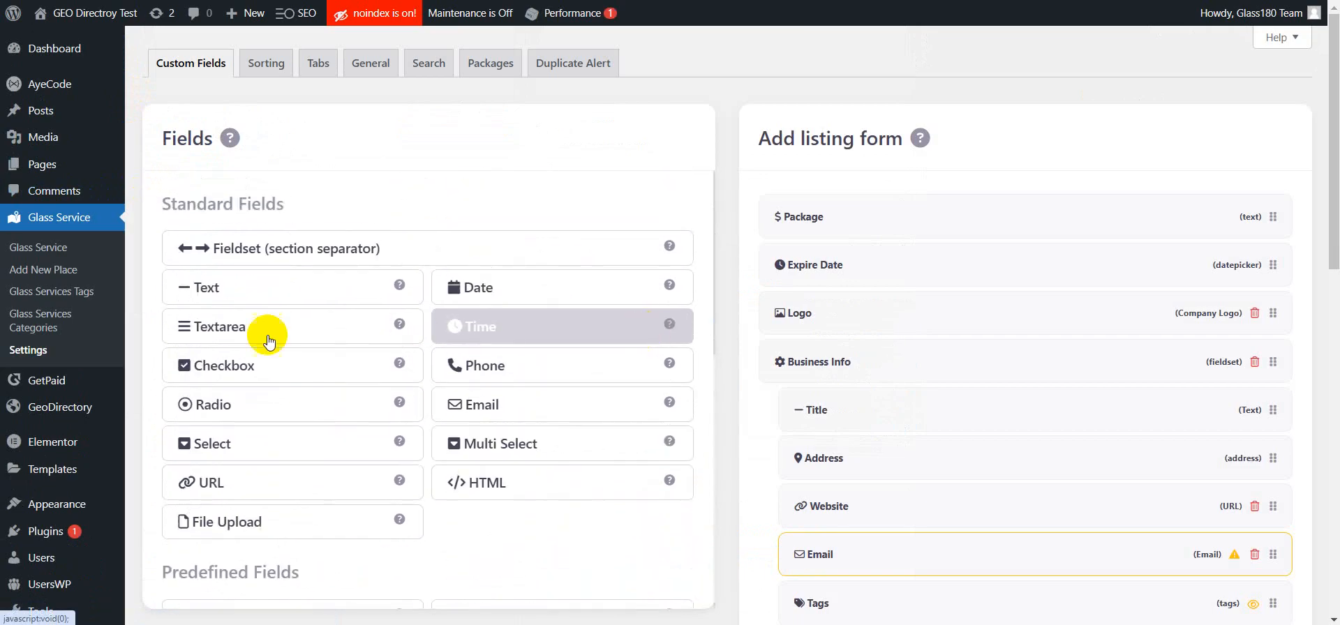
{"action": "left_click", "coordinate": [258, 368]}
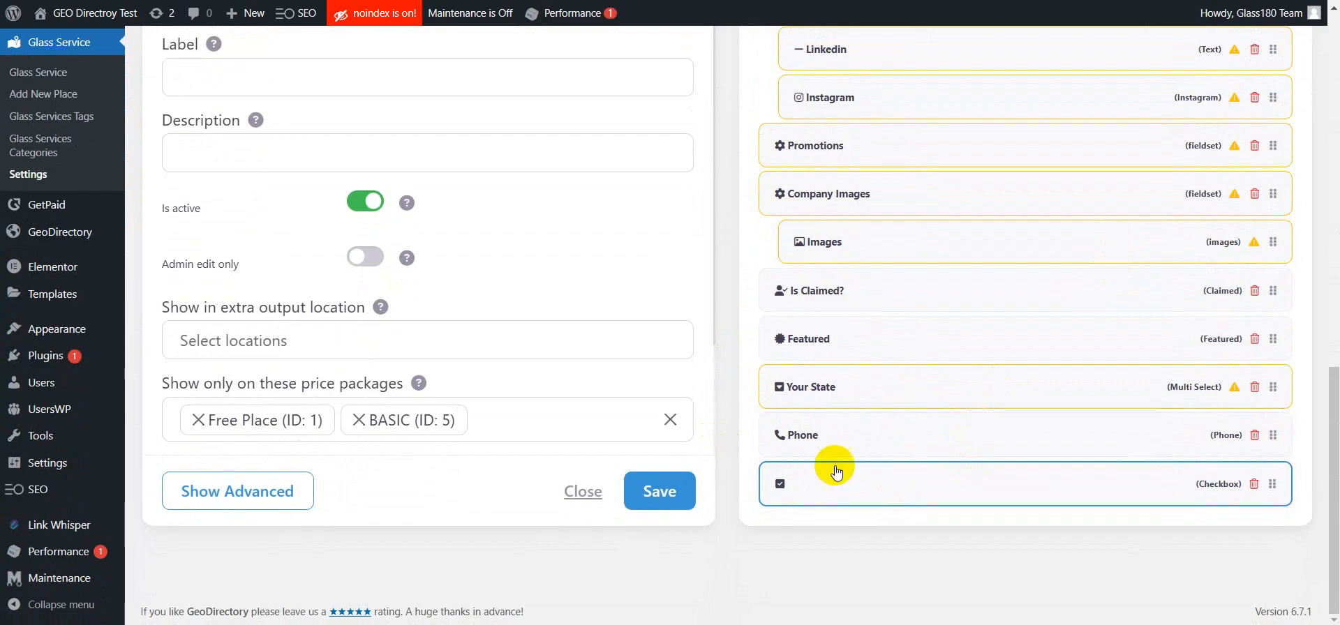
Step: Set the new checkbox field's label to Hide Address
{"action": "scroll", "coordinate": [559, 335], "scroll_direction": "up", "scroll_amount": 3}
{"action": "left_click", "coordinate": [310, 152]}
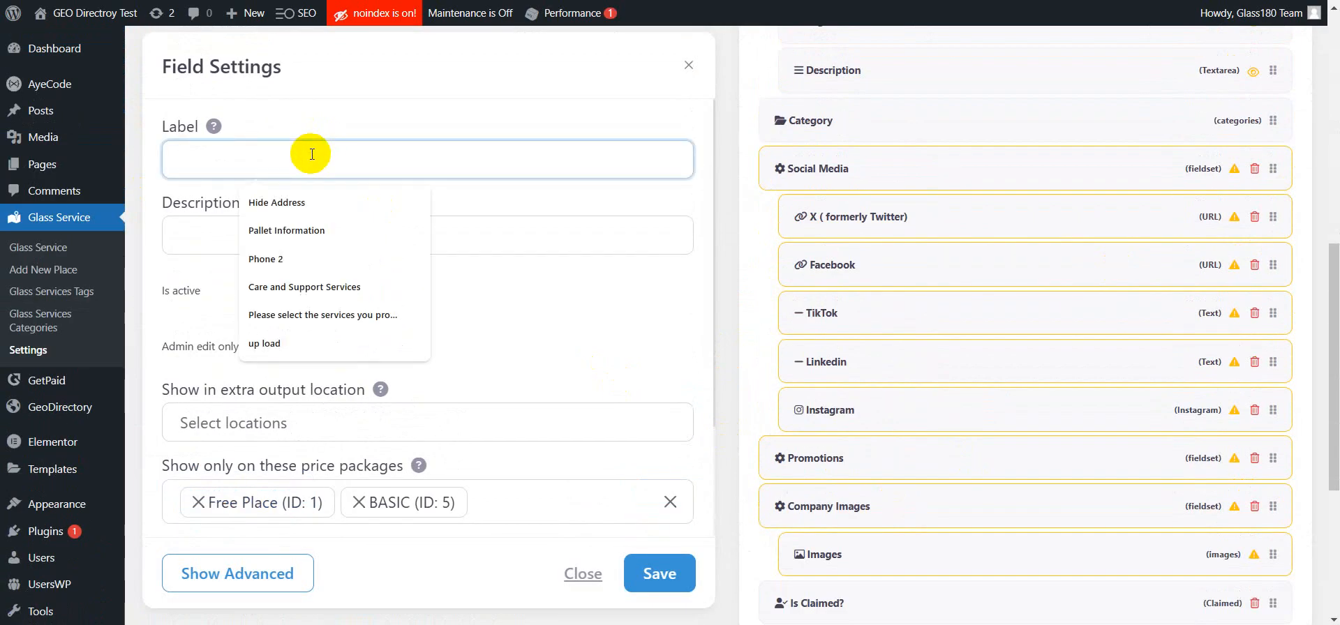
{"action": "type", "text": "Hide"}
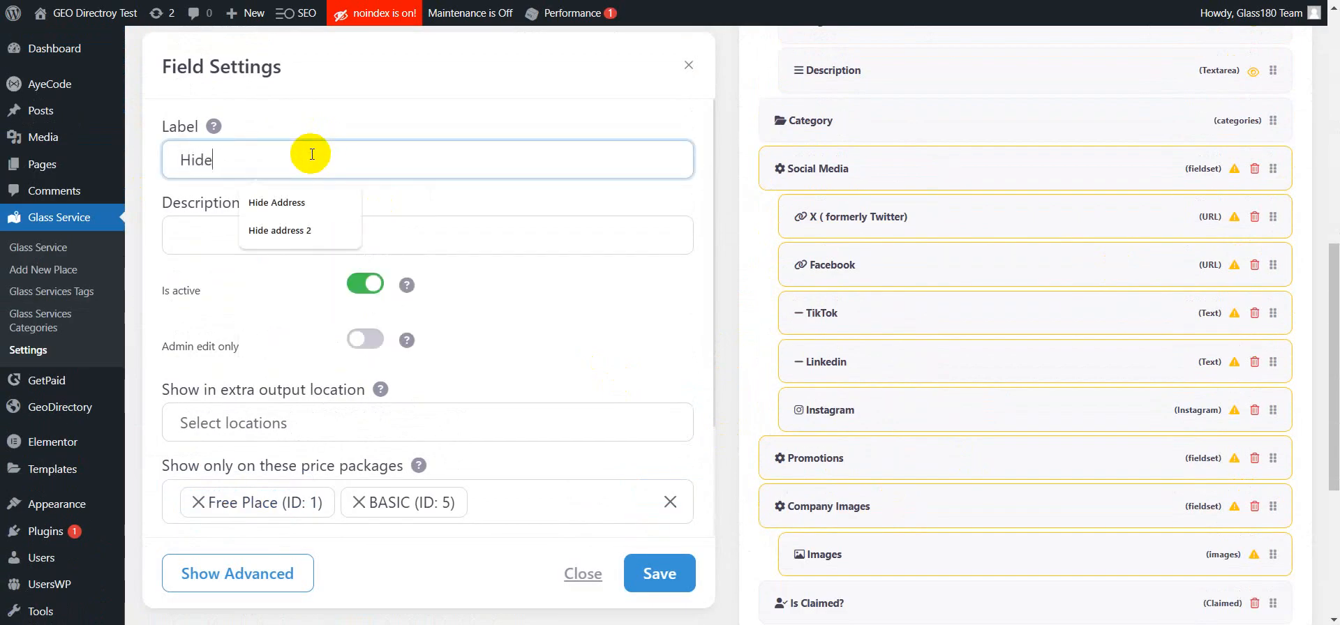
{"action": "type", "text": " Adrr"}
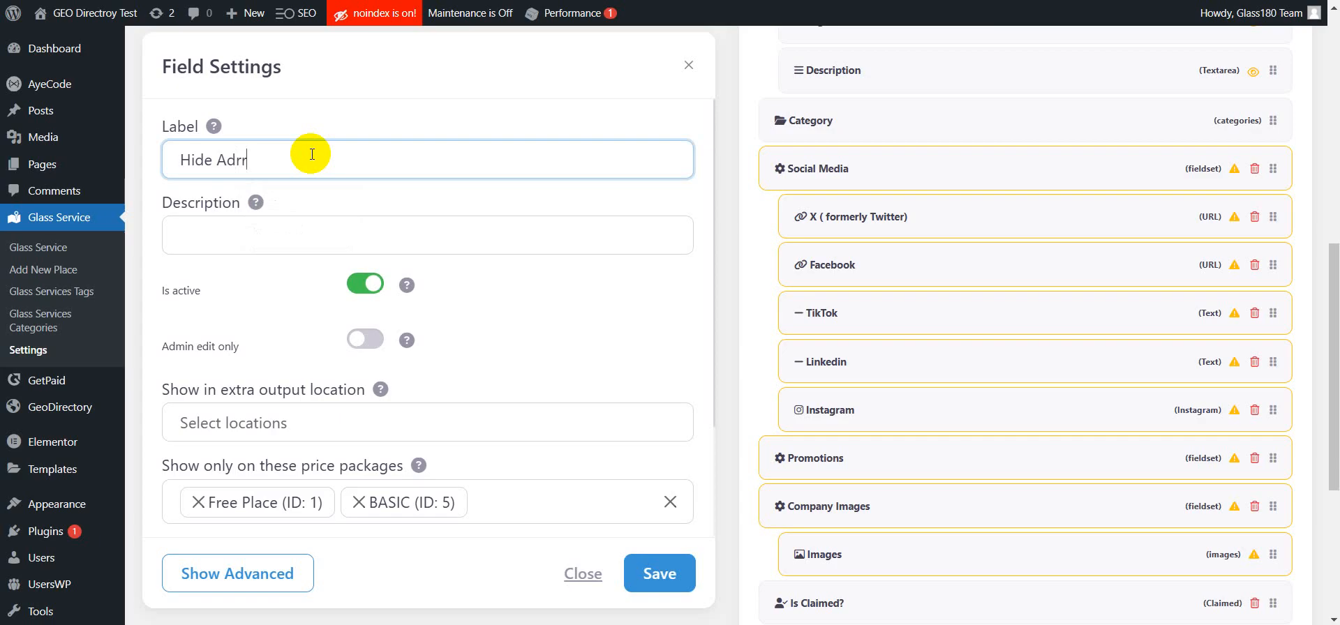
{"action": "key", "text": "BackSpace"}
{"action": "key", "text": "BackSpace"}
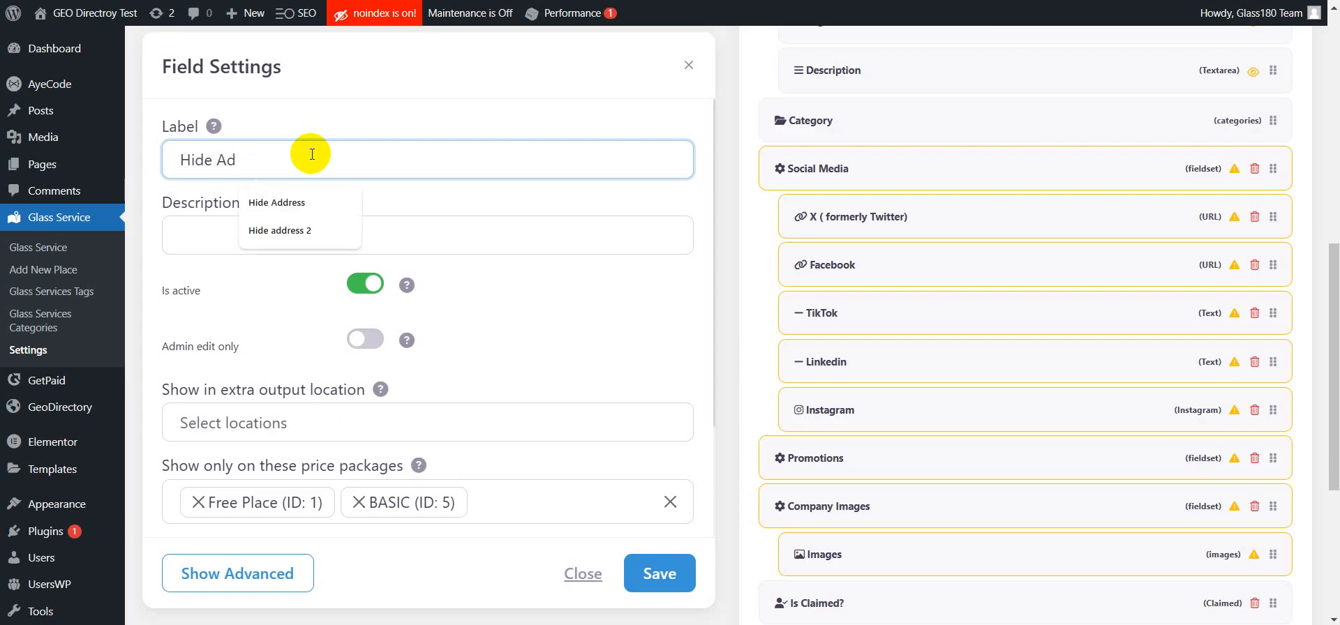
{"action": "left_click", "coordinate": [281, 203]}
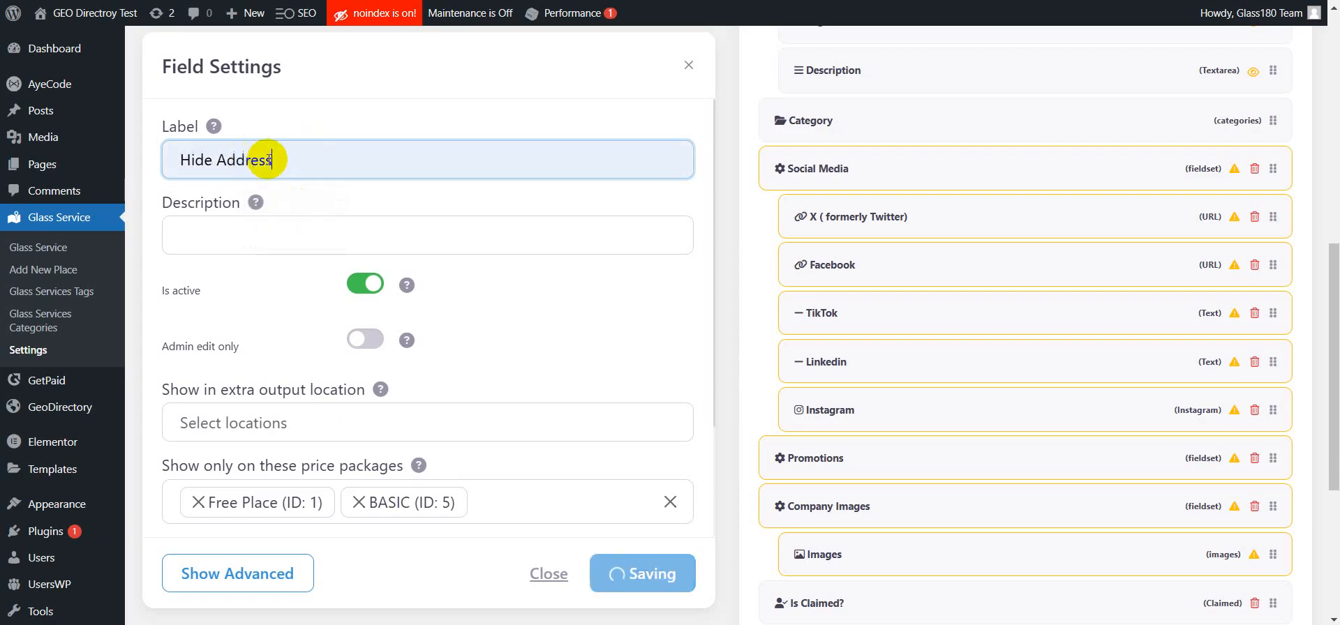
Step: Copy the label and set the field's admin name to Hide Address in the advanced settings
{"action": "left_click_drag", "start_coordinate": [206, 163], "coordinate": [166, 167]}
{"action": "key", "text": "ctrl+c"}
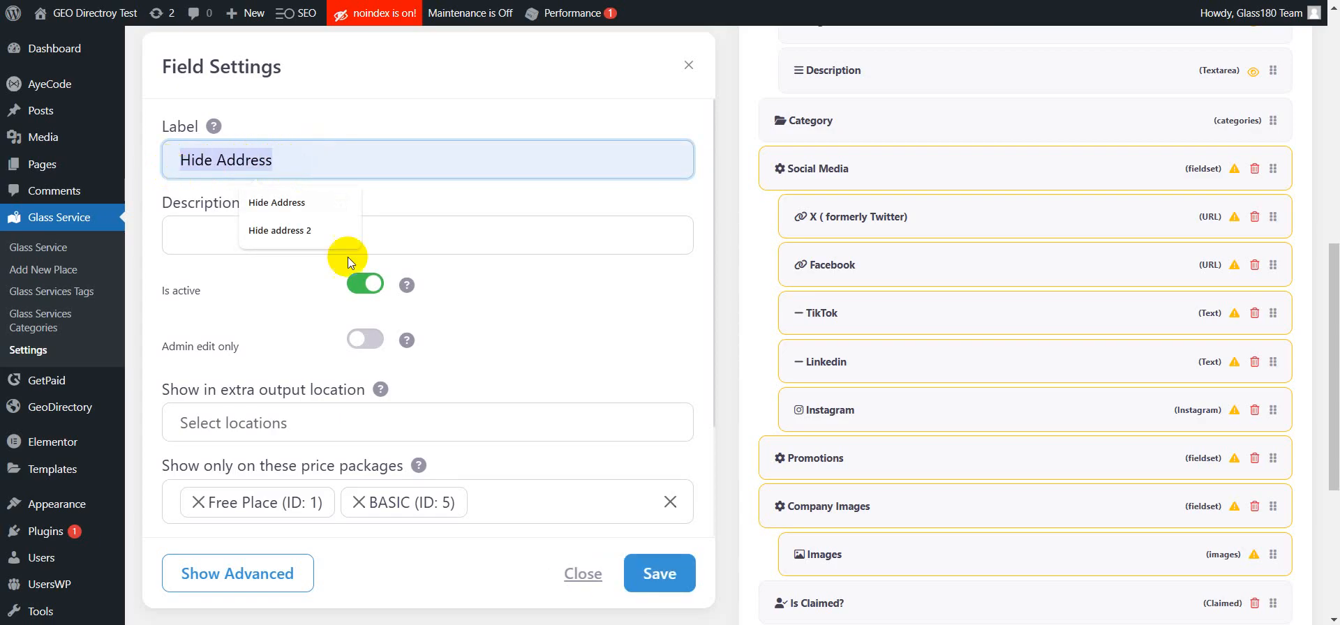
{"action": "scroll", "coordinate": [357, 261], "scroll_direction": "down", "scroll_amount": 3}
{"action": "left_click", "coordinate": [305, 572]}
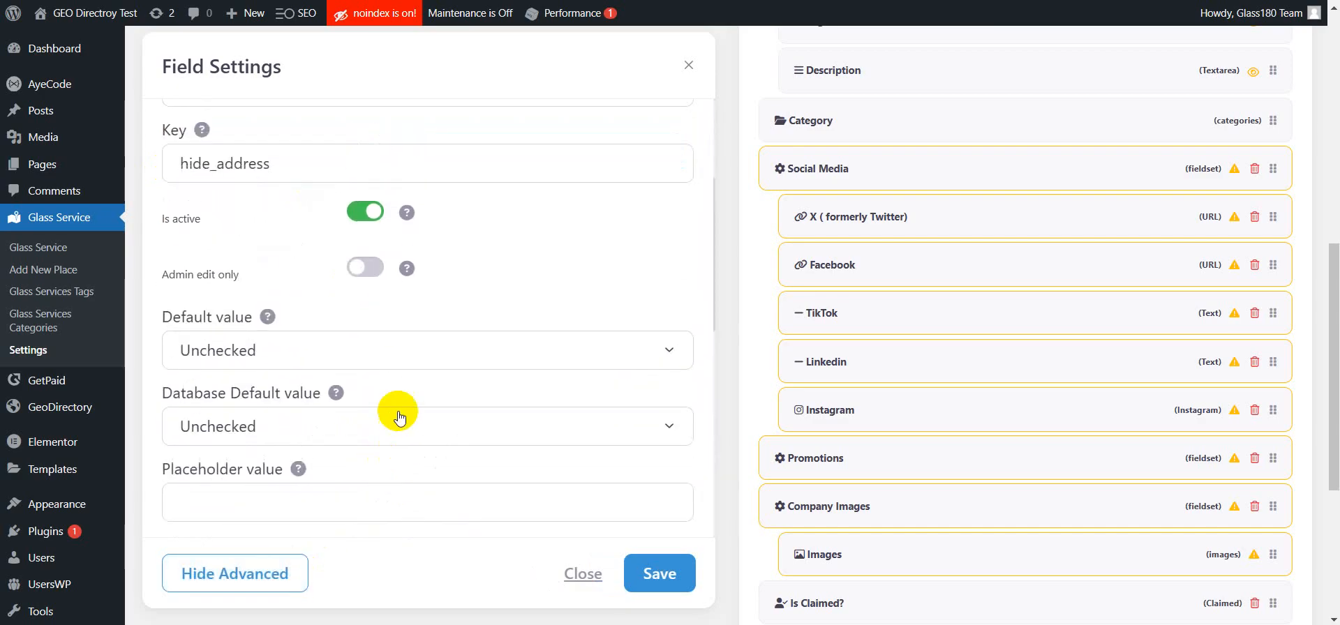
{"action": "scroll", "coordinate": [396, 374], "scroll_direction": "up", "scroll_amount": 2}
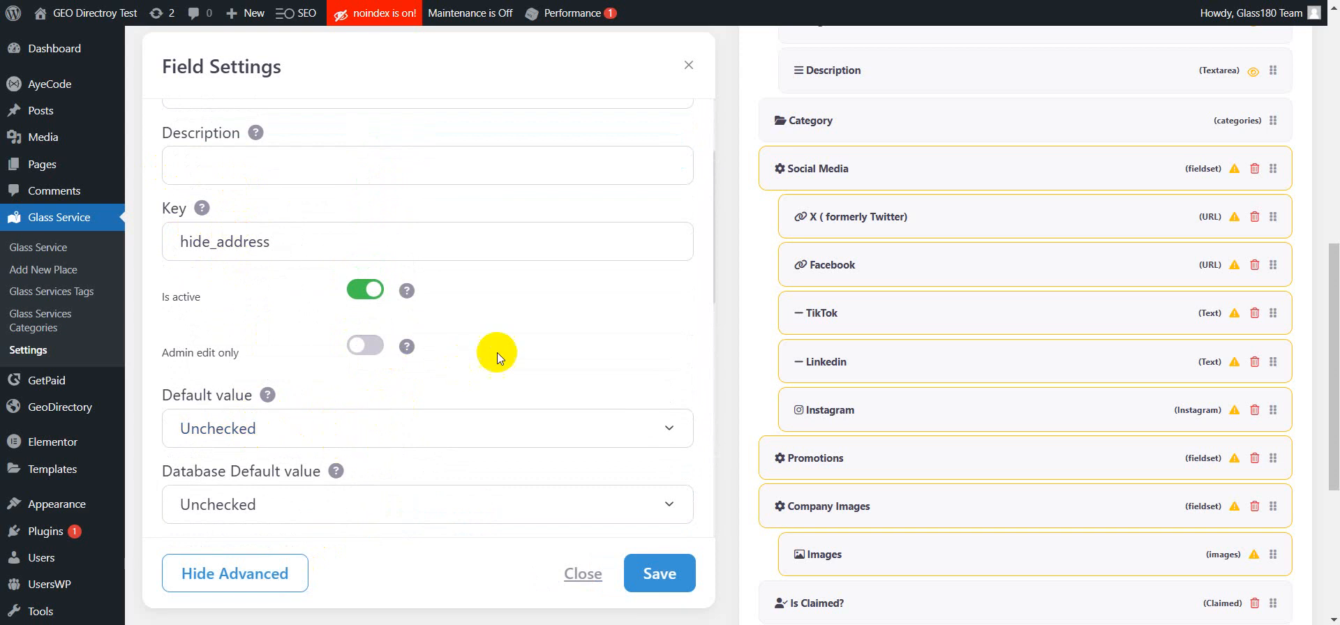
{"action": "scroll", "coordinate": [559, 353], "scroll_direction": "up", "scroll_amount": 2}
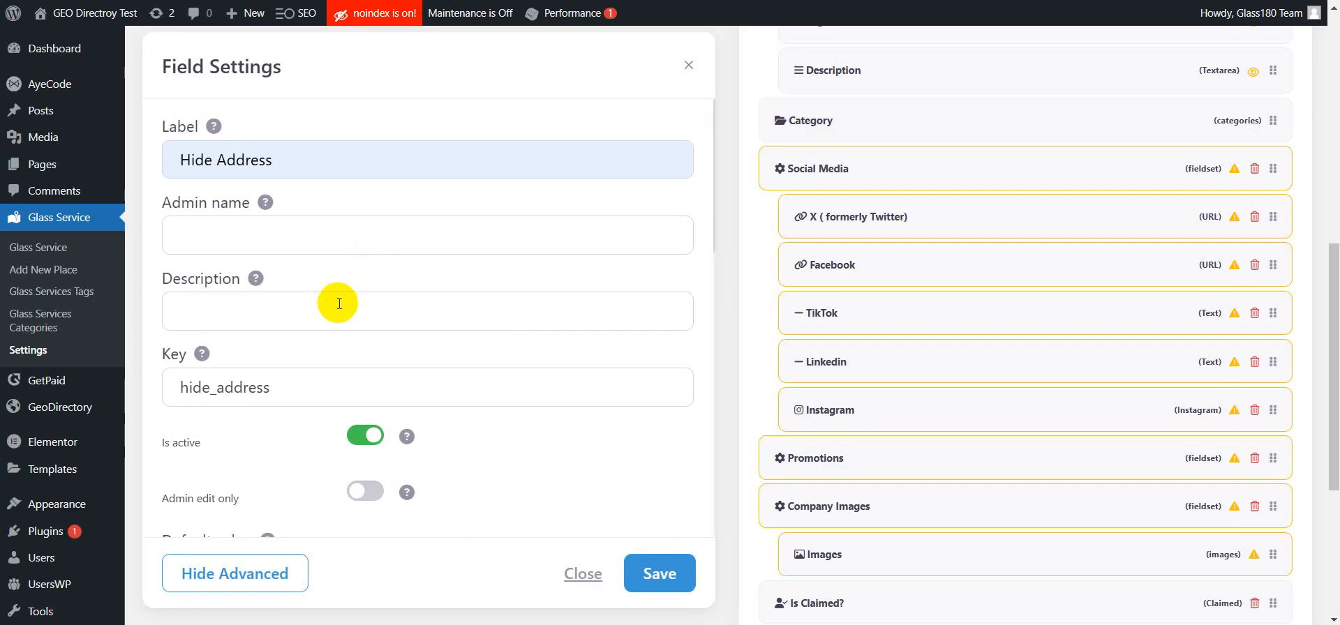
{"action": "left_click", "coordinate": [332, 231]}
{"action": "key", "text": "ctrl+v"}
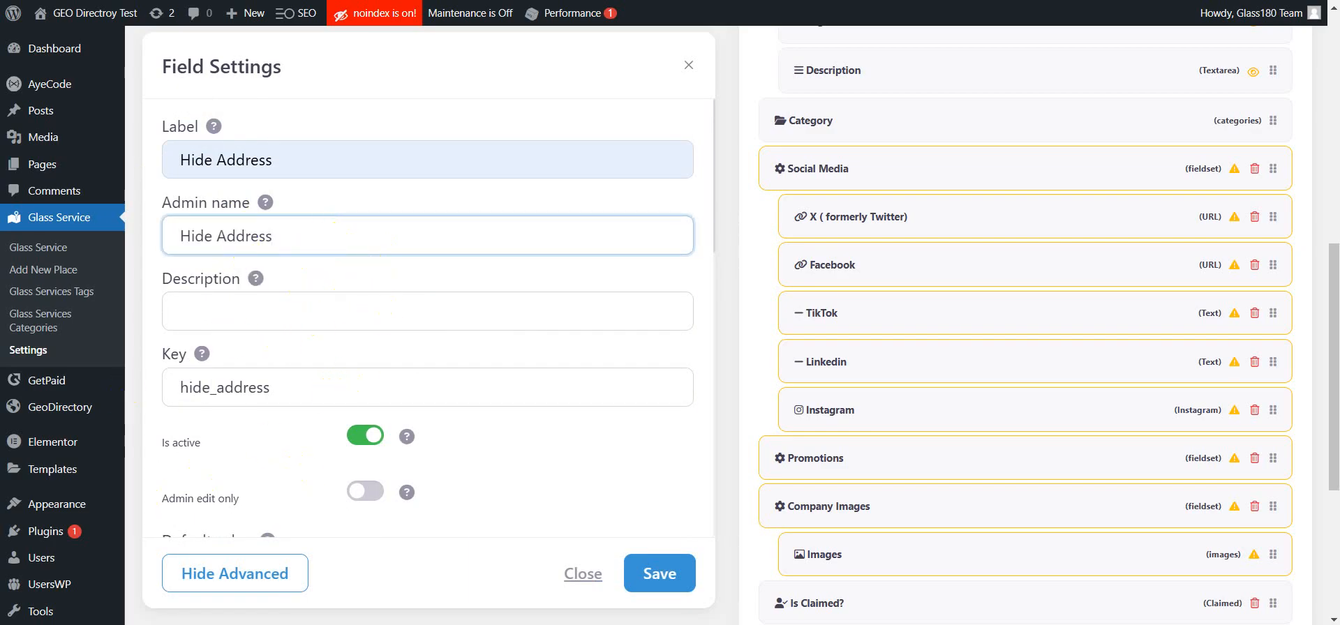
Step: Paste a description saying complete all the address fields but the street address will not be shown, and save the field
{"action": "left_click", "coordinate": [659, 574]}
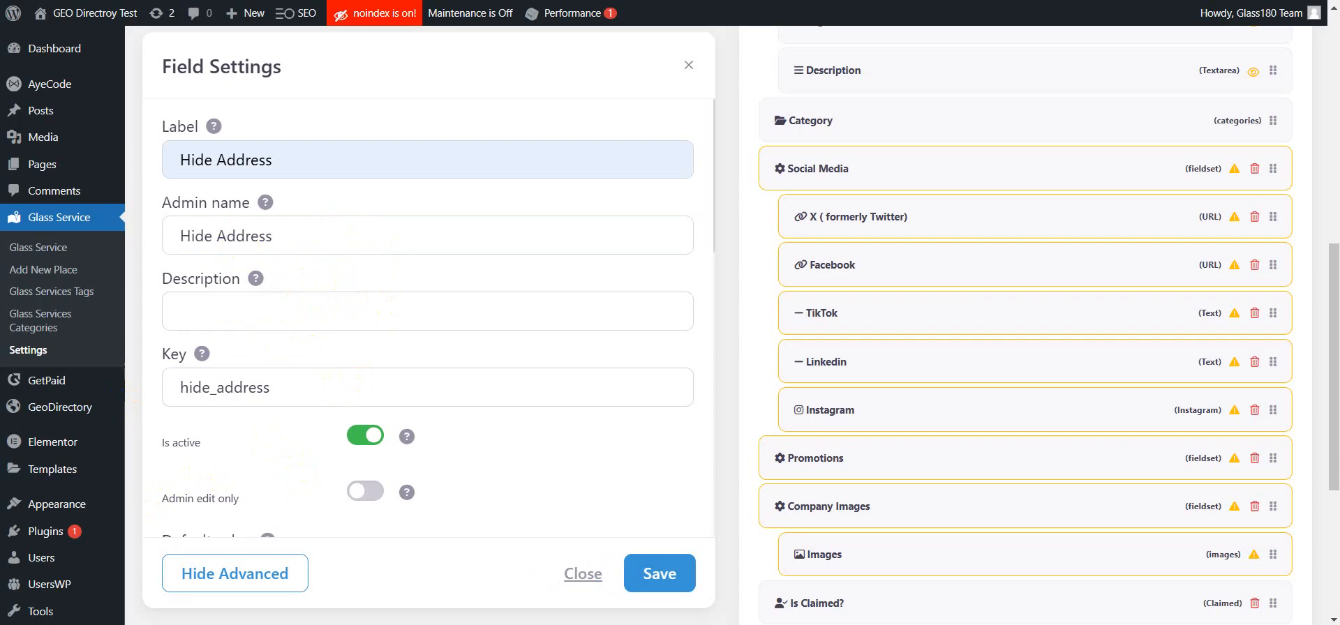
{"action": "left_click", "coordinate": [288, 314]}
{"action": "key", "text": "ctrl+v"}
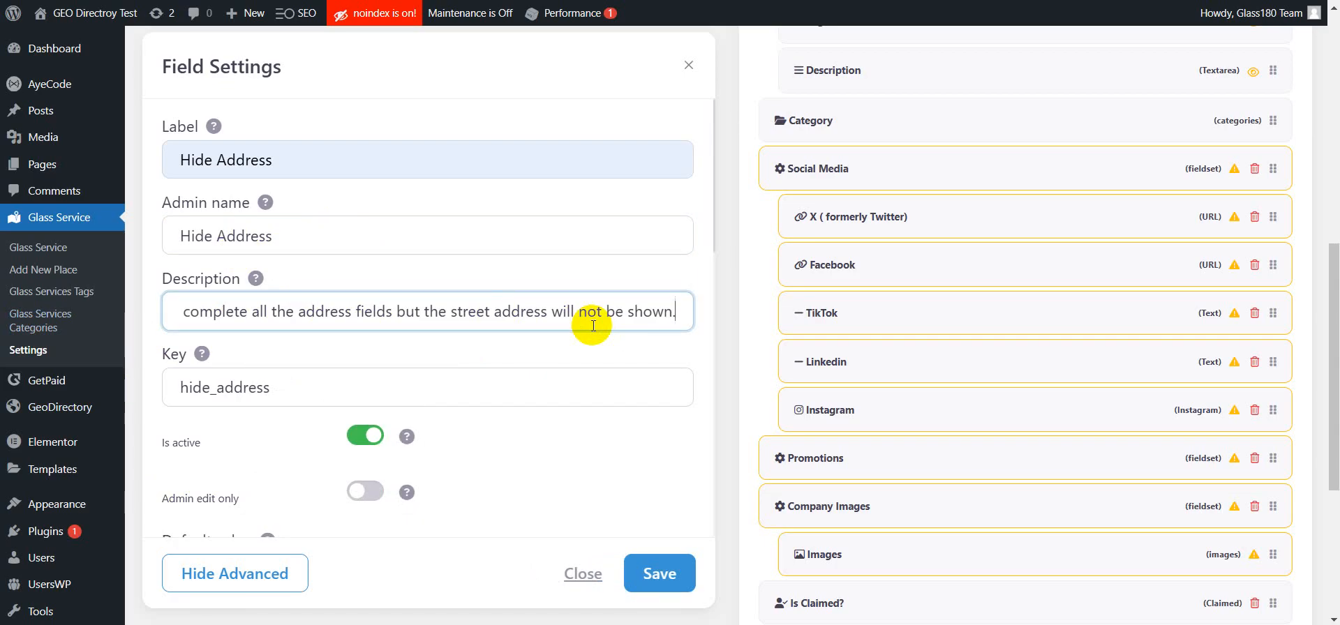
{"action": "scroll", "coordinate": [708, 367], "scroll_direction": "down", "scroll_amount": 5}
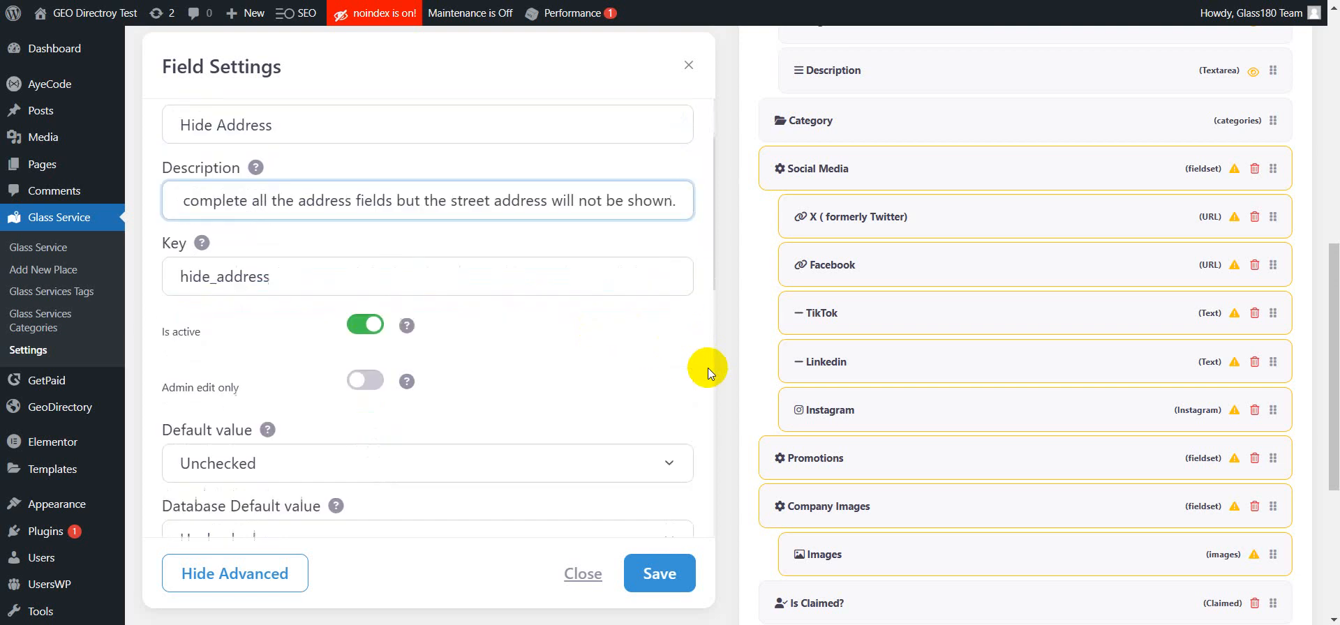
{"action": "left_click", "coordinate": [676, 591]}
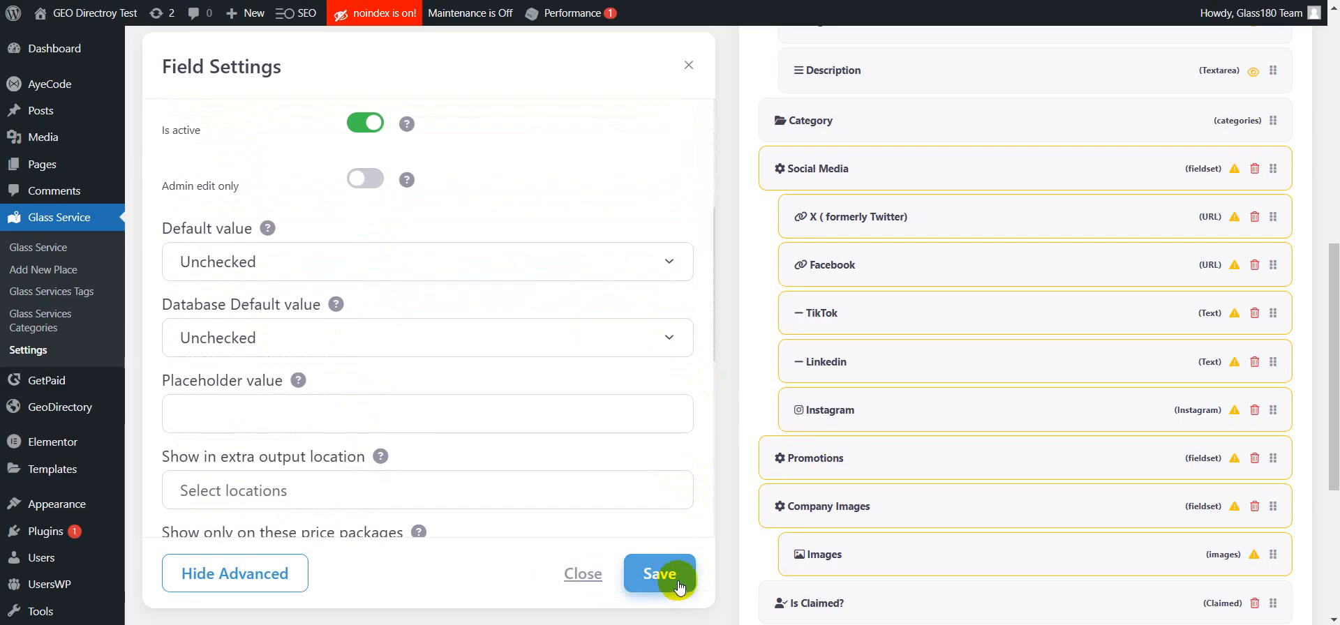
Step: Open the Address field, remove Map bubble from its extra output locations, and save it
{"action": "scroll", "coordinate": [713, 536], "scroll_direction": "up", "scroll_amount": 2}
{"action": "scroll", "coordinate": [722, 424], "scroll_direction": "up", "scroll_amount": 5}
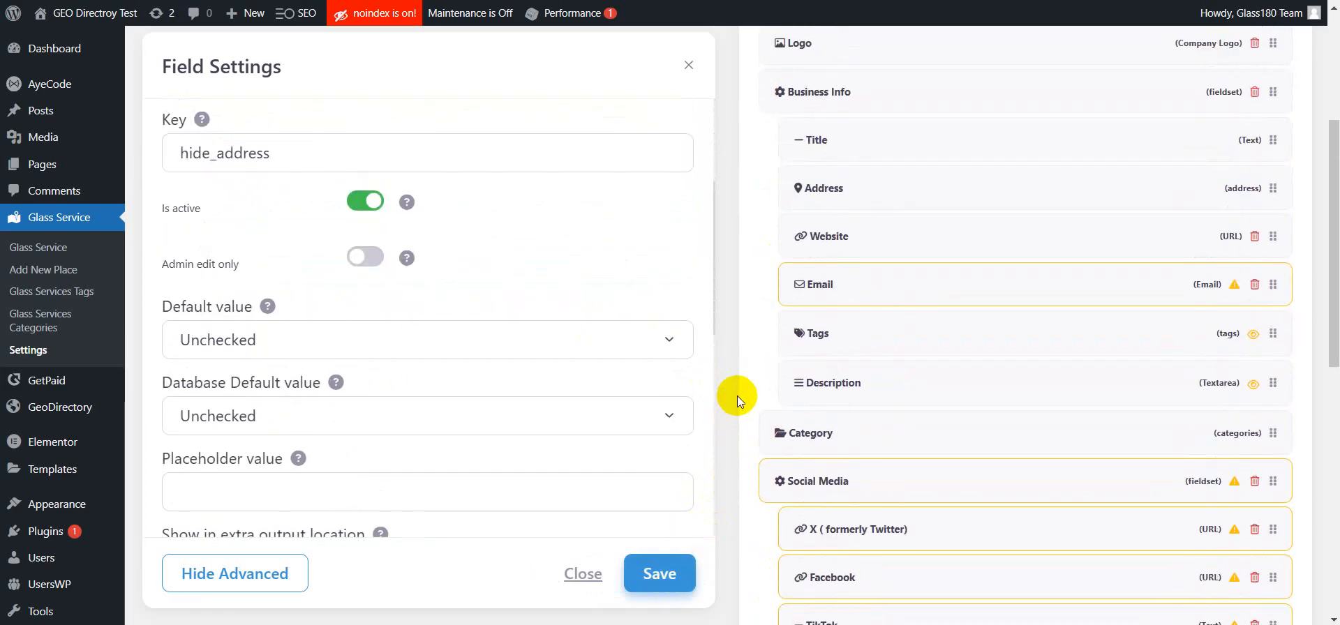
{"action": "scroll", "coordinate": [737, 396], "scroll_direction": "up", "scroll_amount": 5}
{"action": "scroll", "coordinate": [739, 393], "scroll_direction": "down", "scroll_amount": 3}
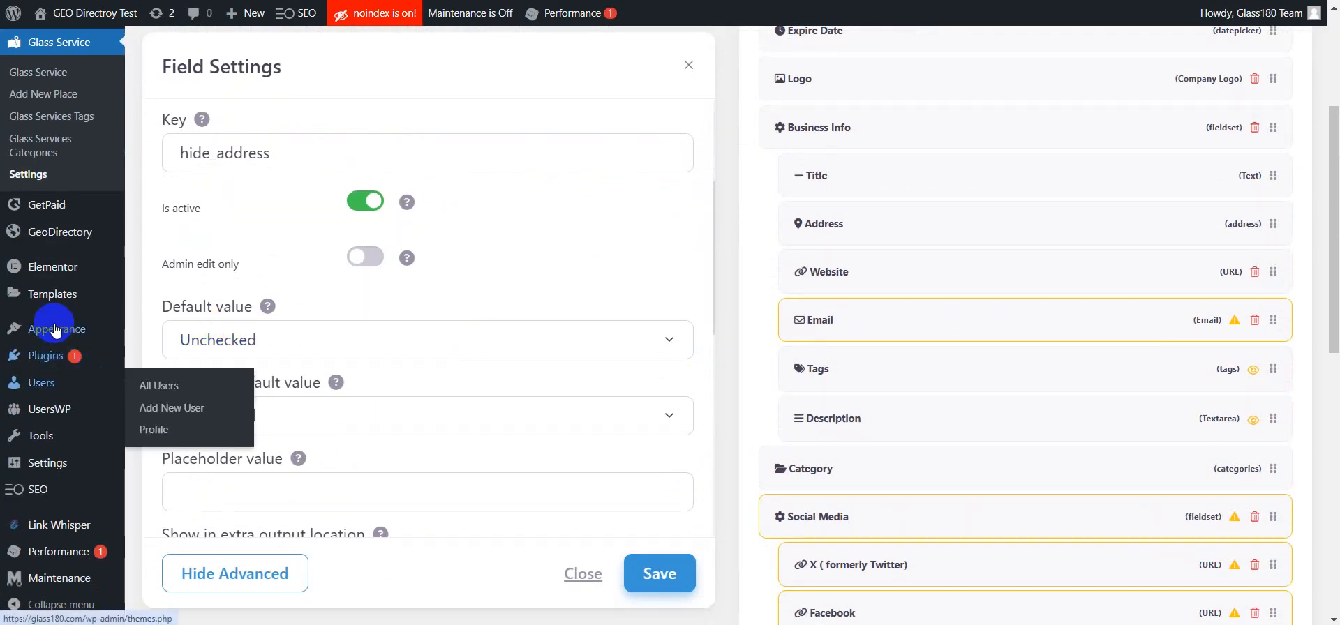
{"action": "scroll", "coordinate": [872, 432], "scroll_direction": "up", "scroll_amount": 4}
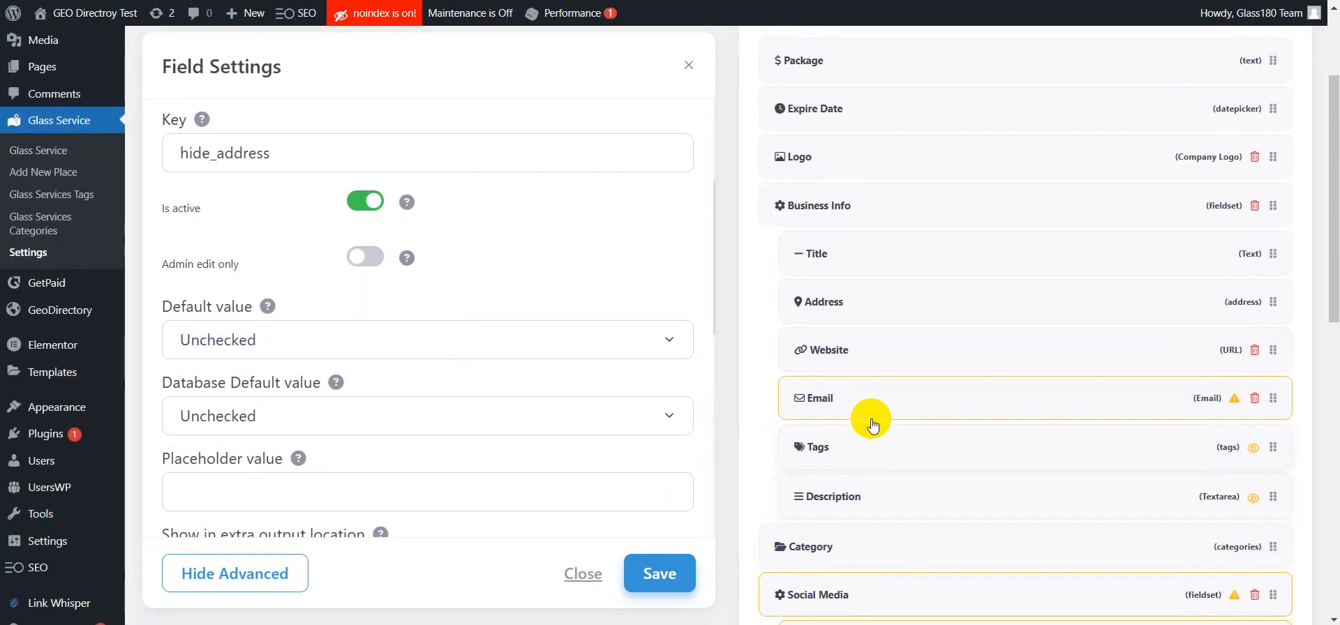
{"action": "scroll", "coordinate": [869, 374], "scroll_direction": "down", "scroll_amount": 2}
{"action": "scroll", "coordinate": [872, 377], "scroll_direction": "down", "scroll_amount": 1}
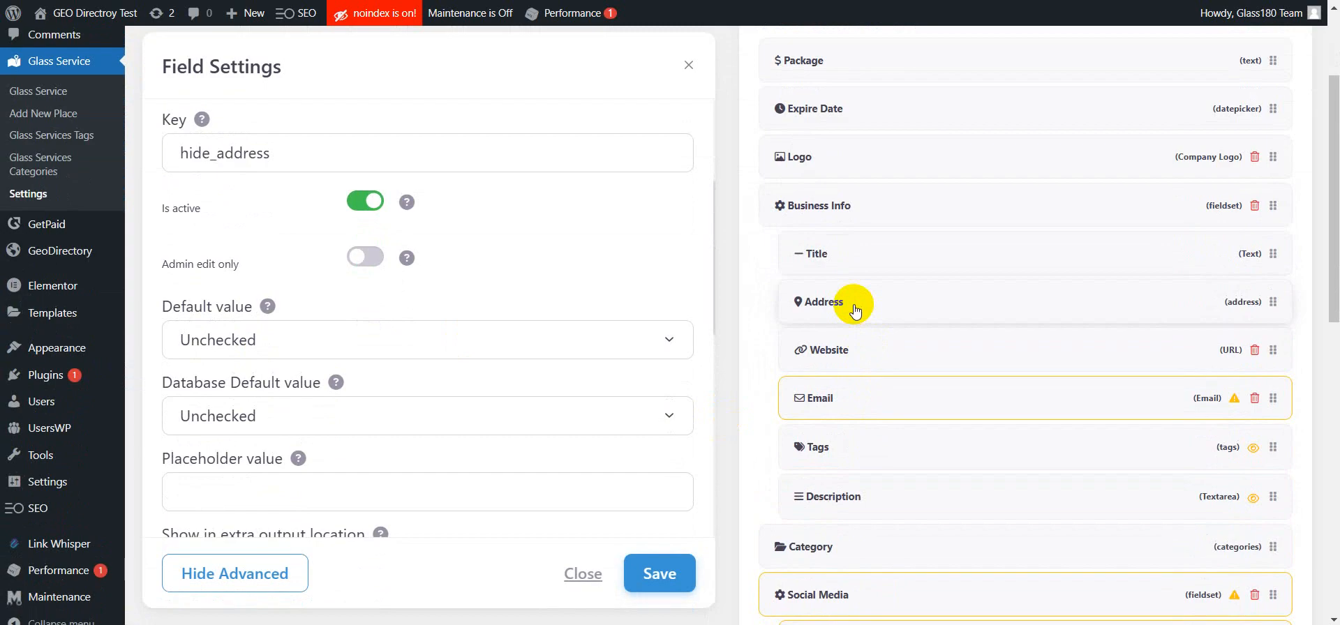
{"action": "left_click", "coordinate": [850, 303]}
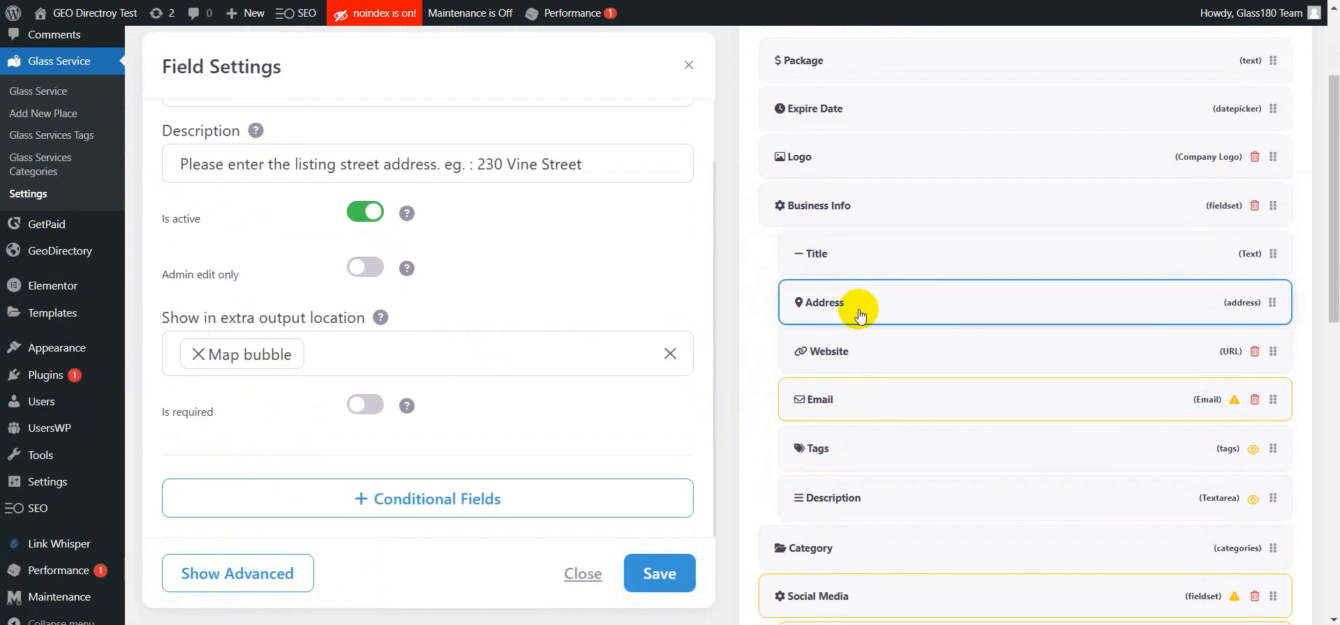
{"action": "left_click", "coordinate": [198, 356]}
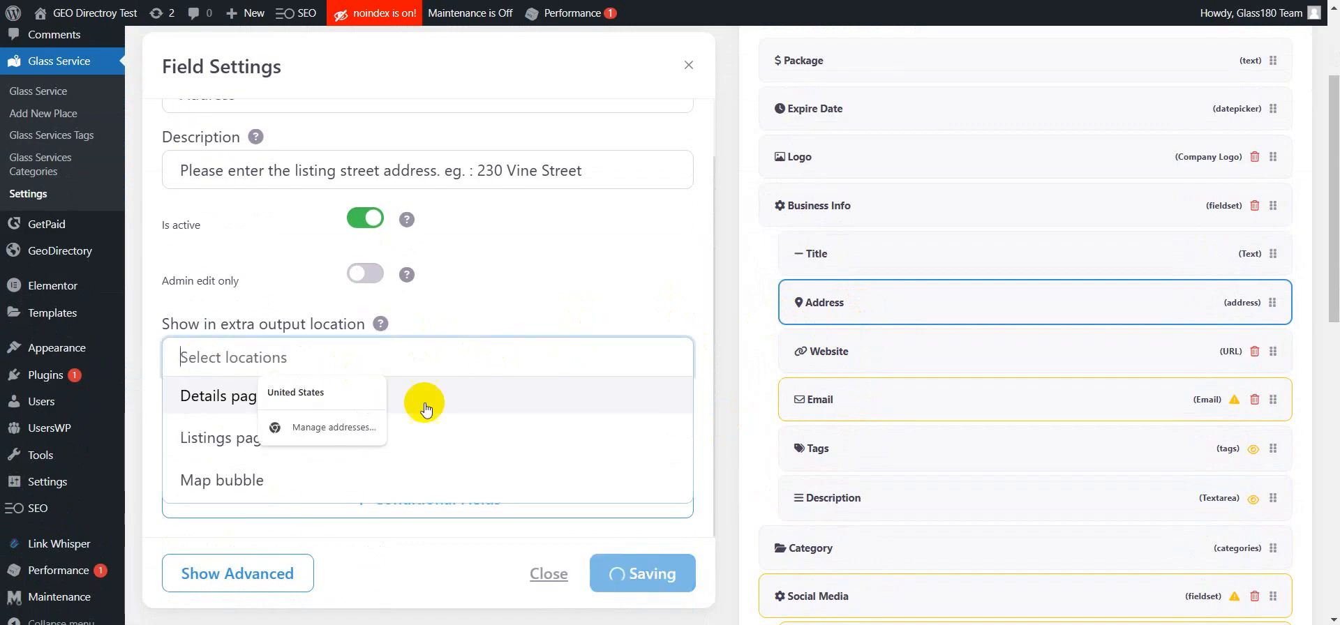
{"action": "left_click", "coordinate": [658, 572]}
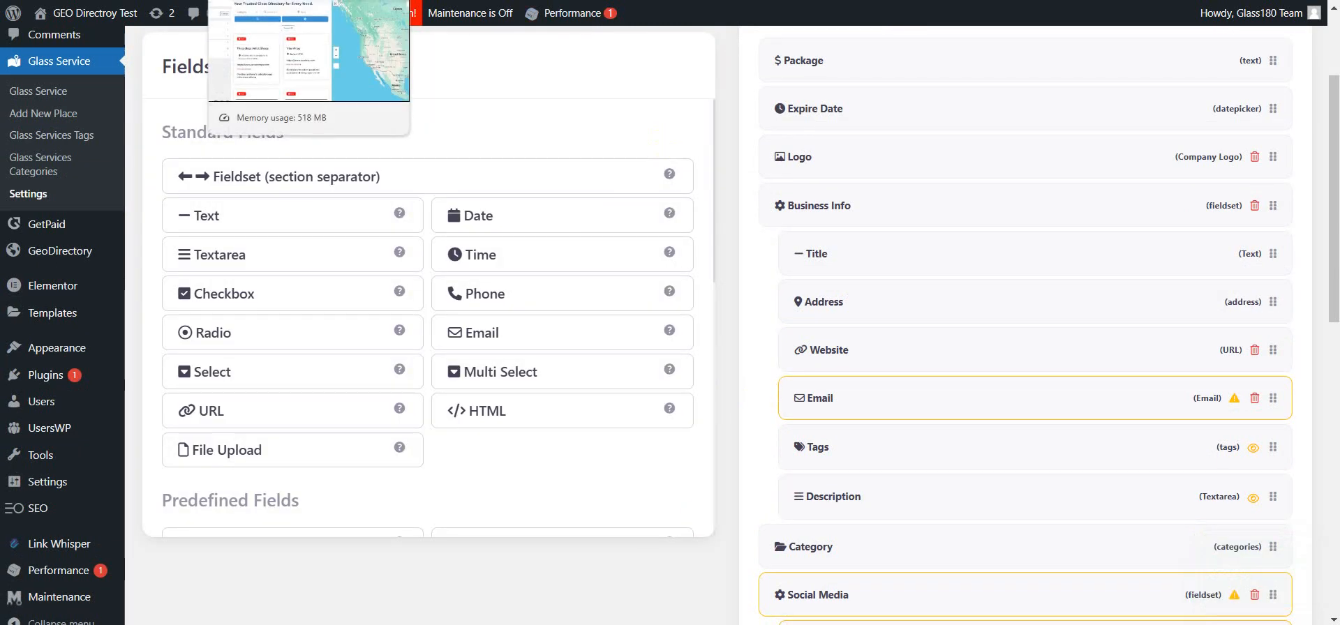
Step: Switch to the site's search page tab and examine the listings map
{"action": "left_click", "coordinate": [272, 0]}
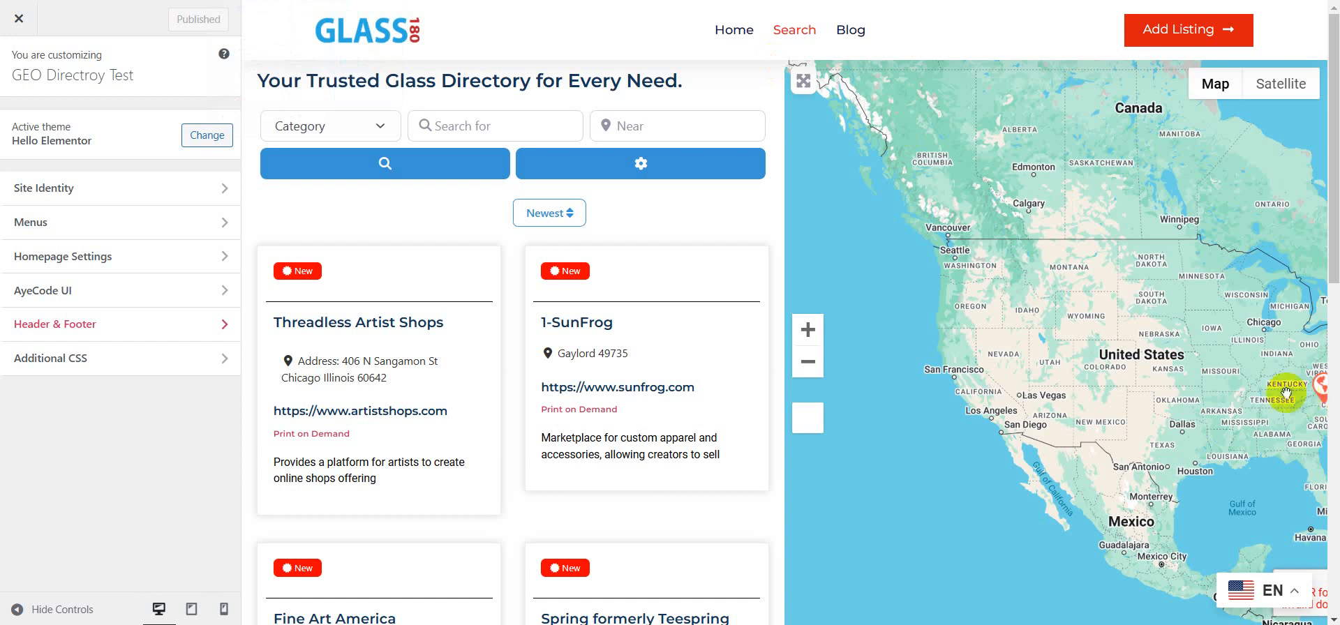
{"action": "left_click", "coordinate": [1321, 392]}
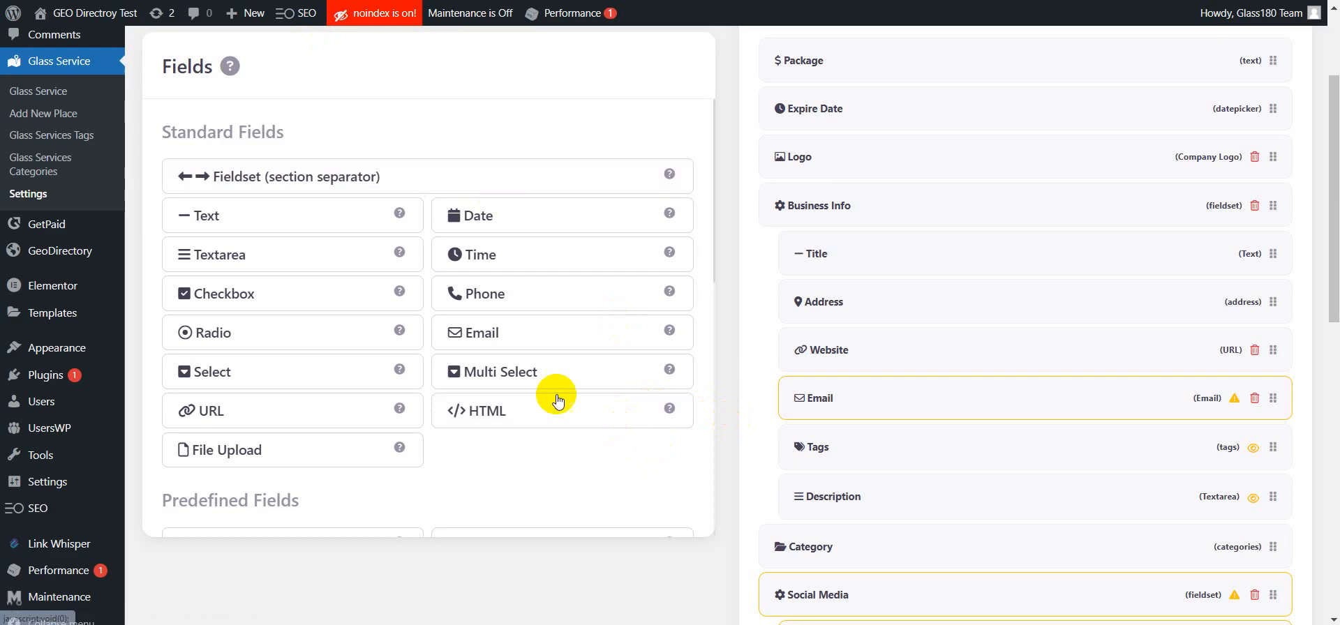
Step: Open the Elementor Theme Builder and select the 7 -Listing Page template
{"action": "mouse_move", "coordinate": [87, 320]}
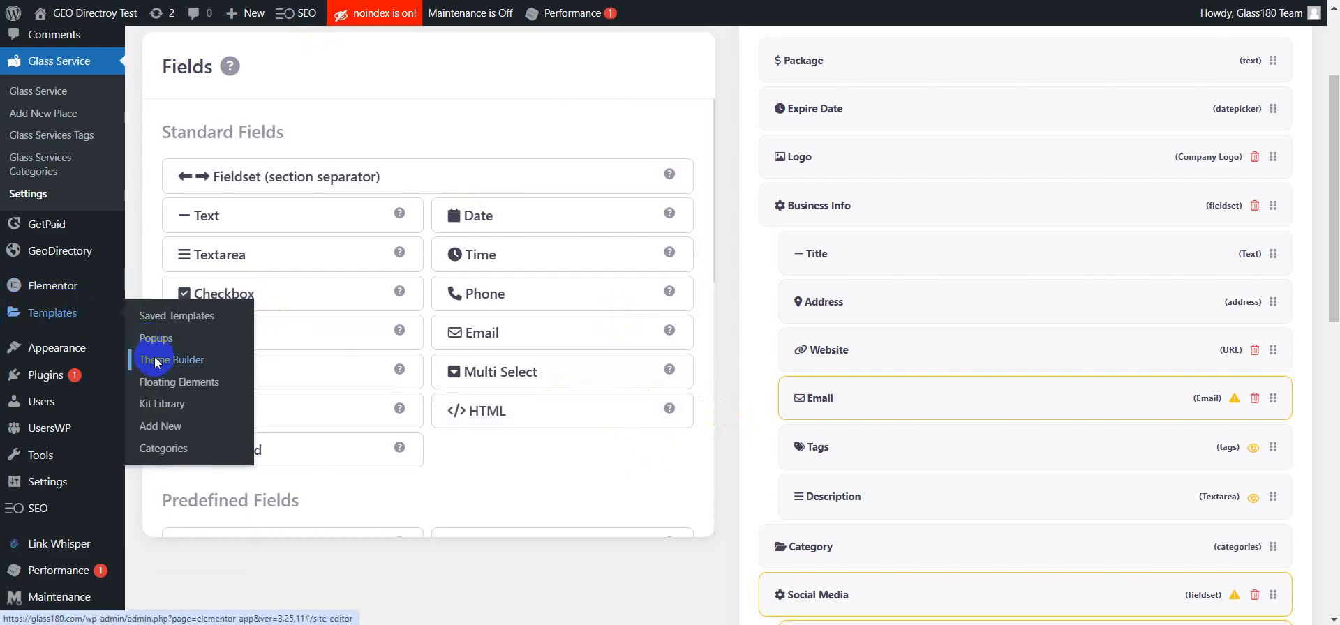
{"action": "left_click", "coordinate": [155, 360]}
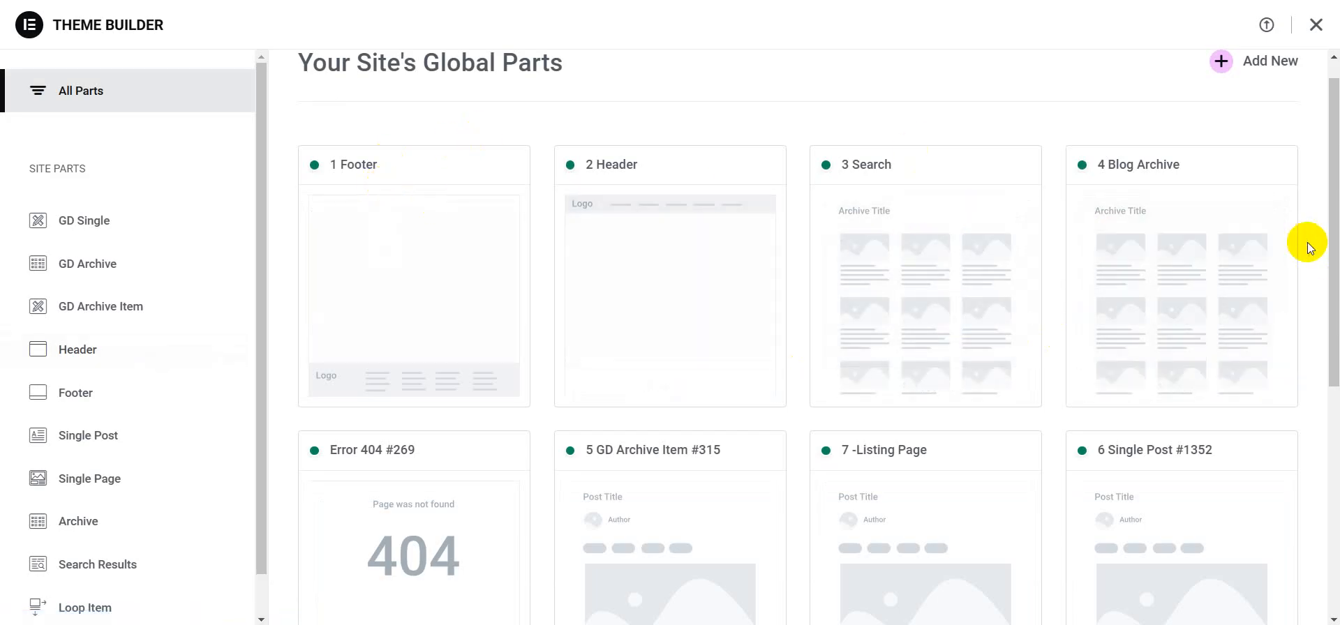
{"action": "scroll", "coordinate": [1307, 242], "scroll_direction": "down", "scroll_amount": 2}
{"action": "scroll", "coordinate": [1308, 241], "scroll_direction": "down", "scroll_amount": 1}
{"action": "mouse_move", "coordinate": [936, 311]}
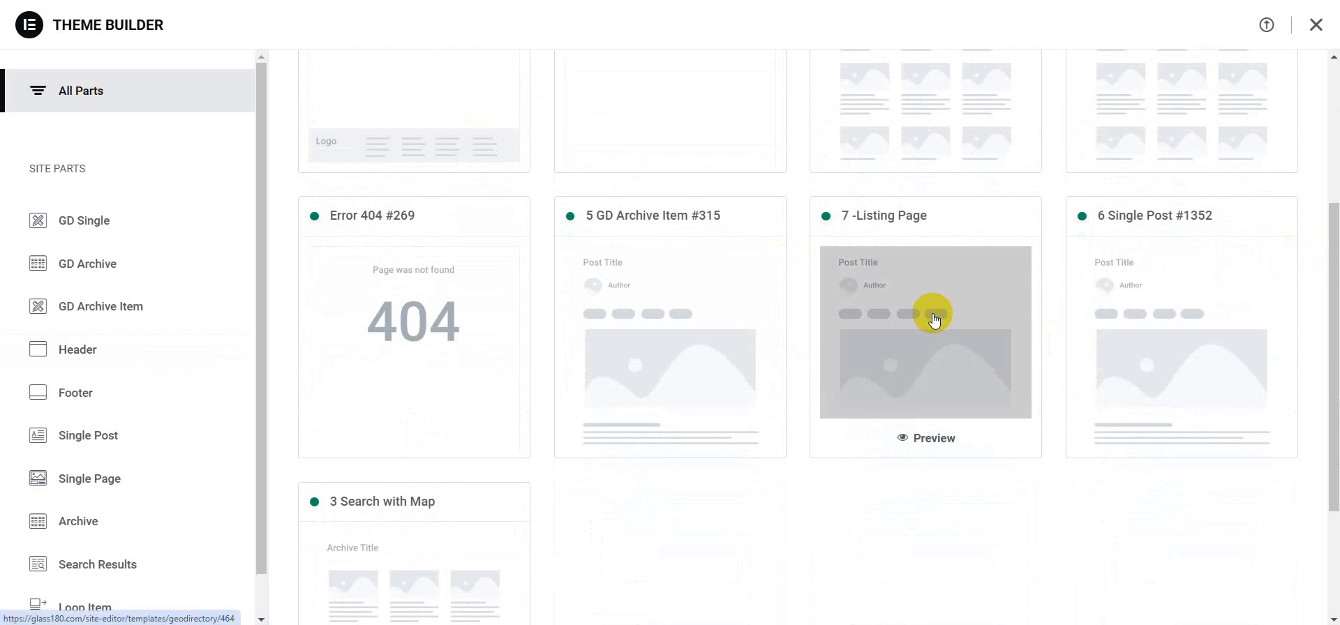
{"action": "left_click", "coordinate": [933, 316]}
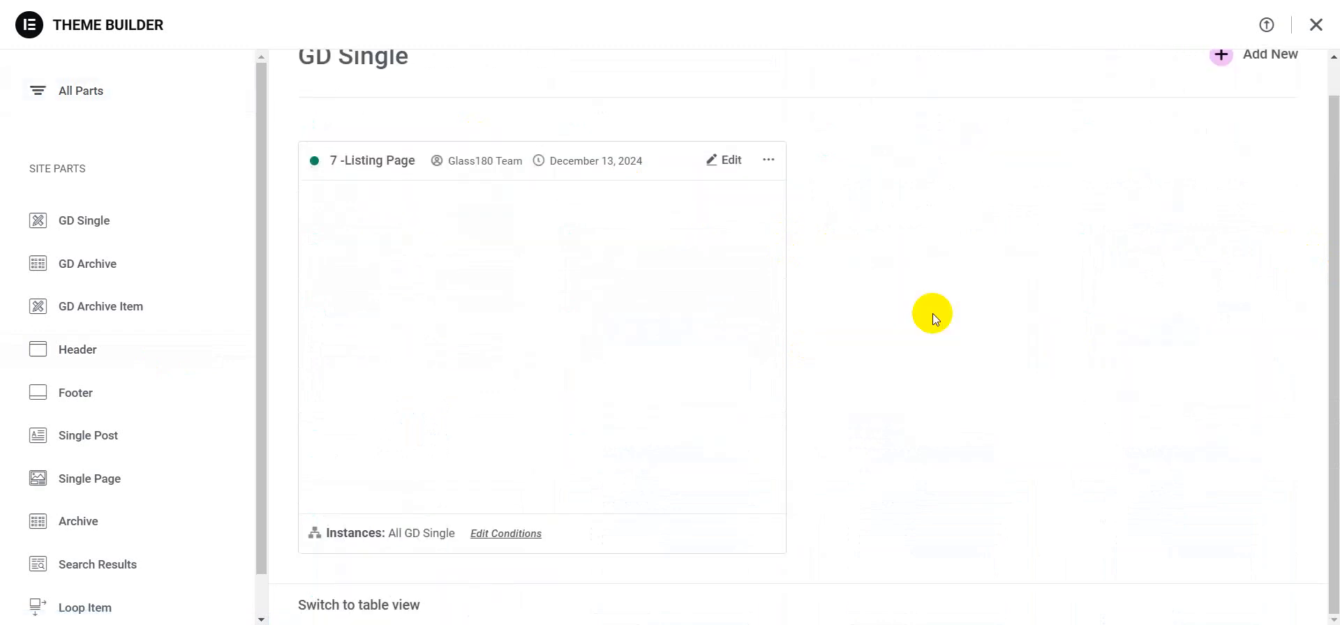
Step: Open the 7 -Listing Page template for editing and add a GD > Post Address widget into the empty container below the contact buttons
{"action": "left_click", "coordinate": [729, 160]}
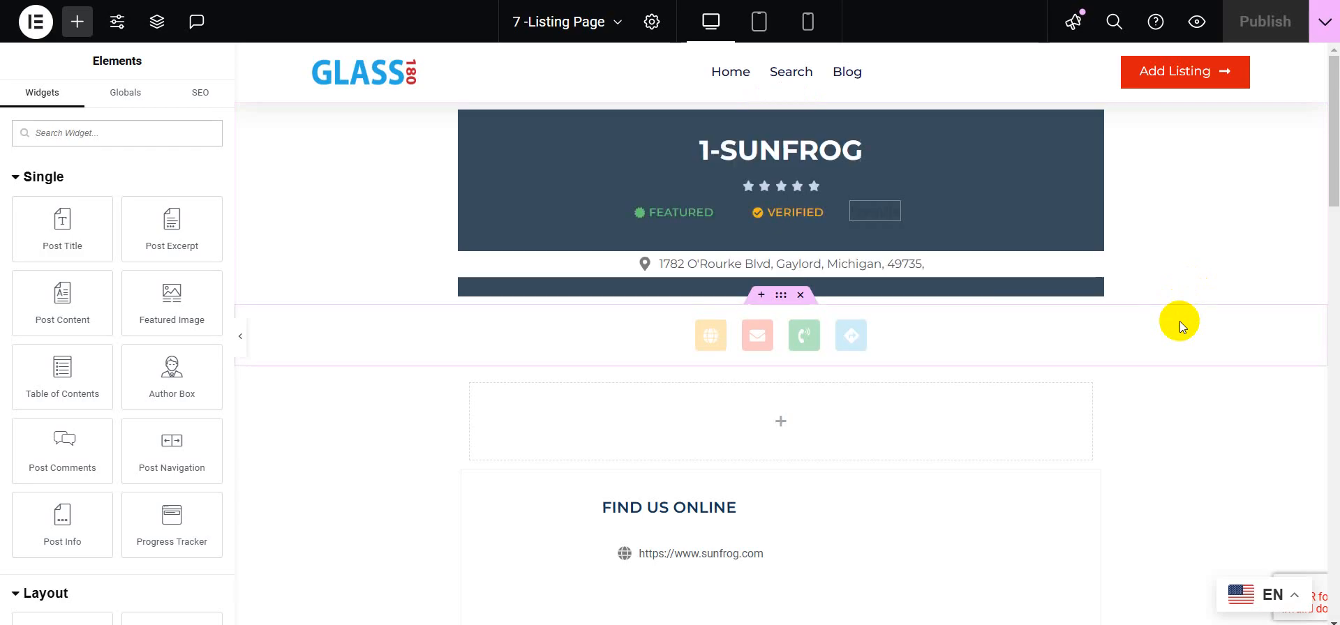
{"action": "scroll", "coordinate": [1141, 387], "scroll_direction": "down", "scroll_amount": 1}
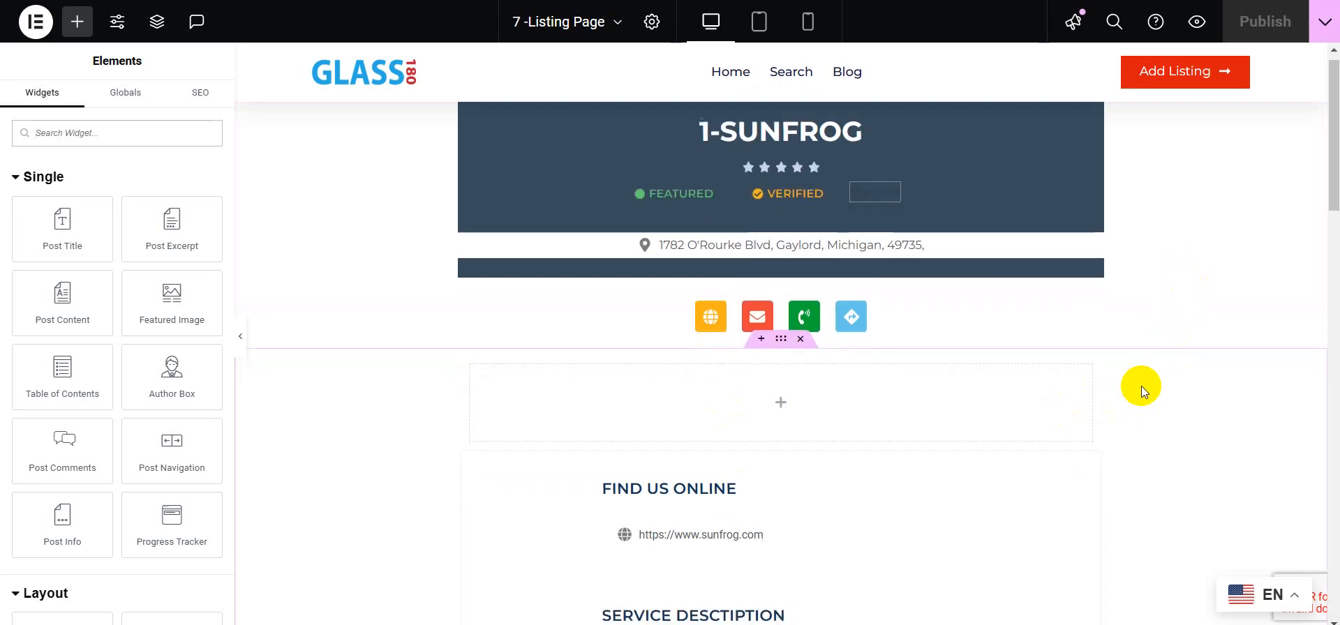
{"action": "left_click", "coordinate": [79, 135]}
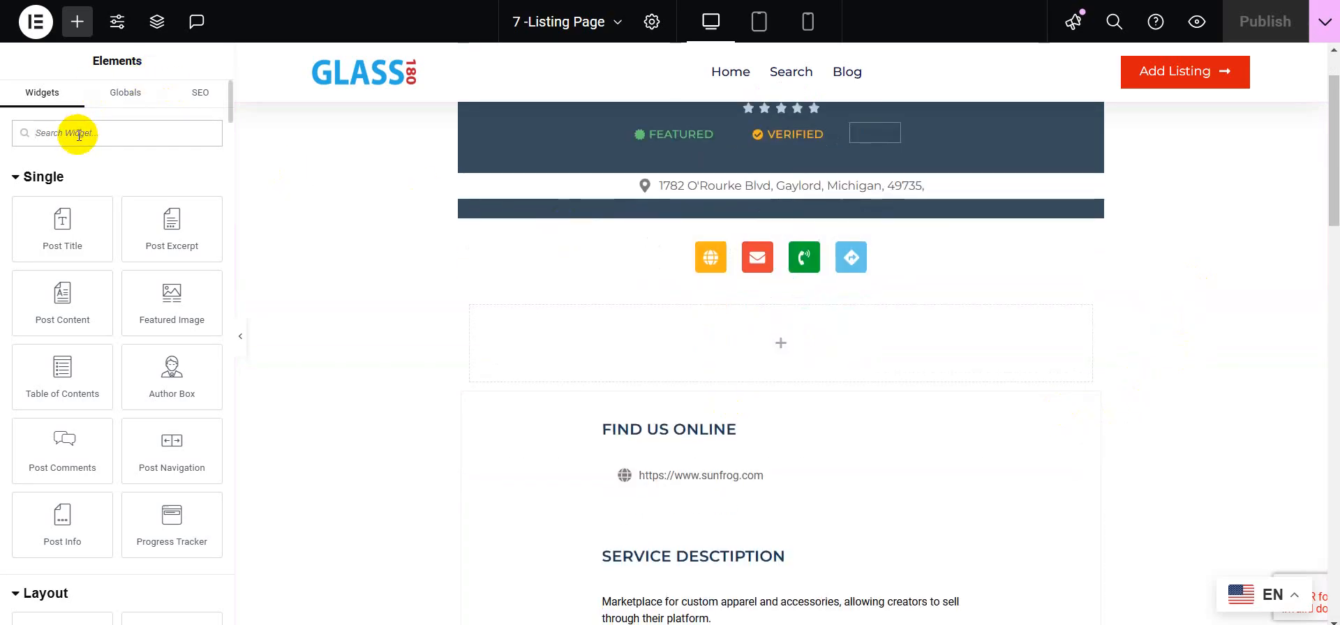
{"action": "type", "text": "GD po"}
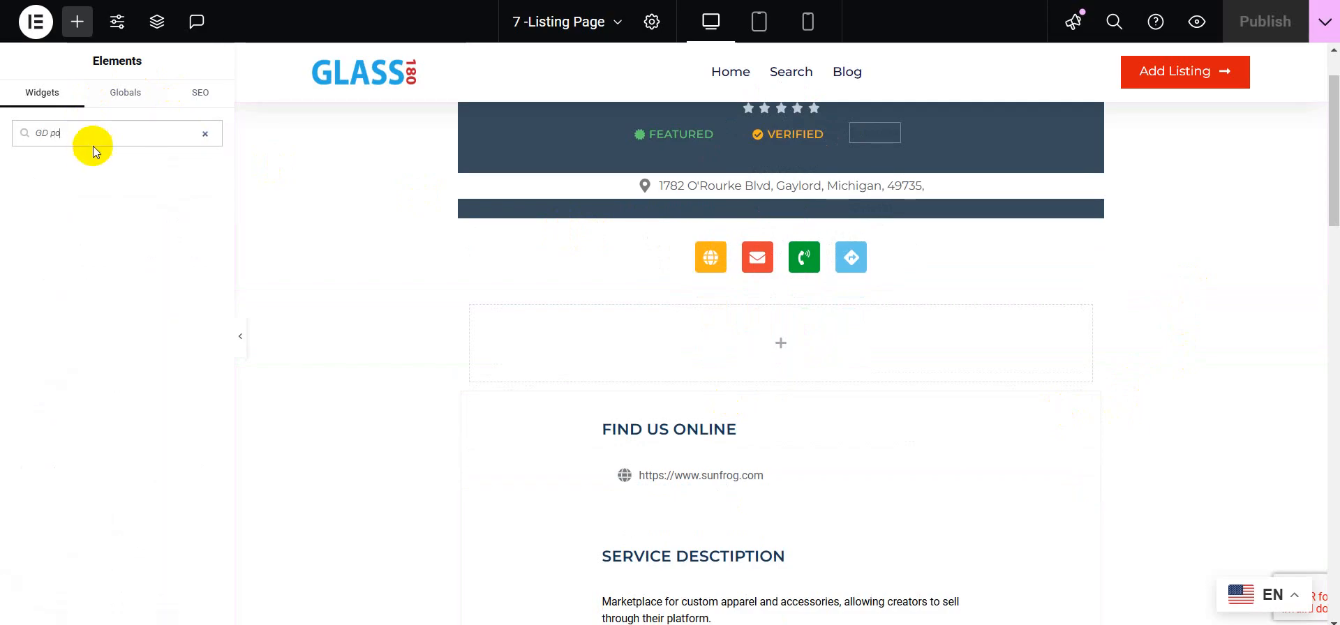
{"action": "type", "text": "st"}
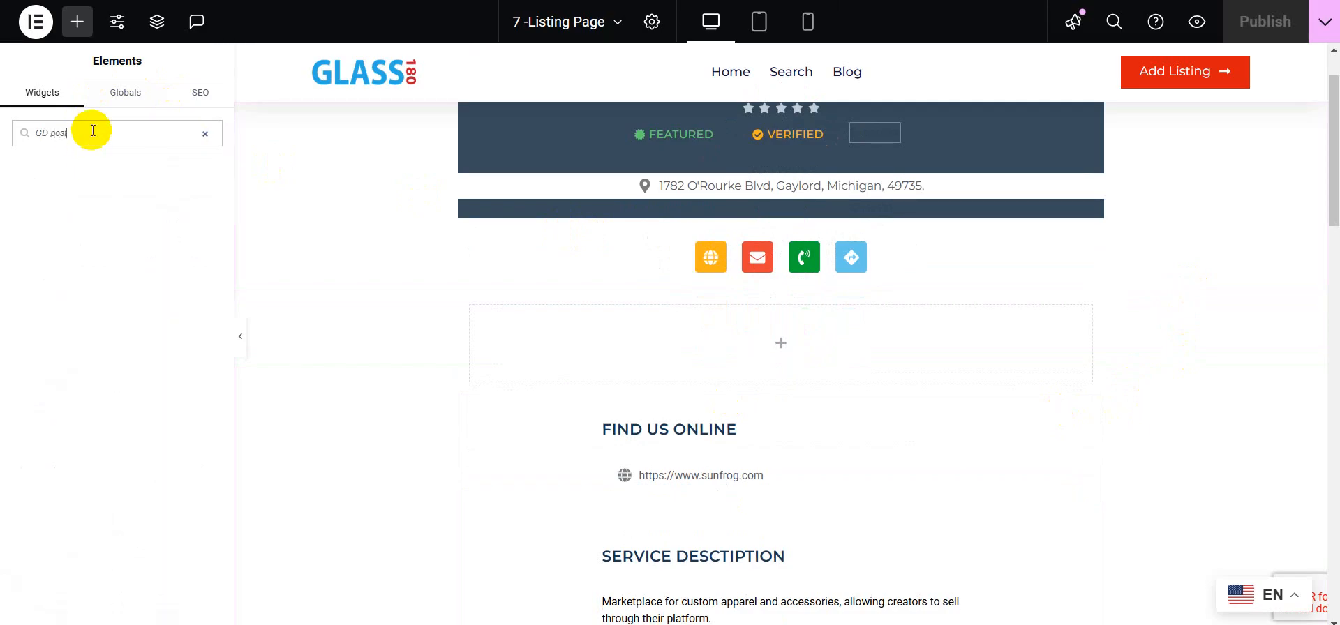
{"action": "key", "text": "BackSpace"}
{"action": "key", "text": "BackSpace"}
{"action": "key", "text": "BackSpace"}
{"action": "key", "text": "BackSpace"}
{"action": "key", "text": "BackSpace"}
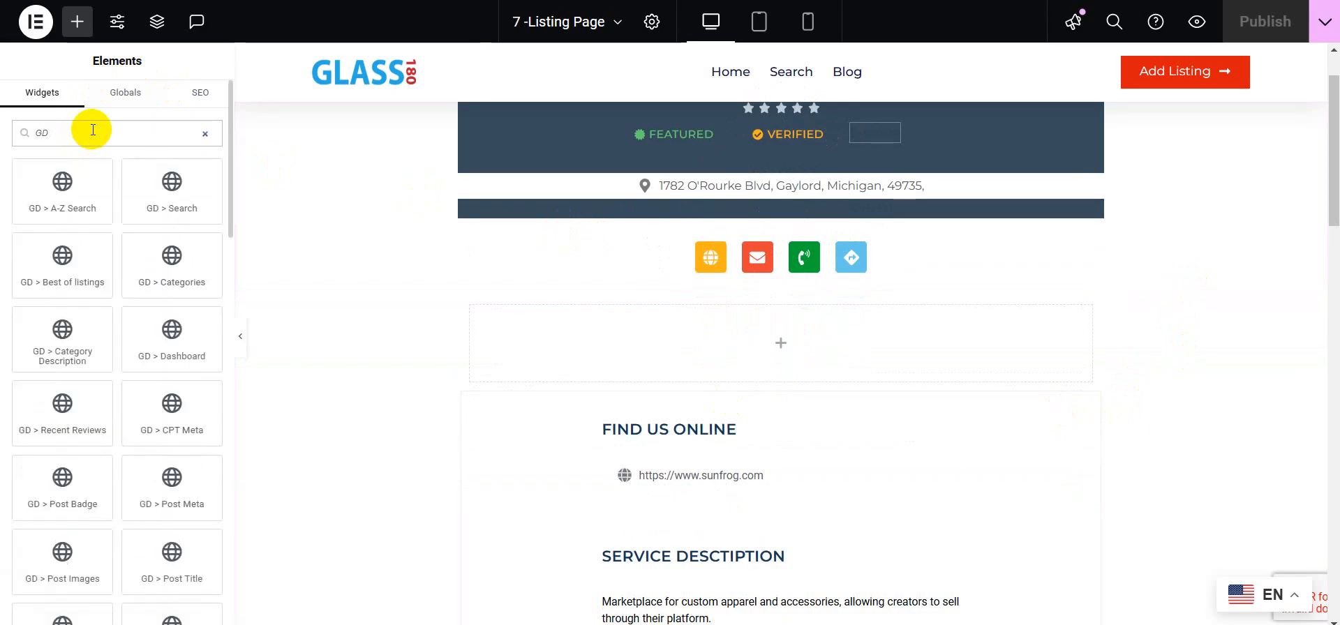
{"action": "scroll", "coordinate": [119, 365], "scroll_direction": "down", "scroll_amount": 3}
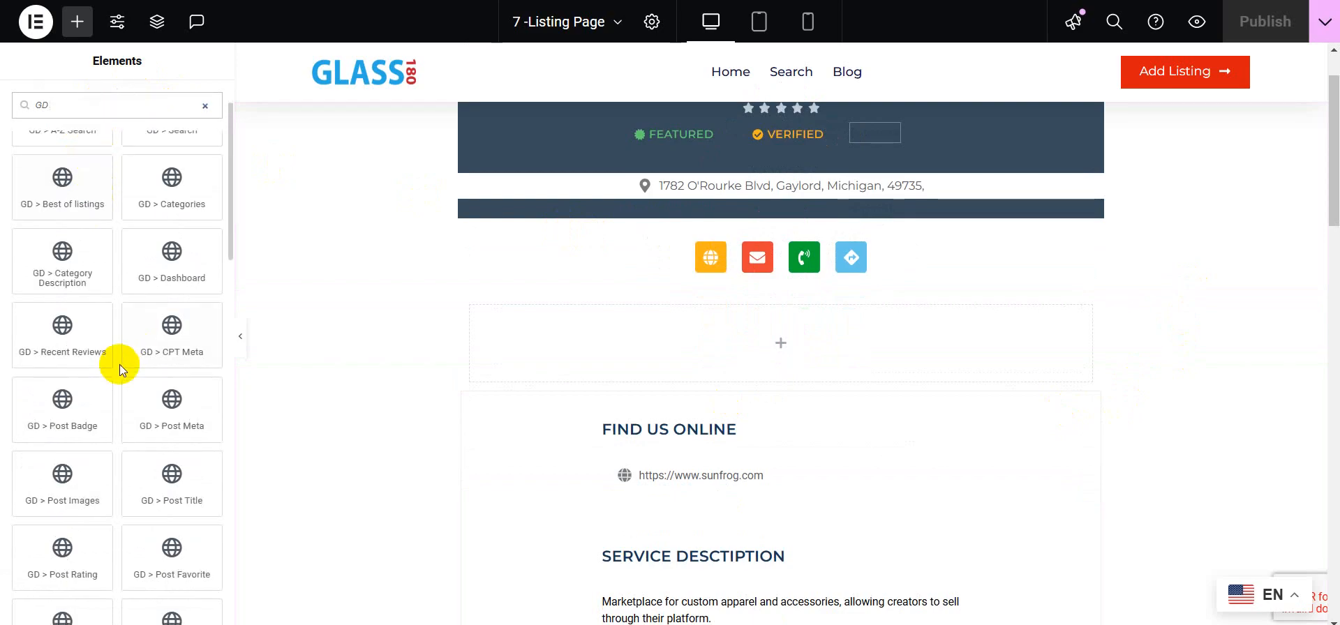
{"action": "scroll", "coordinate": [119, 365], "scroll_direction": "down", "scroll_amount": 3}
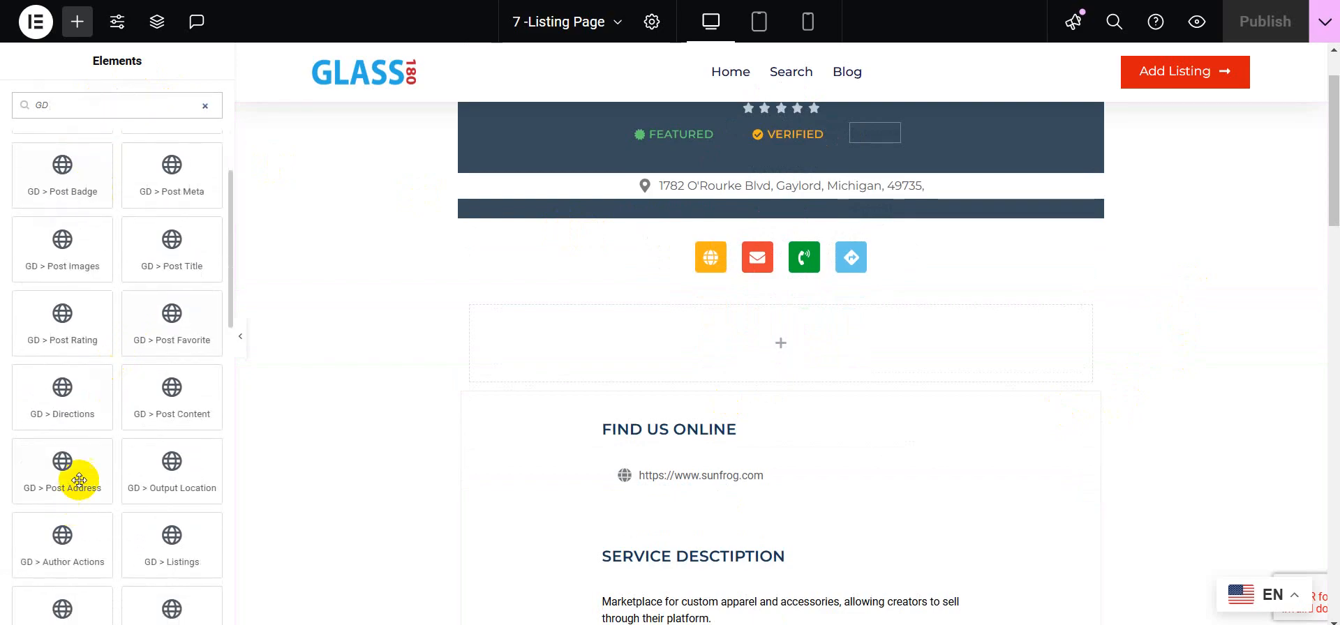
{"action": "left_click_drag", "start_coordinate": [77, 475], "coordinate": [723, 351]}
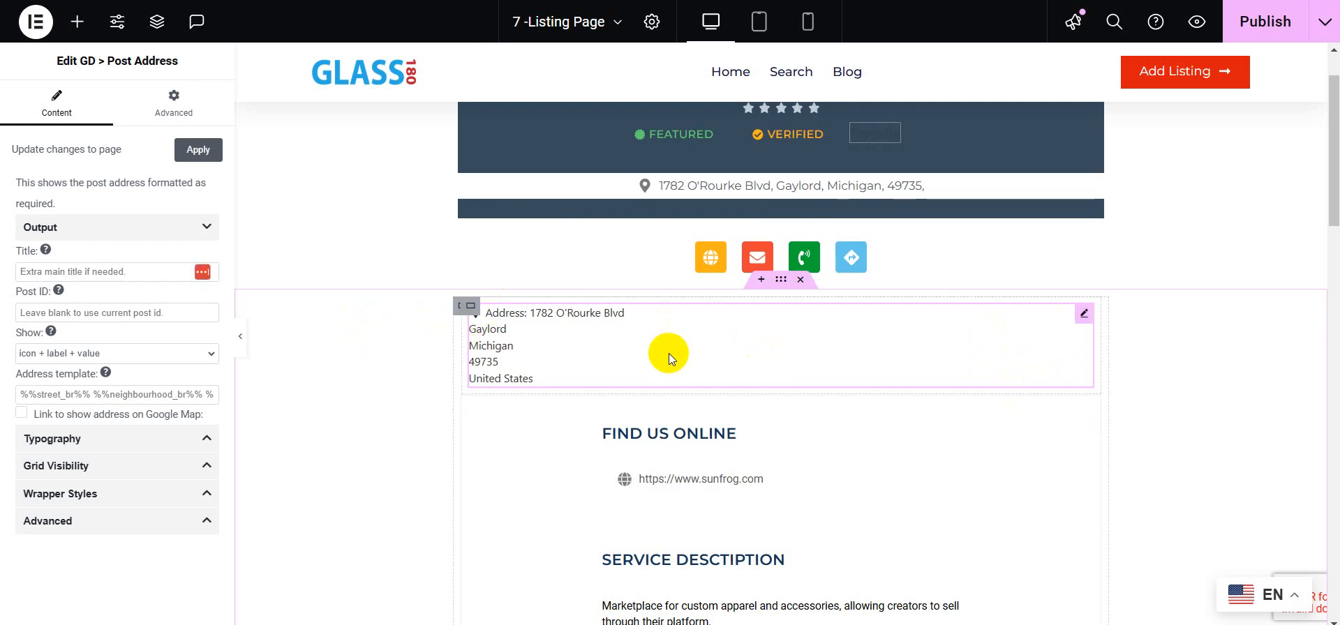
Step: Duplicate the Post Address widget and set the upper copy's Show option to icon + value
{"action": "right_click", "coordinate": [1082, 316]}
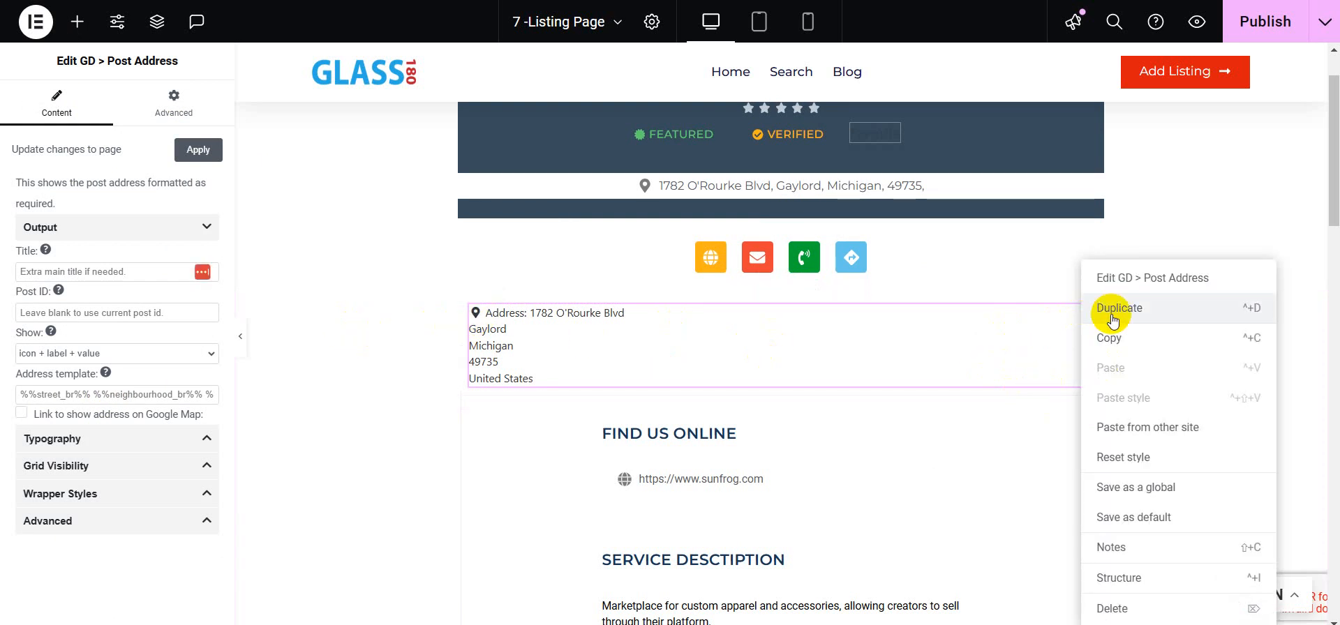
{"action": "left_click", "coordinate": [1119, 309]}
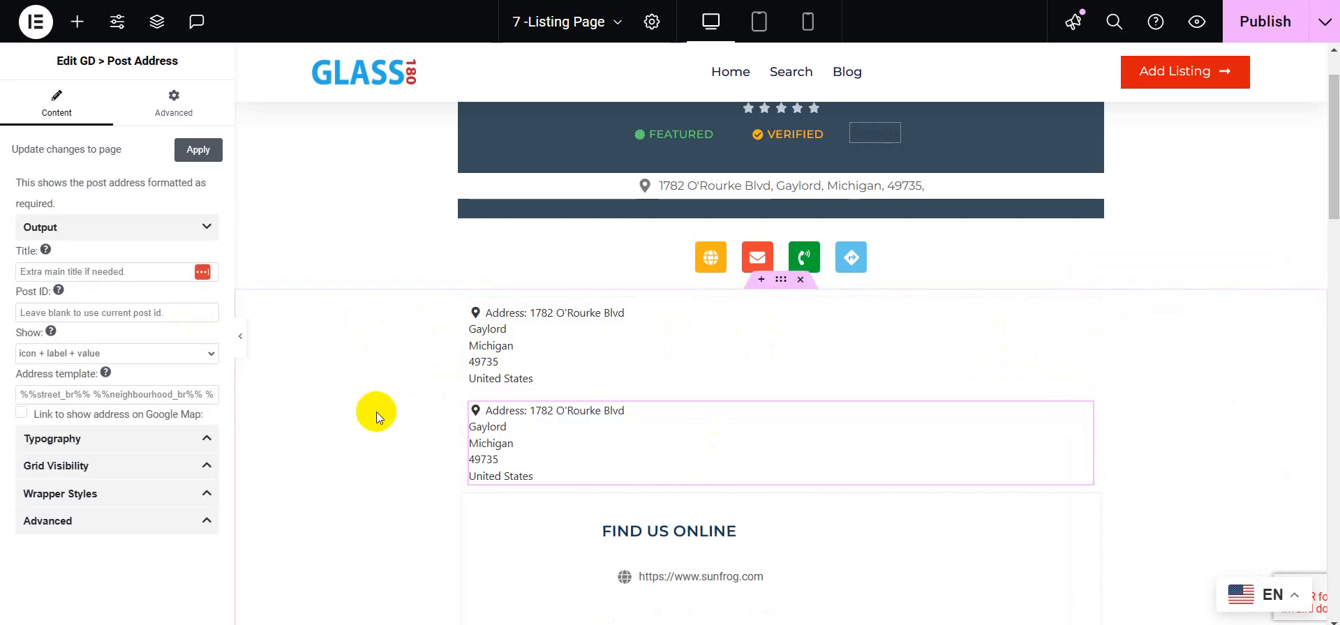
{"action": "left_click", "coordinate": [530, 355]}
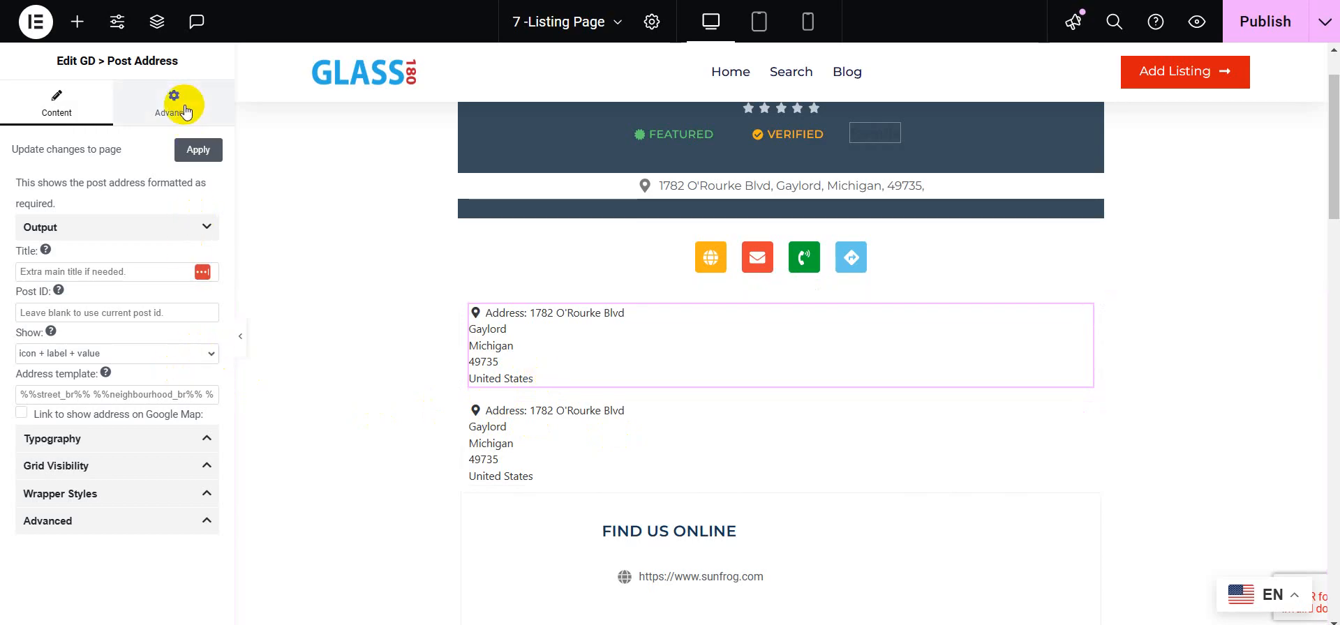
{"action": "left_click", "coordinate": [104, 352]}
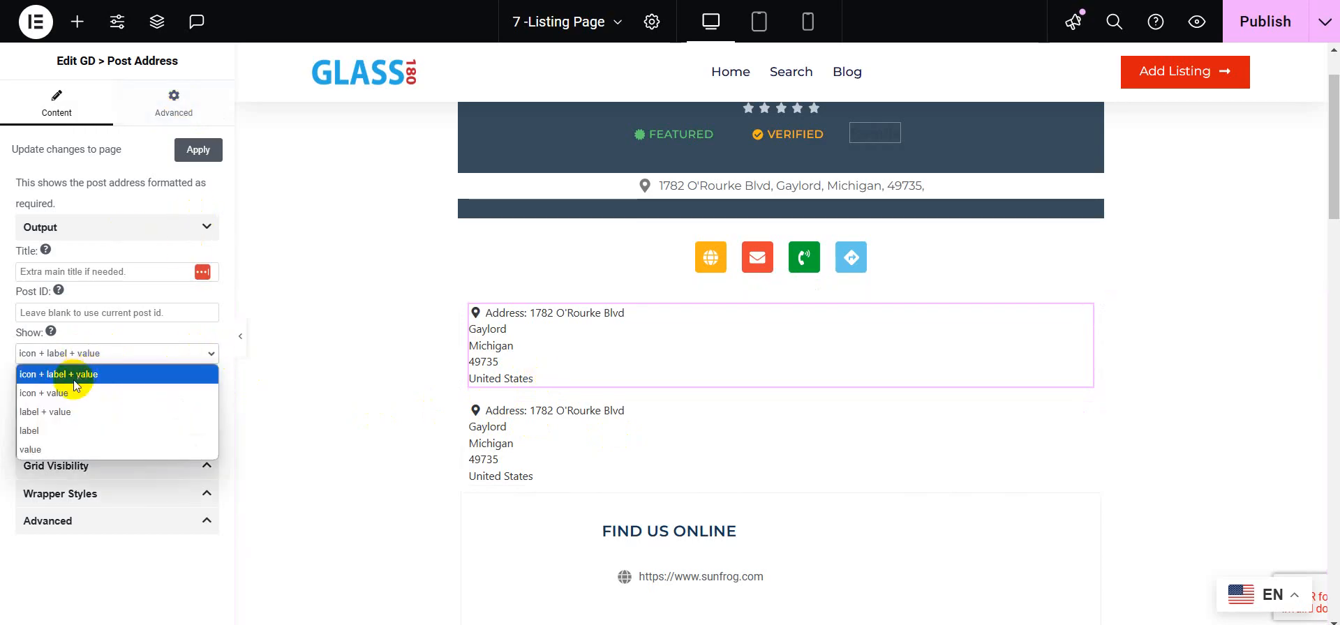
{"action": "left_click", "coordinate": [61, 392]}
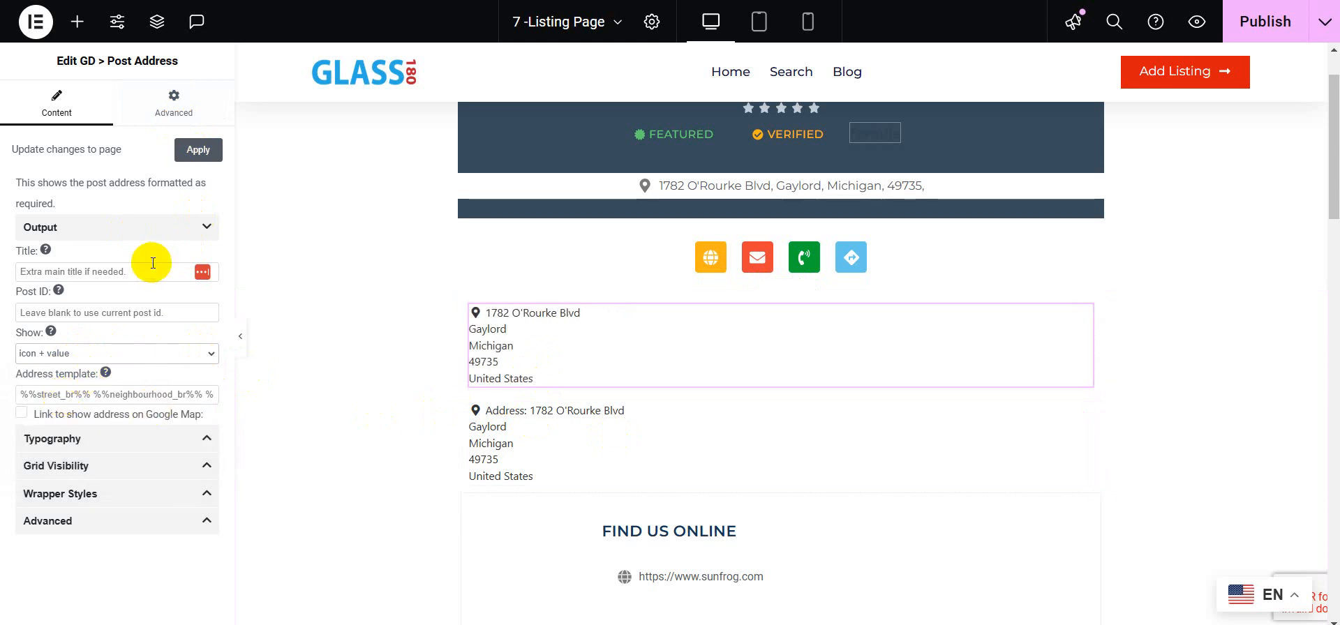
Step: Give the upper address widget a GD CSS Hide Condition CSS class with key hide_address and condition is not empty
{"action": "left_click", "coordinate": [180, 122]}
{"action": "scroll", "coordinate": [165, 242], "scroll_direction": "down", "scroll_amount": 6}
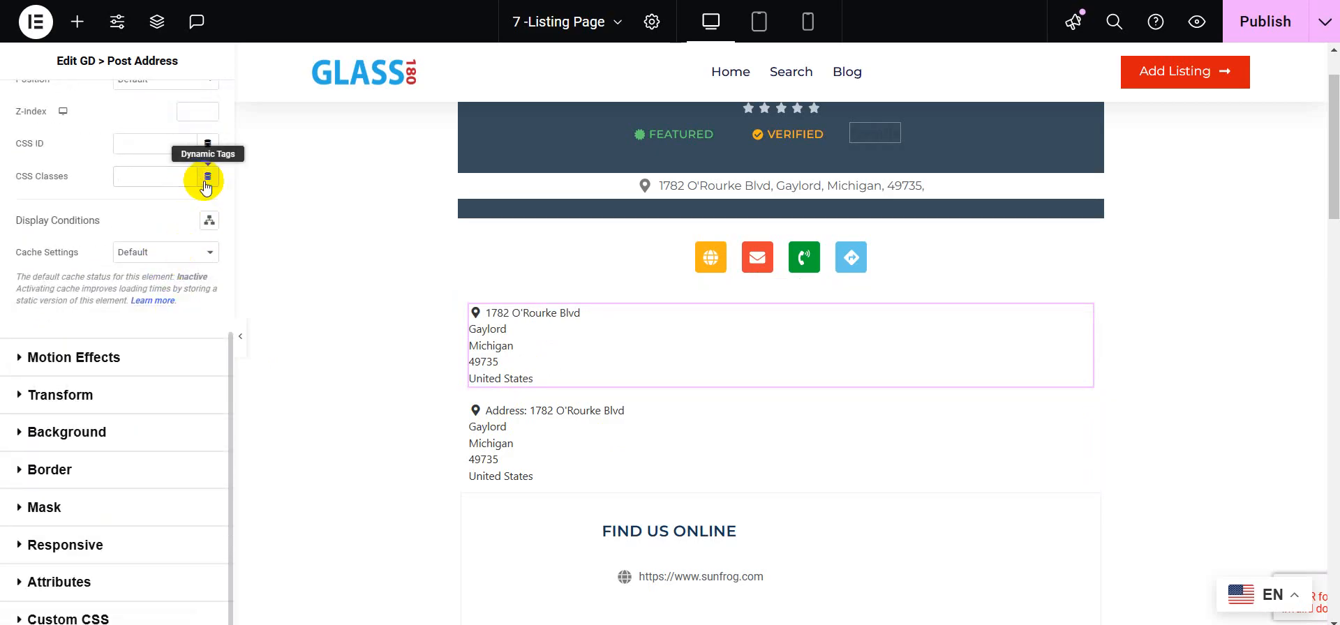
{"action": "left_click", "coordinate": [206, 176]}
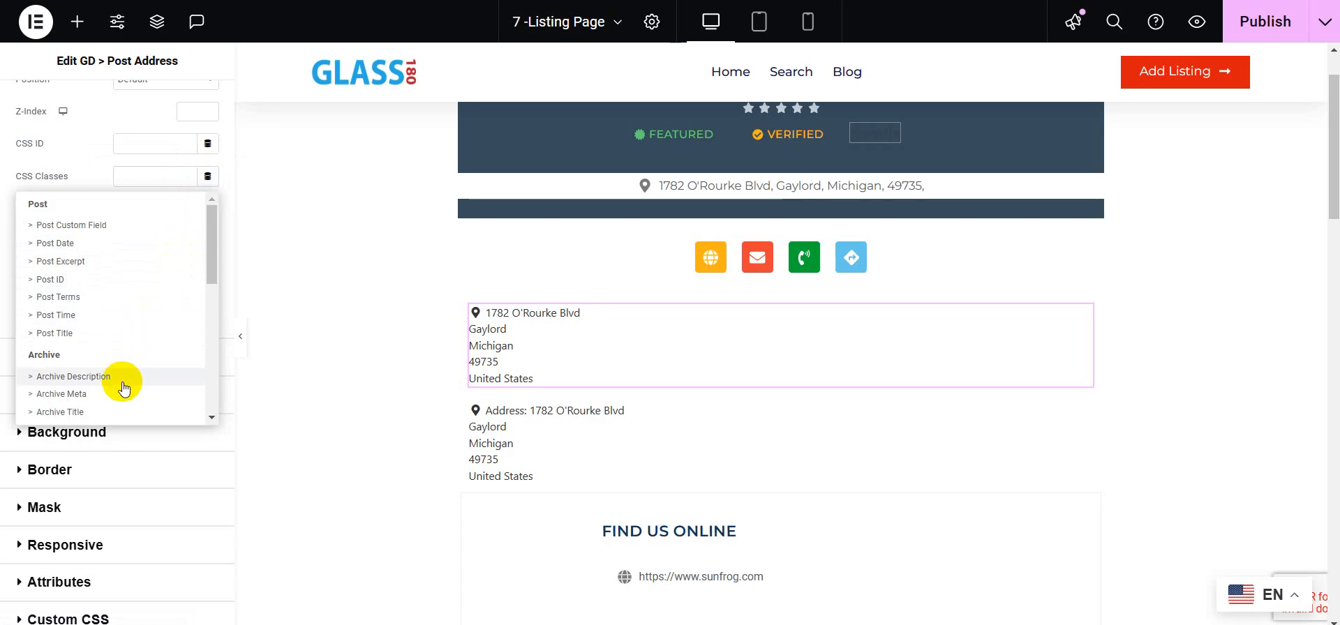
{"action": "scroll", "coordinate": [129, 390], "scroll_direction": "down", "scroll_amount": 5}
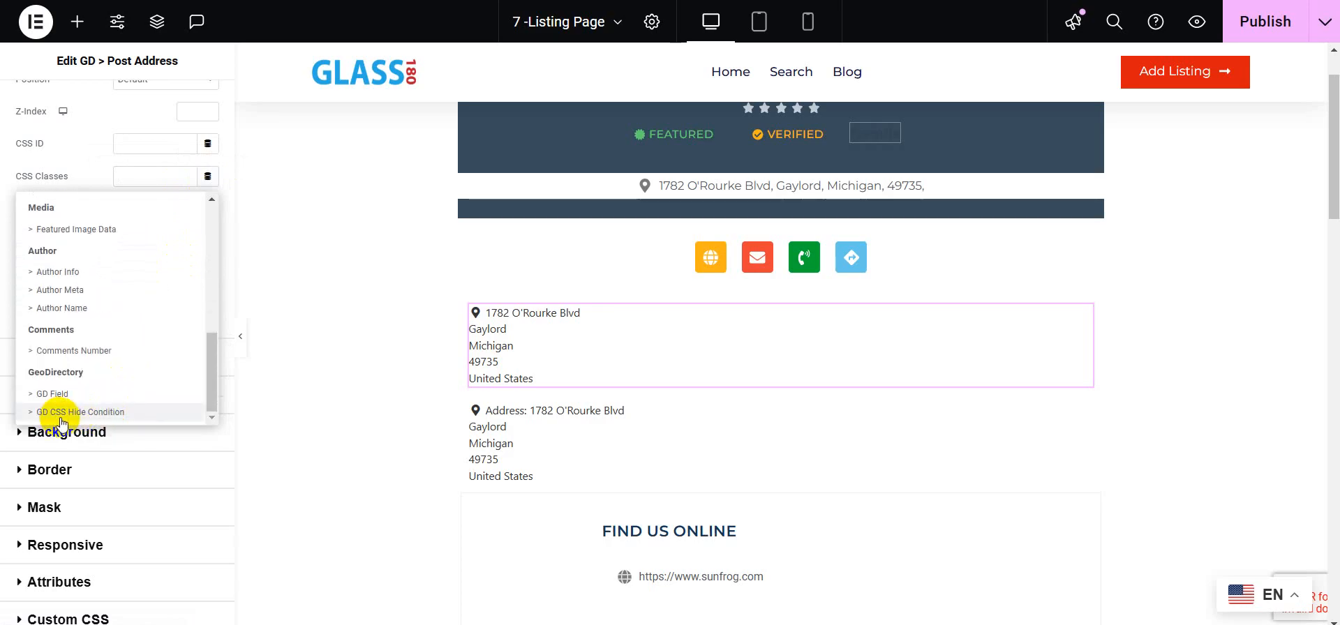
{"action": "left_click", "coordinate": [82, 413]}
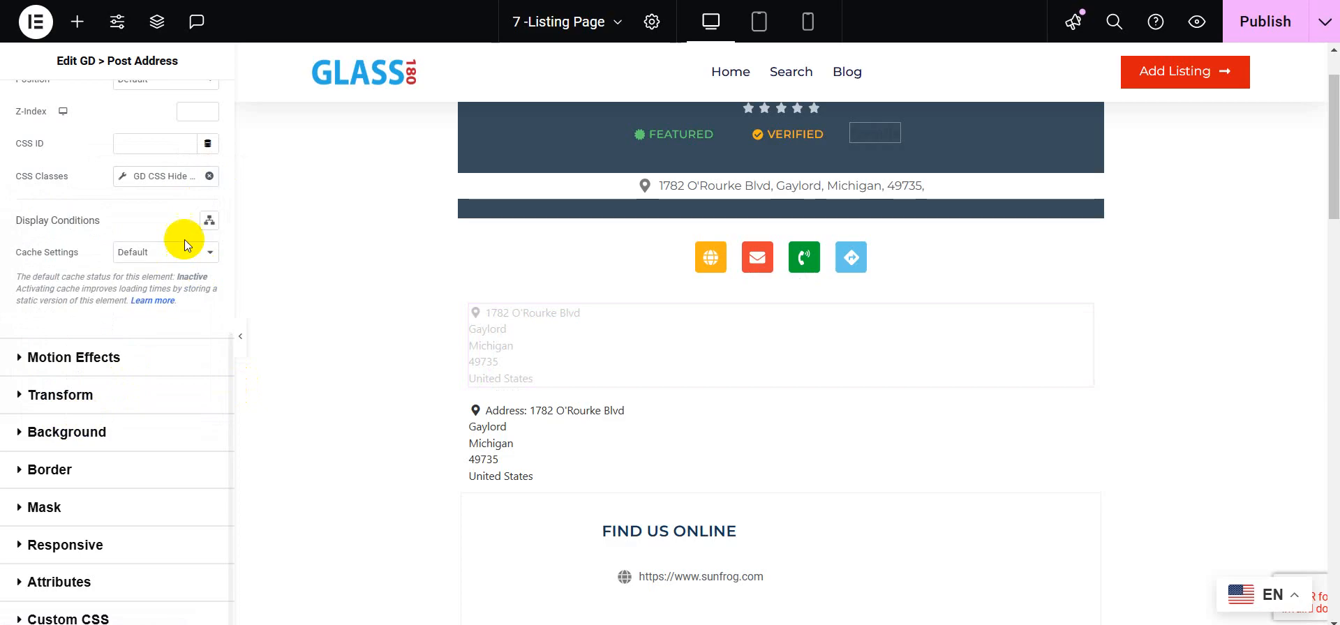
{"action": "left_click", "coordinate": [124, 178]}
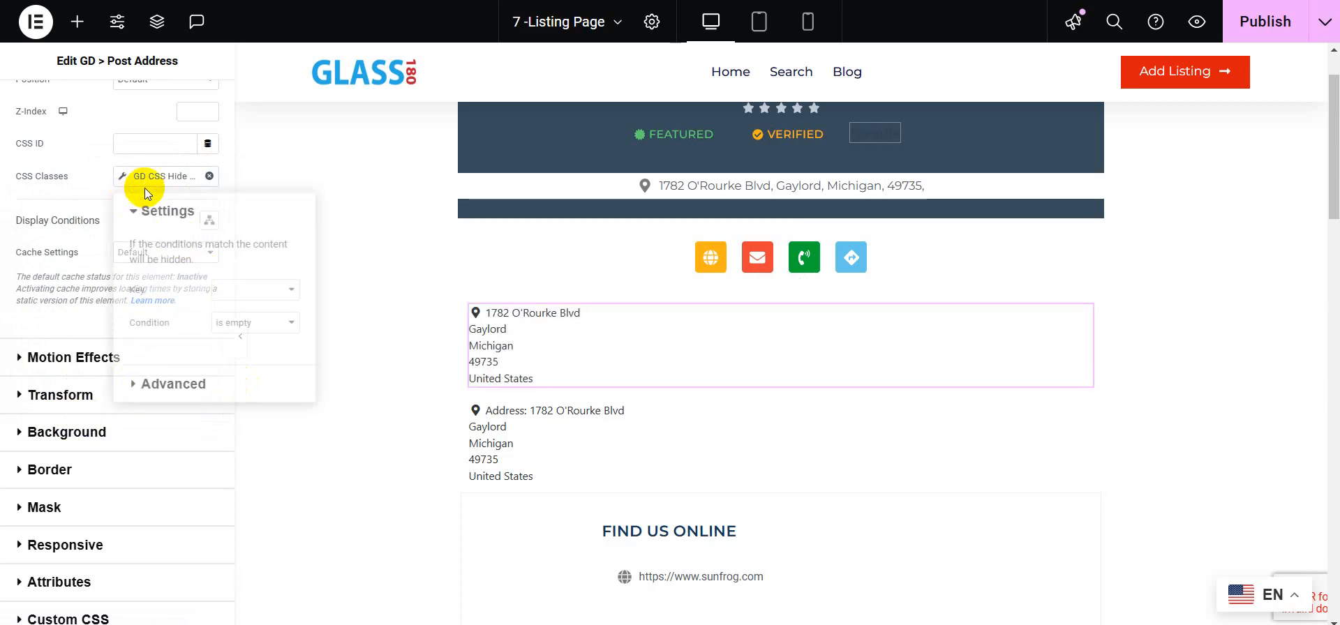
{"action": "left_click", "coordinate": [258, 293]}
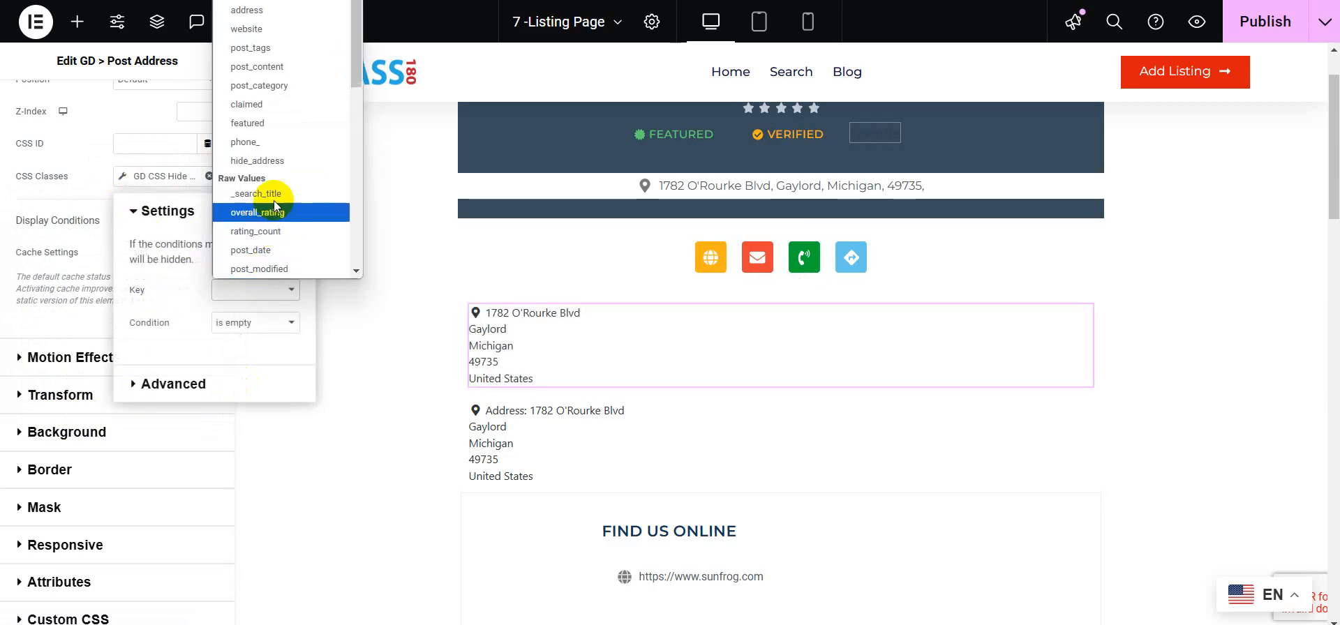
{"action": "left_click", "coordinate": [270, 162]}
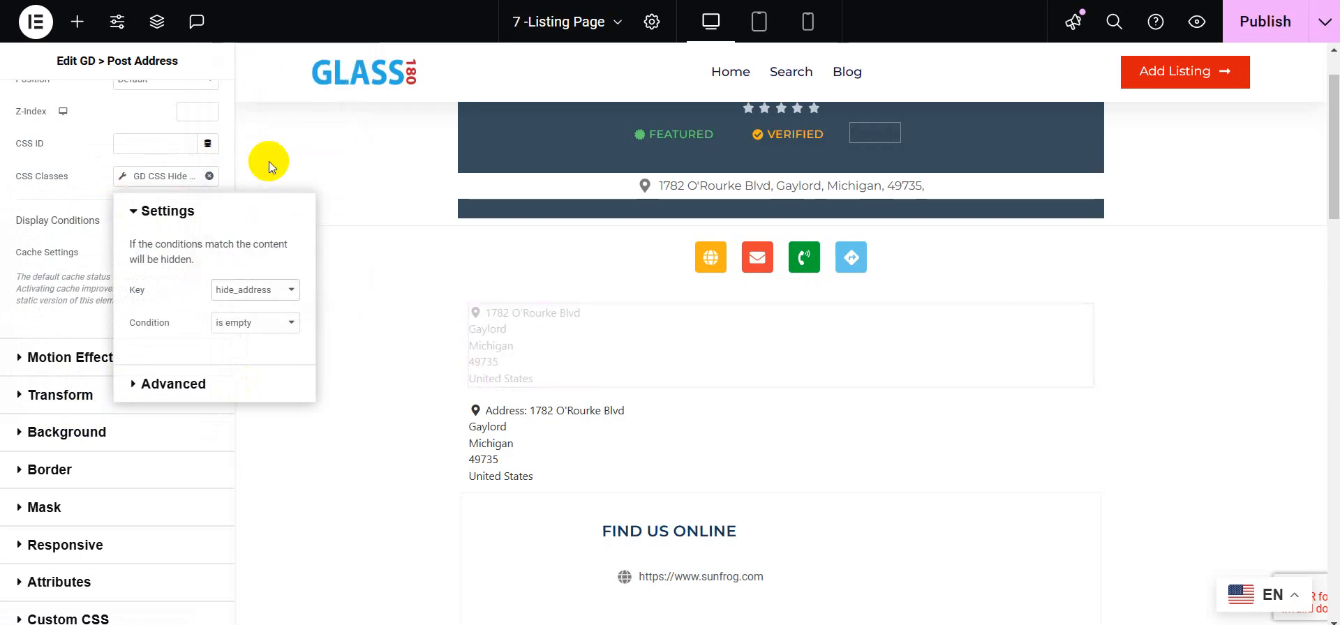
{"action": "left_click", "coordinate": [291, 328]}
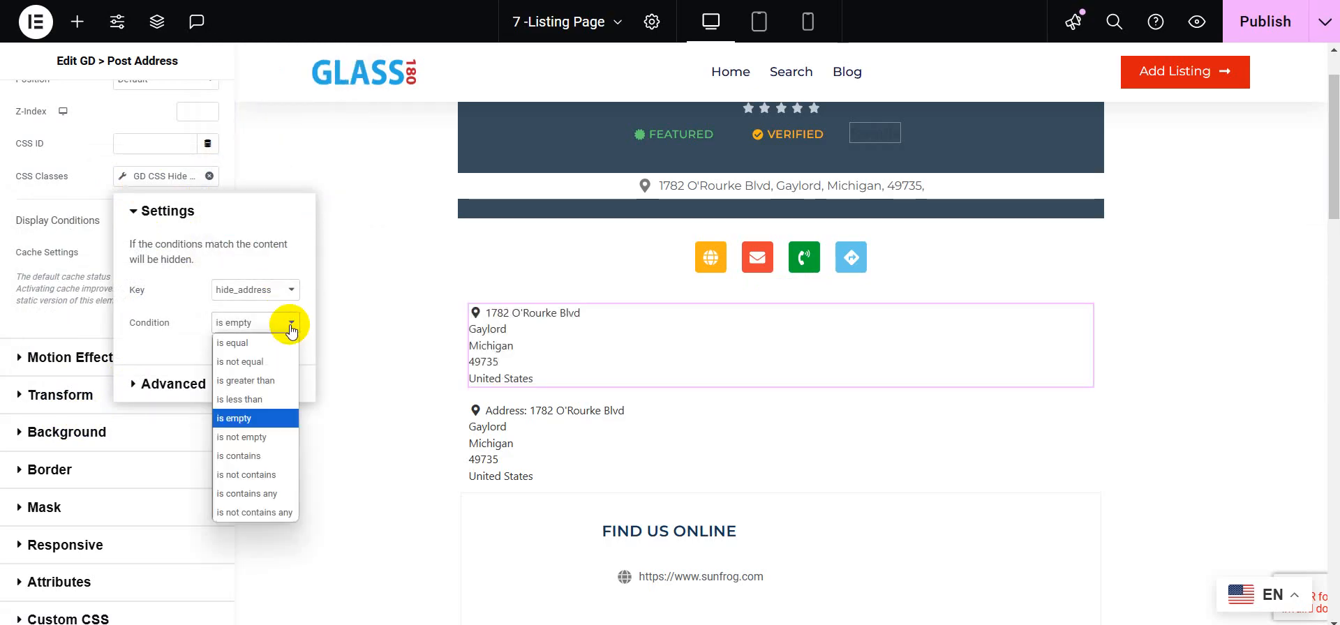
{"action": "left_click", "coordinate": [261, 444]}
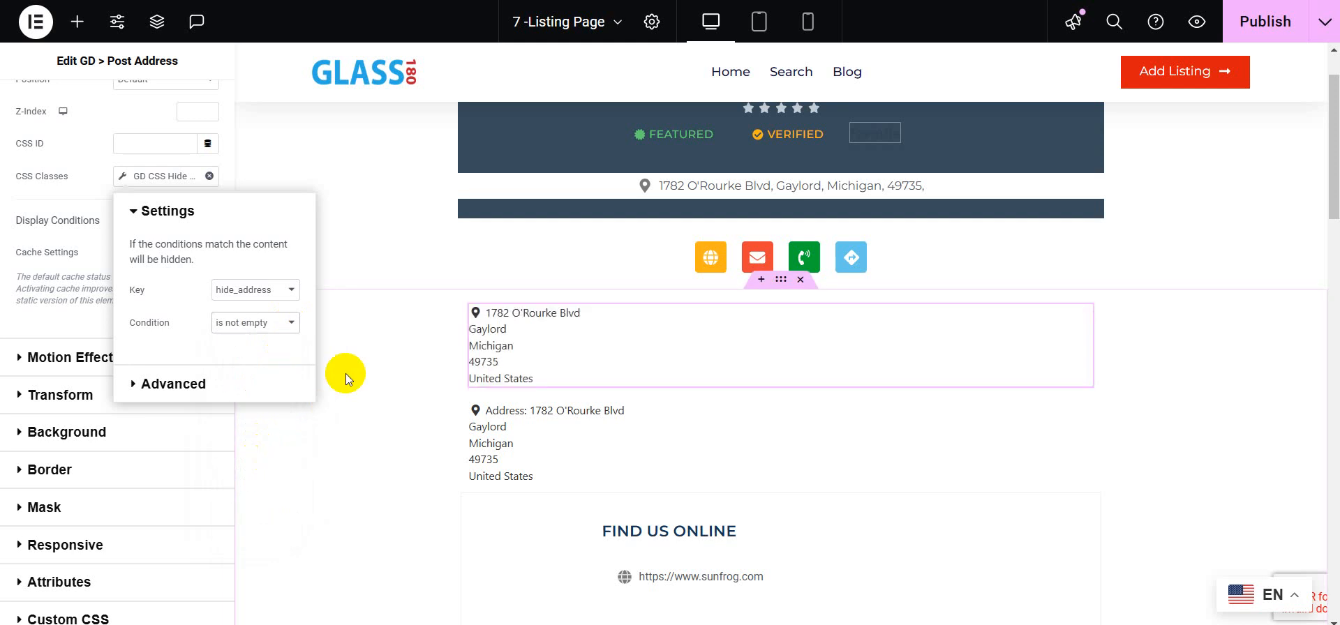
{"action": "left_click", "coordinate": [609, 445]}
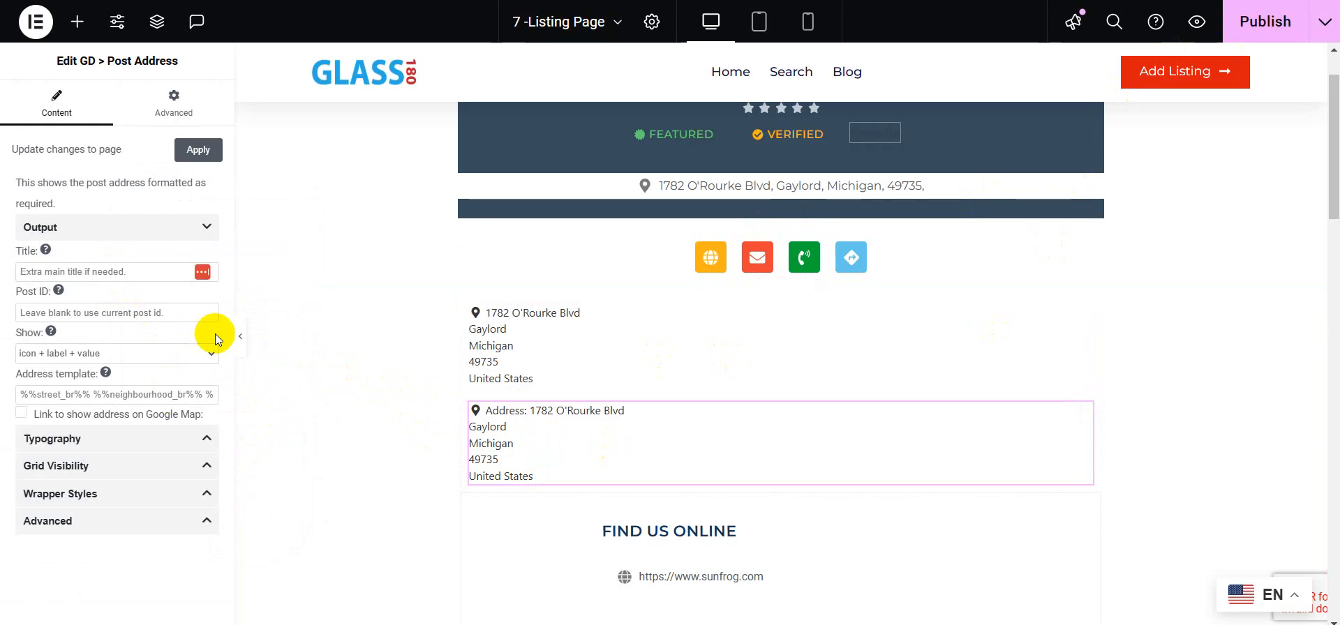
Step: Set the lower address widget to show icon + value using the %%city%% %%zip%% address template
{"action": "left_click", "coordinate": [143, 353]}
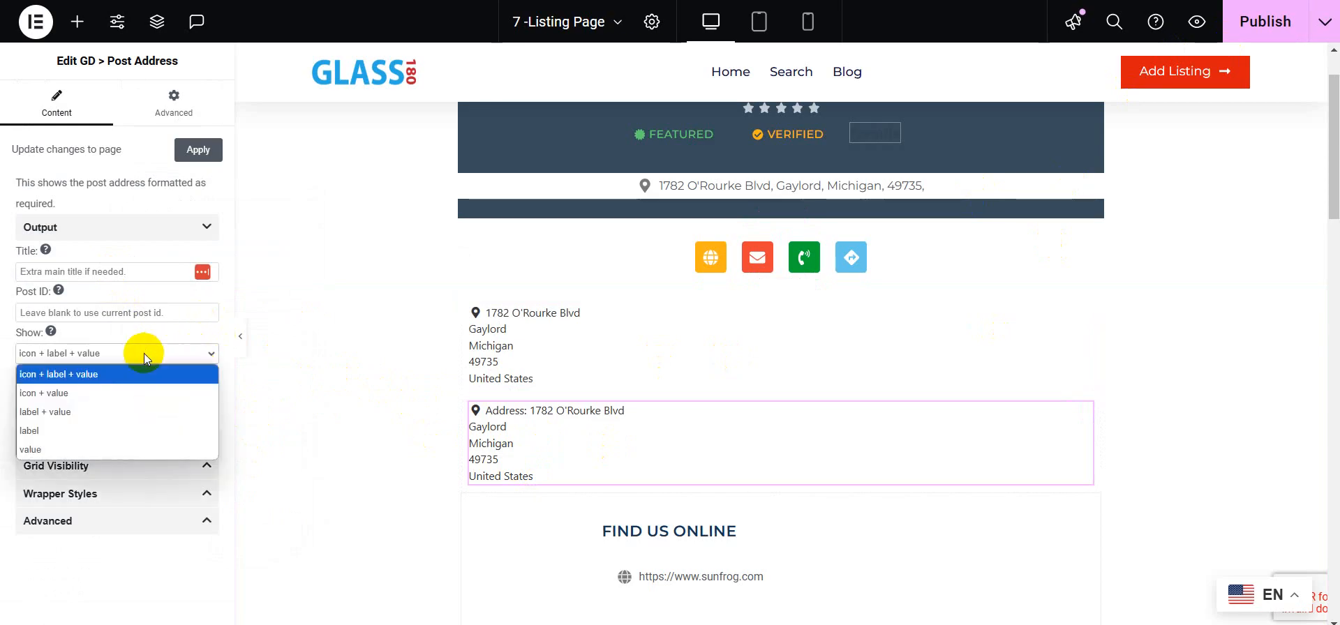
{"action": "left_click", "coordinate": [124, 395]}
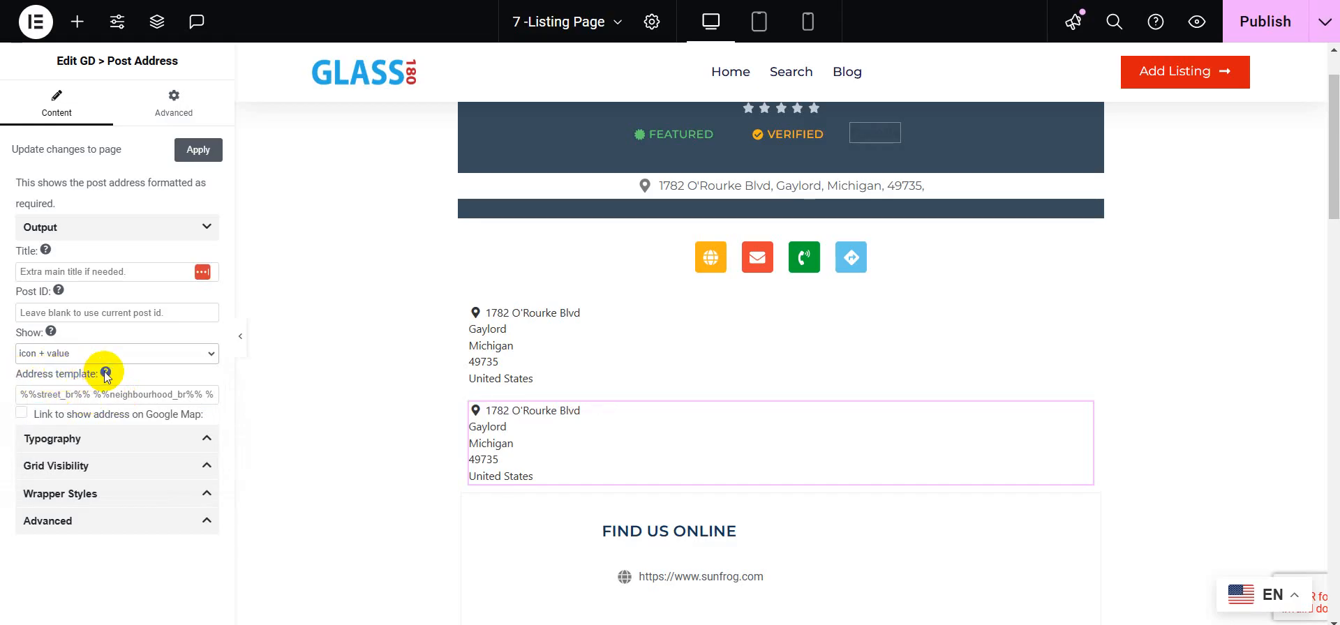
{"action": "left_click", "coordinate": [106, 375]}
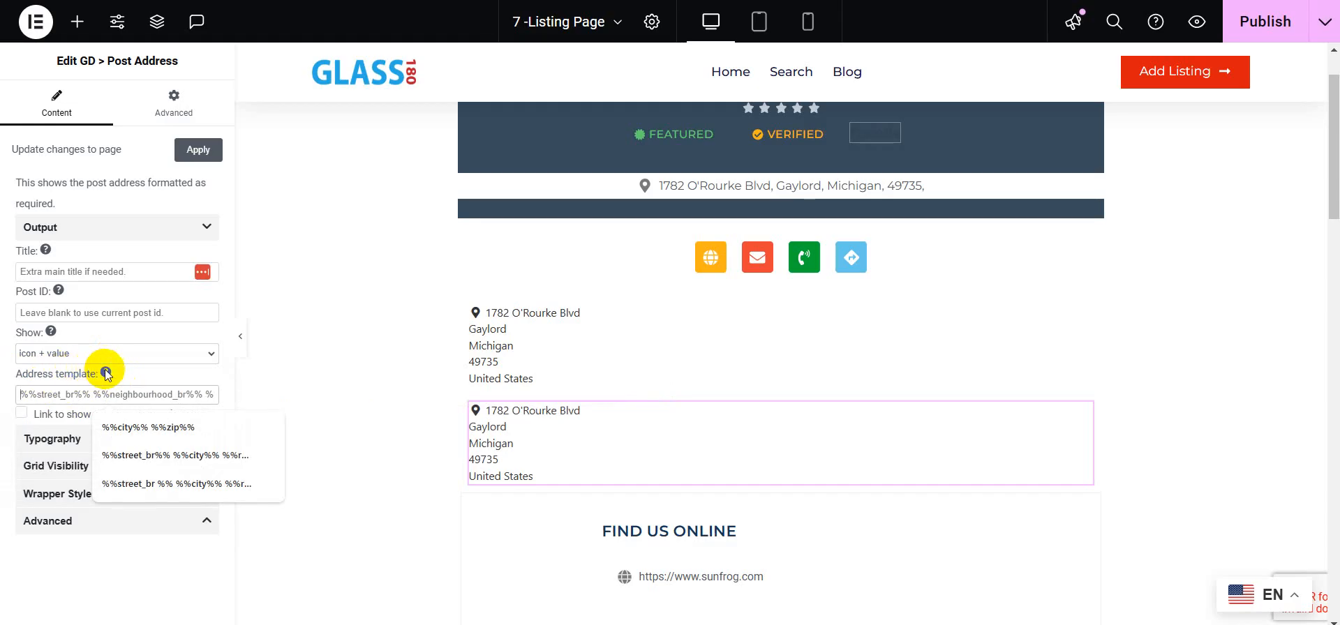
{"action": "mouse_move", "coordinate": [106, 375]}
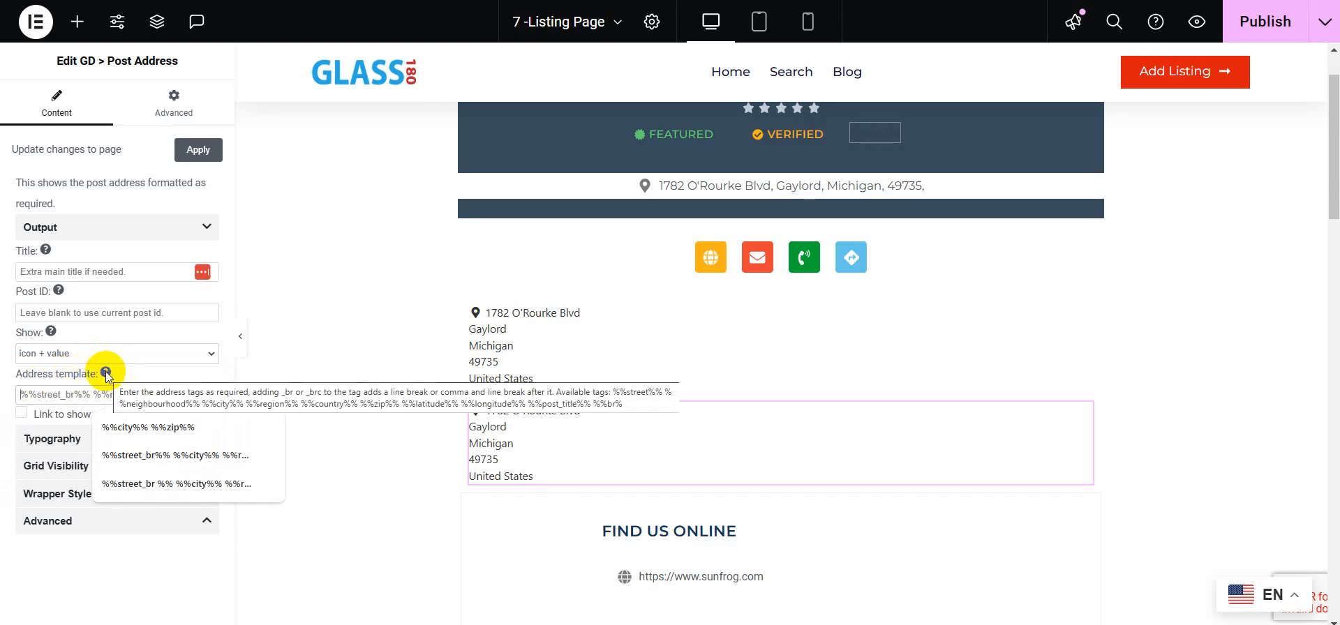
{"action": "left_click", "coordinate": [118, 429]}
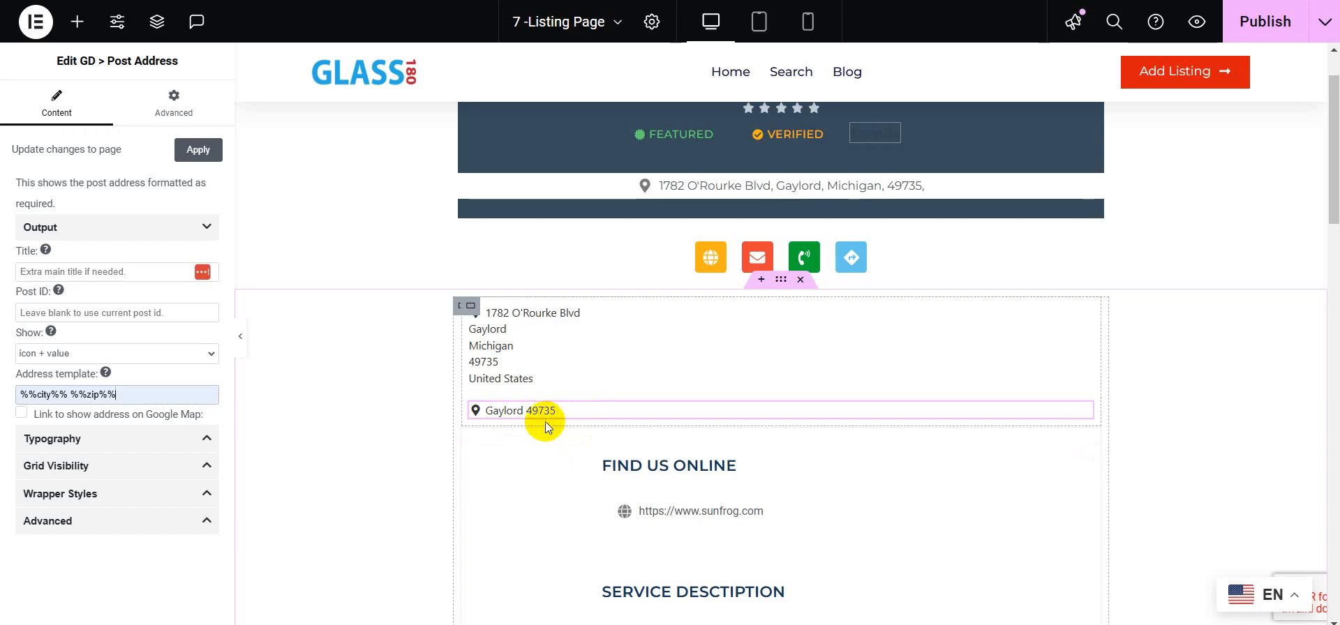
Step: Give the lower address widget a GD CSS Hide Condition CSS class with key hide_address and condition is empty
{"action": "left_click", "coordinate": [177, 110]}
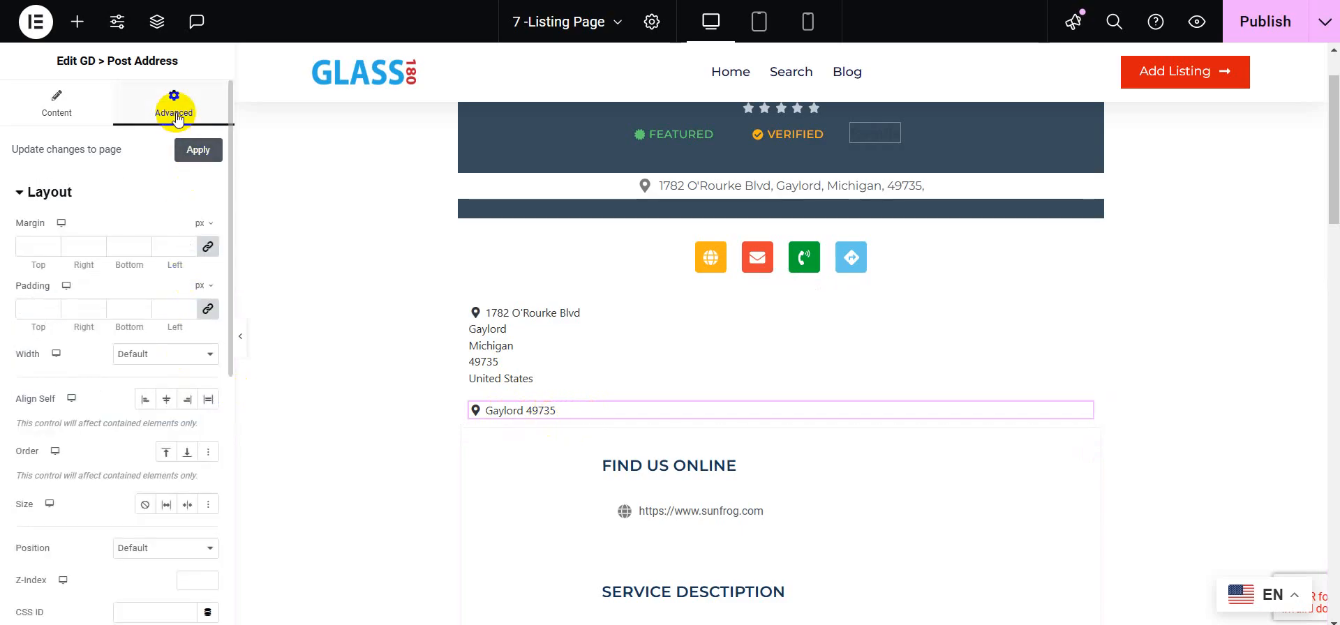
{"action": "scroll", "coordinate": [187, 213], "scroll_direction": "down", "scroll_amount": 2}
{"action": "scroll", "coordinate": [187, 212], "scroll_direction": "down", "scroll_amount": 1}
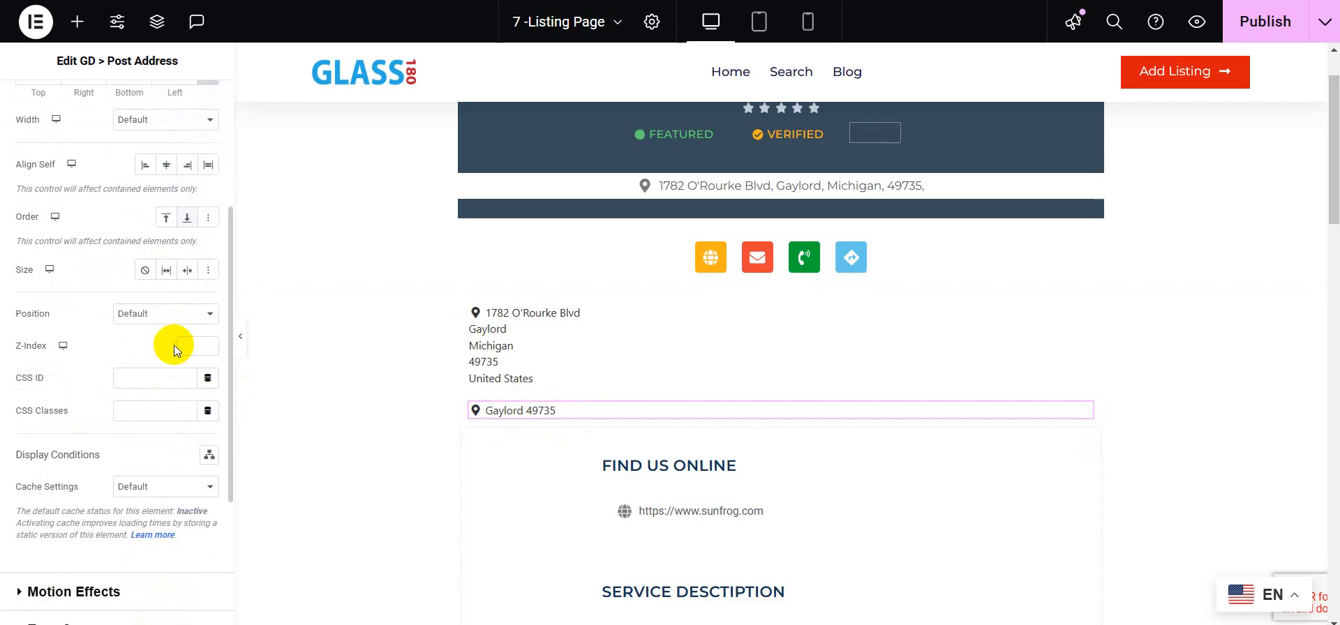
{"action": "left_click", "coordinate": [206, 418]}
{"action": "scroll", "coordinate": [149, 353], "scroll_direction": "down", "scroll_amount": 5}
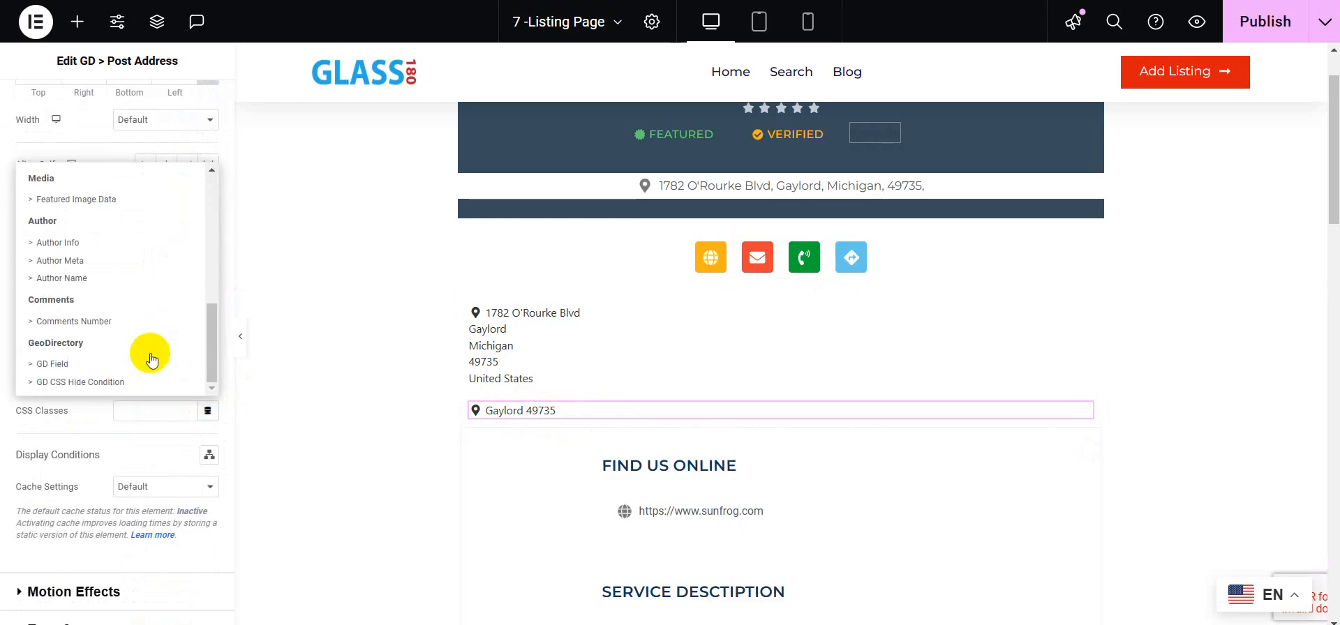
{"action": "left_click", "coordinate": [103, 386]}
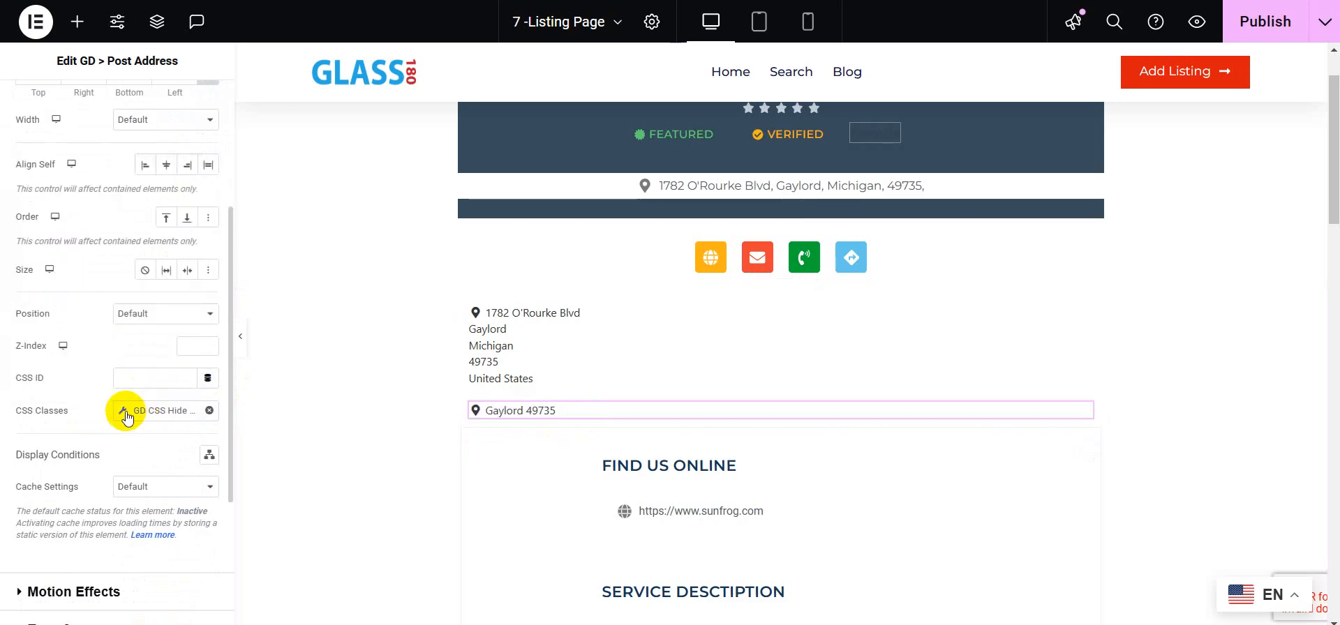
{"action": "left_click", "coordinate": [123, 412]}
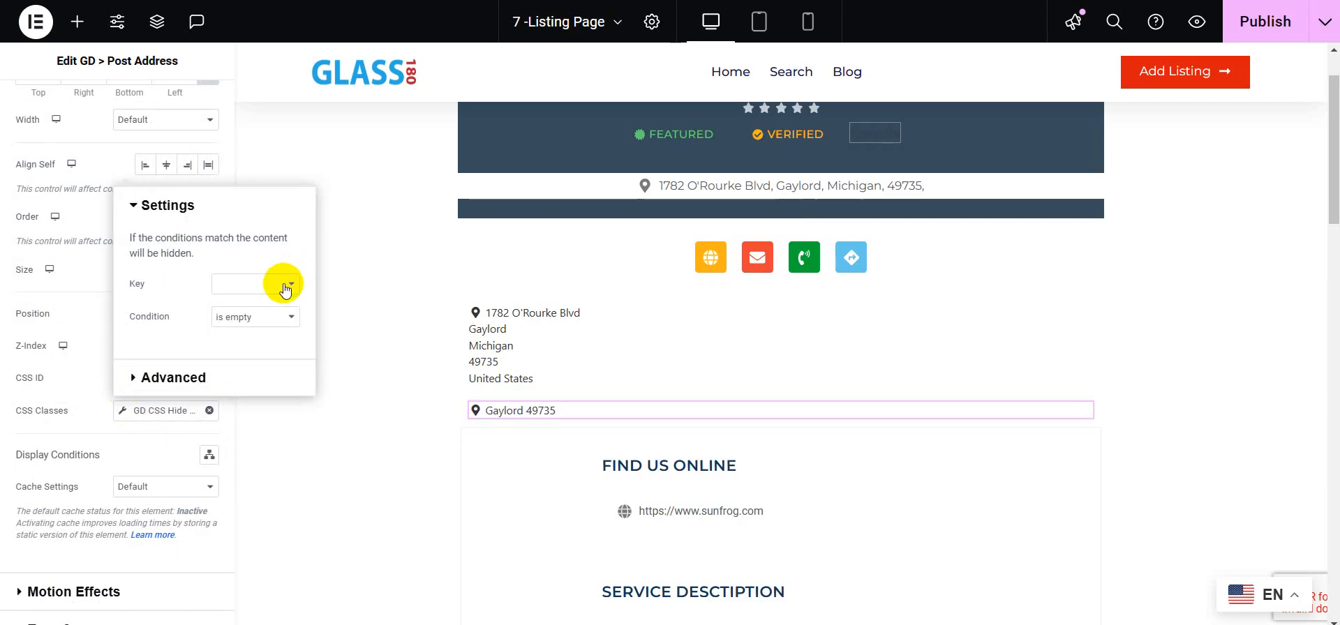
{"action": "left_click", "coordinate": [285, 285]}
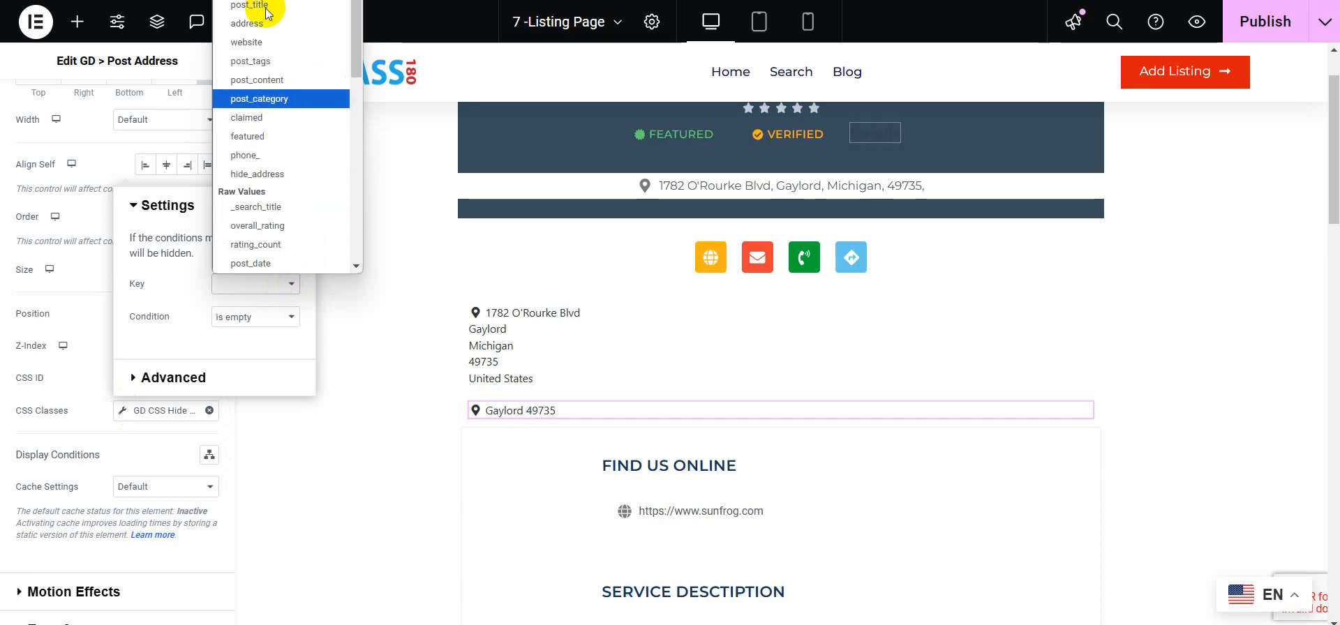
{"action": "scroll", "coordinate": [267, 18], "scroll_direction": "down", "scroll_amount": 5}
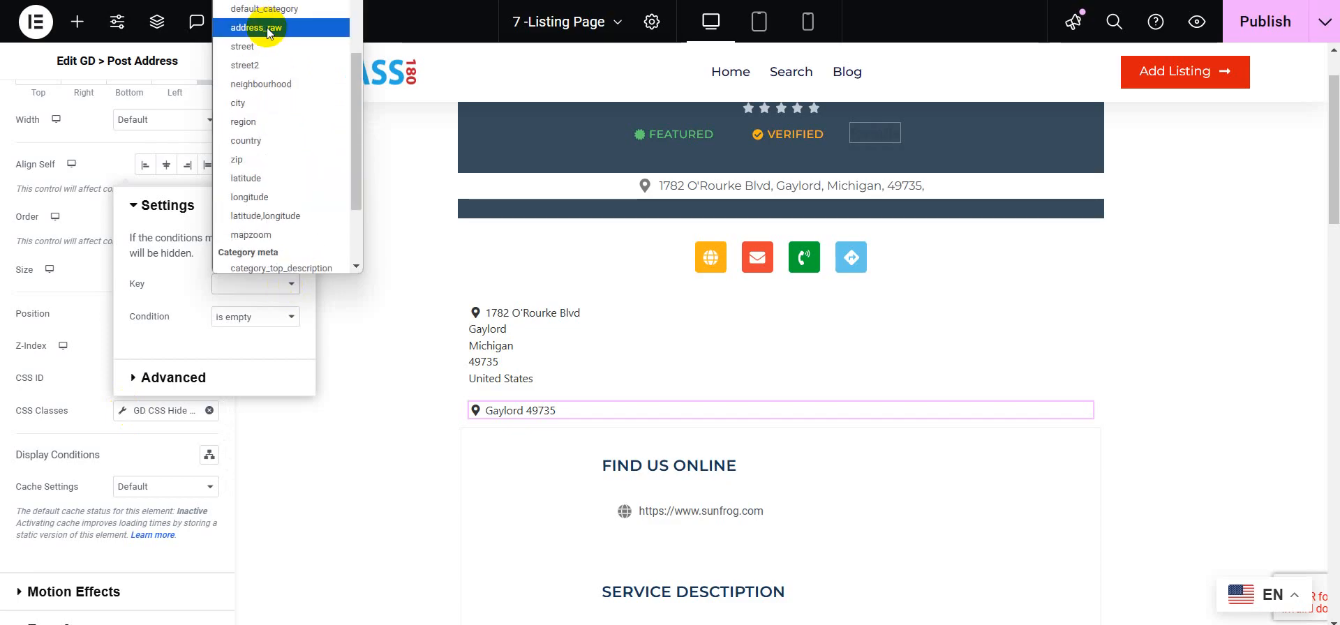
{"action": "scroll", "coordinate": [267, 28], "scroll_direction": "down", "scroll_amount": 2}
{"action": "scroll", "coordinate": [282, 117], "scroll_direction": "up", "scroll_amount": 3}
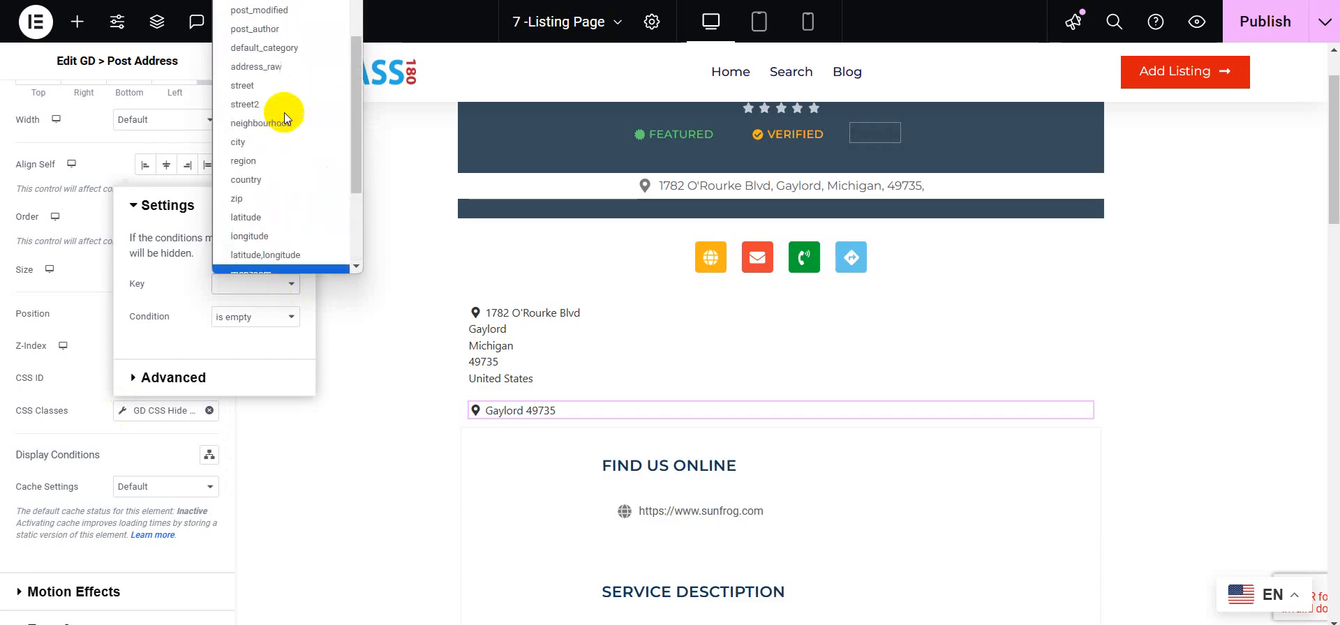
{"action": "scroll", "coordinate": [283, 111], "scroll_direction": "up", "scroll_amount": 5}
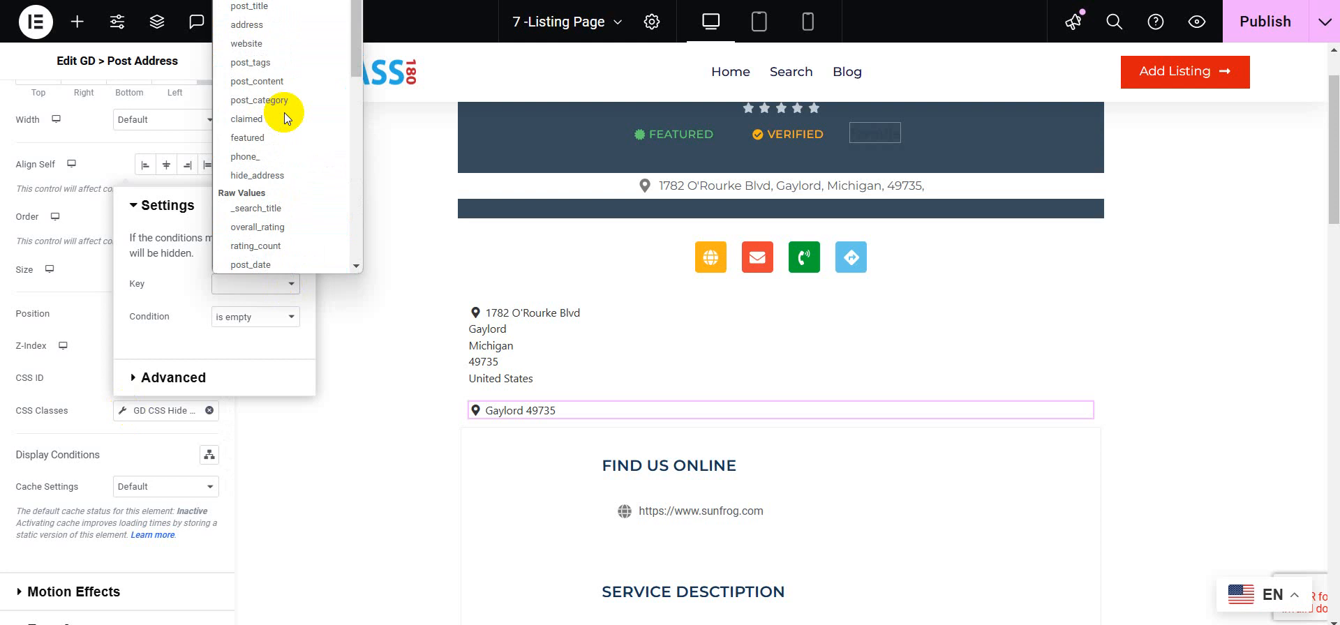
{"action": "left_click", "coordinate": [268, 175]}
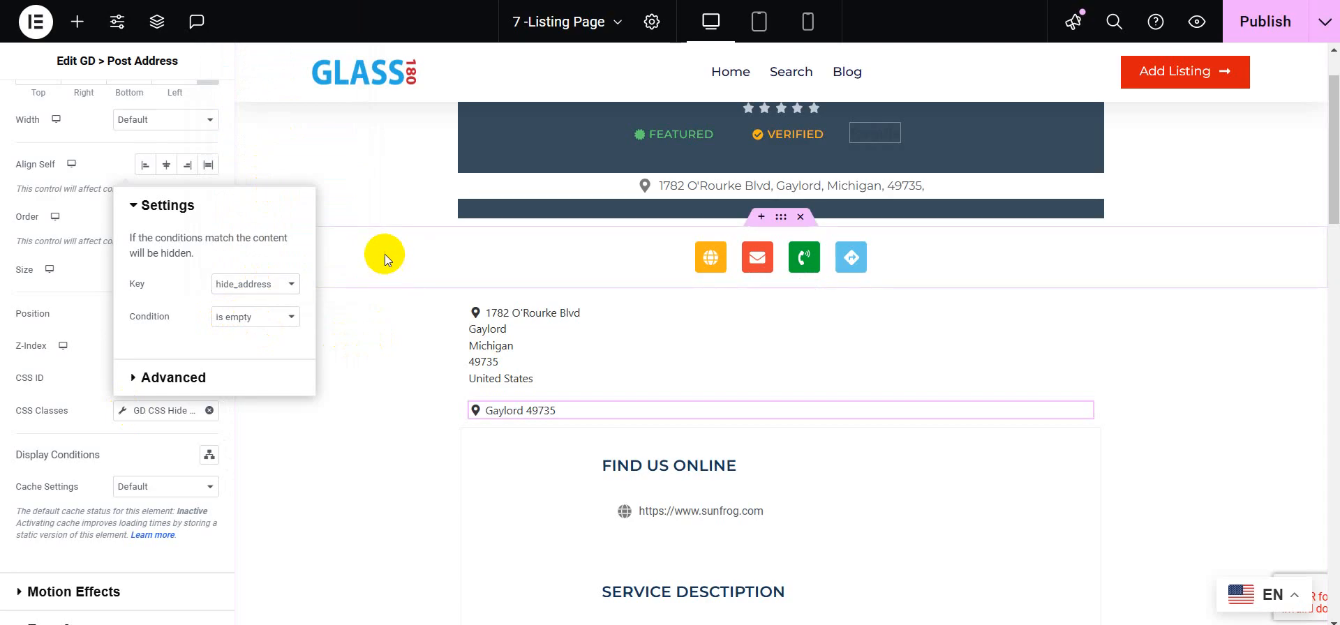
Step: Publish the template and exit the editor to the WordPress dashboard
{"action": "left_click", "coordinate": [1283, 23]}
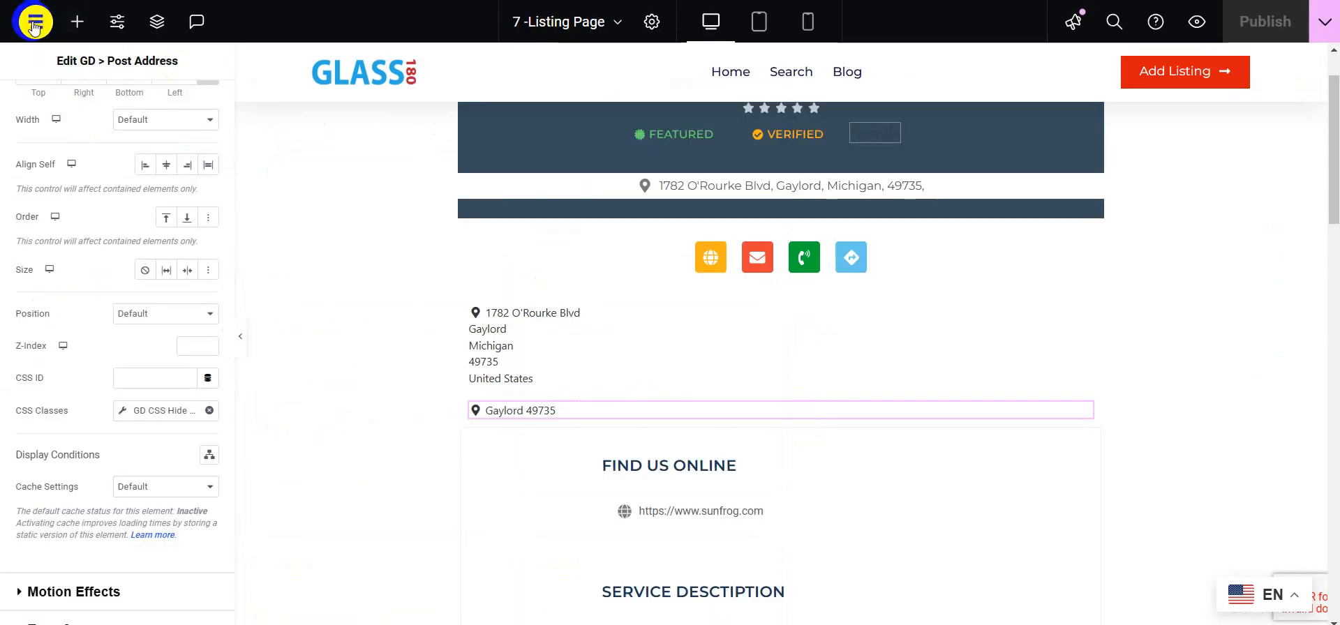
{"action": "left_click", "coordinate": [34, 23]}
{"action": "left_click", "coordinate": [77, 189]}
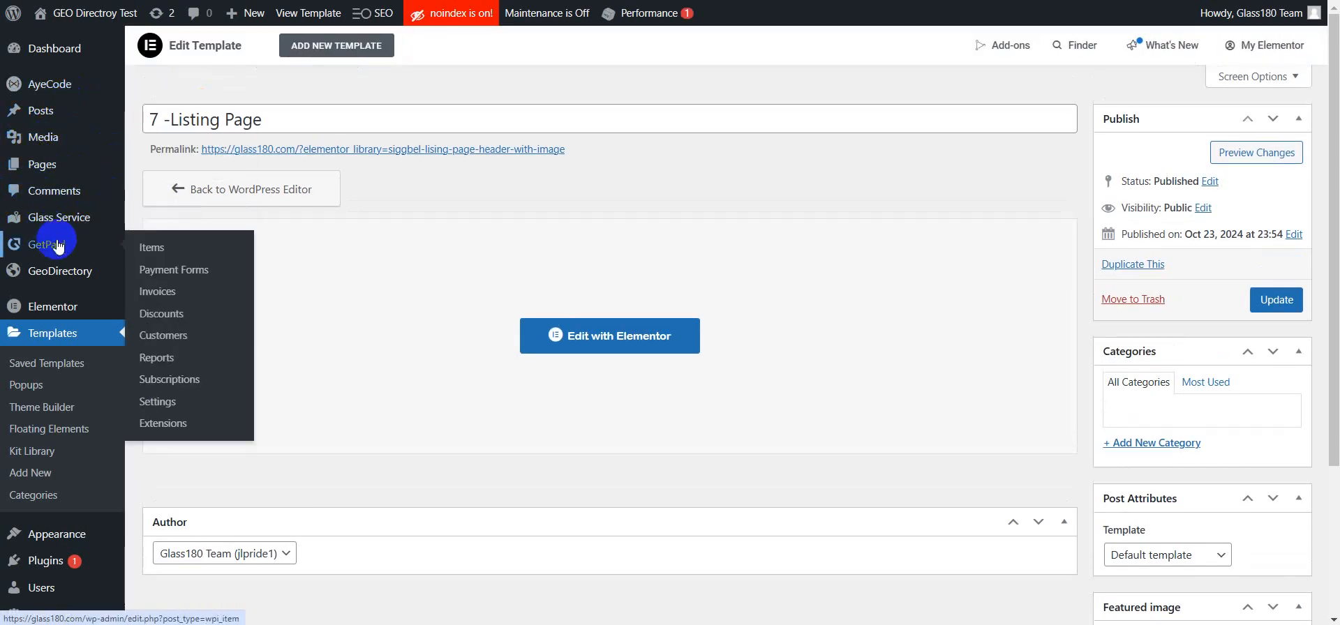
Step: Open the 1-SunFrog Glass Service listing for editing
{"action": "mouse_move", "coordinate": [67, 275]}
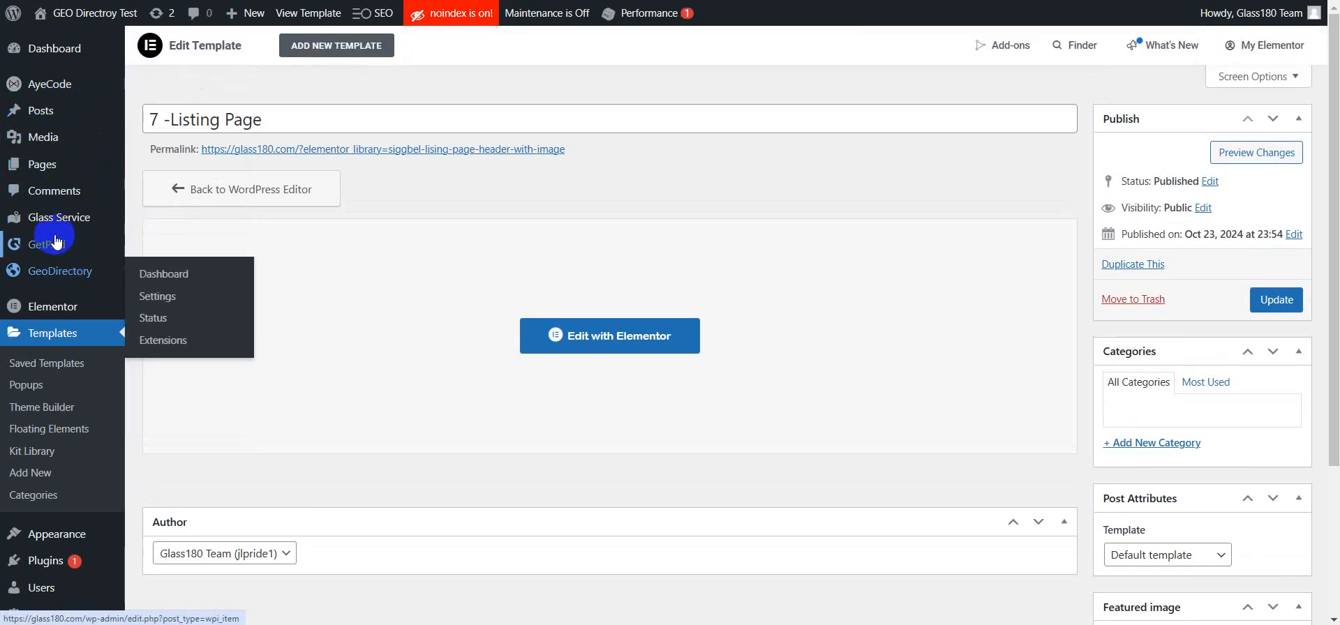
{"action": "mouse_move", "coordinate": [58, 217]}
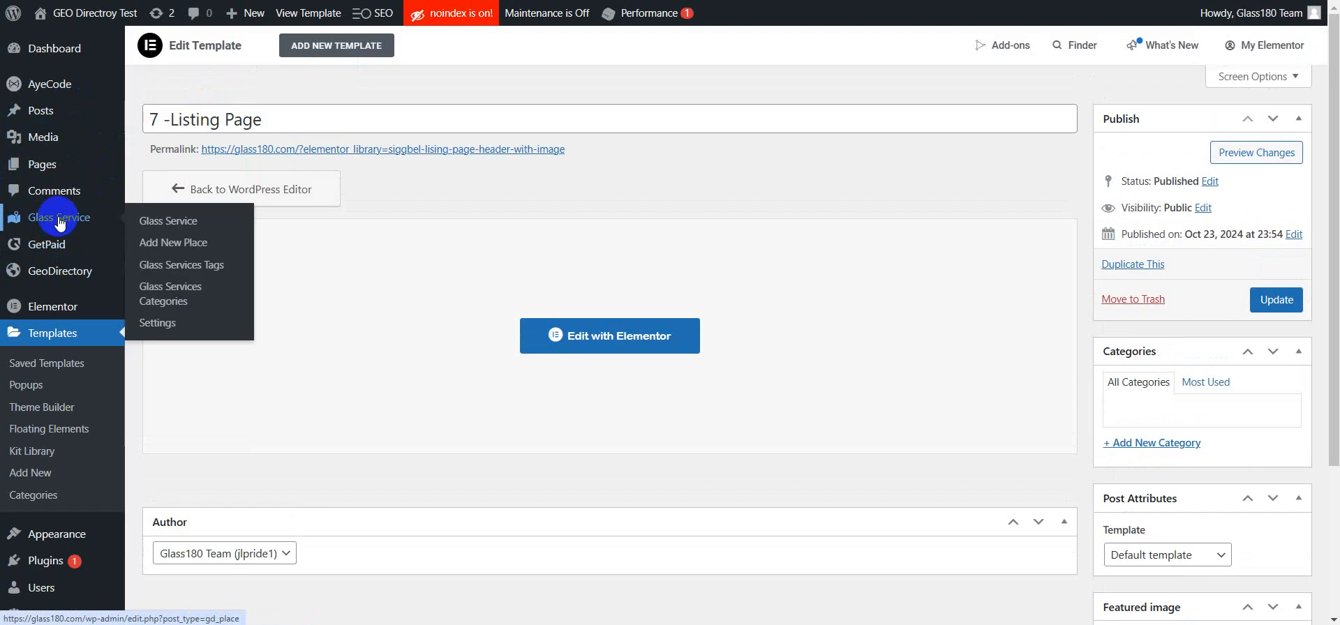
{"action": "left_click", "coordinate": [185, 230]}
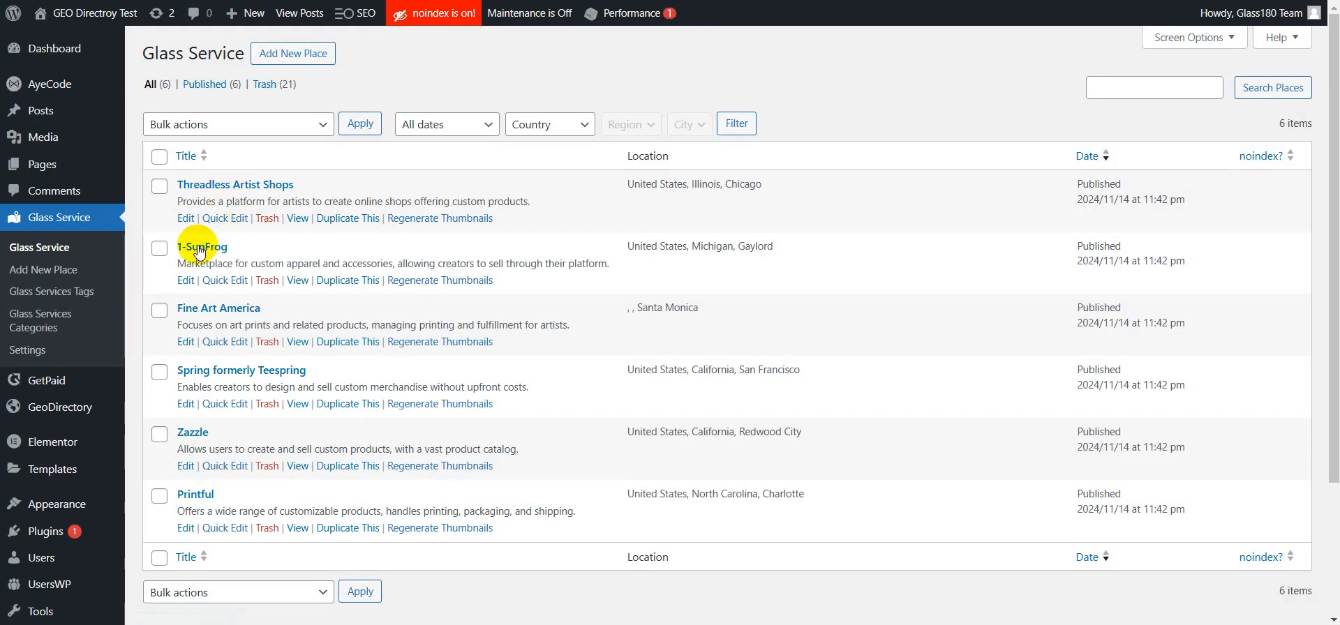
{"action": "left_click", "coordinate": [198, 250]}
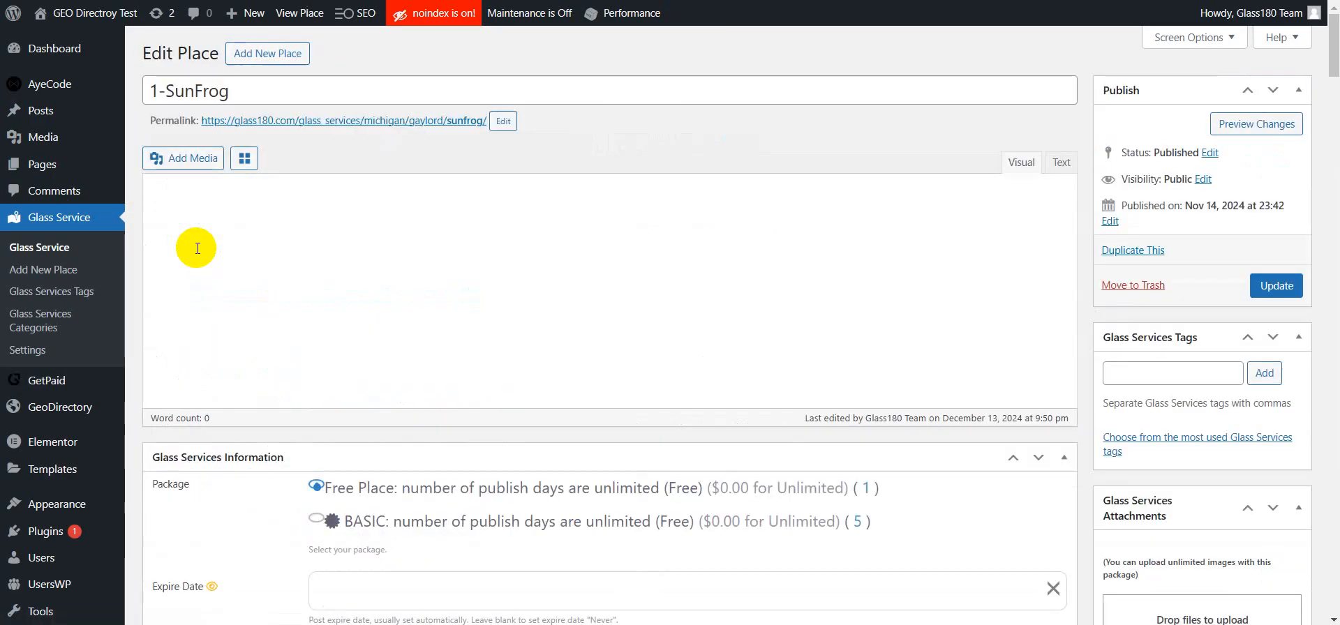
Step: Open the listing's permalink in a new browser tab
{"action": "scroll", "coordinate": [583, 339], "scroll_direction": "down", "scroll_amount": 8}
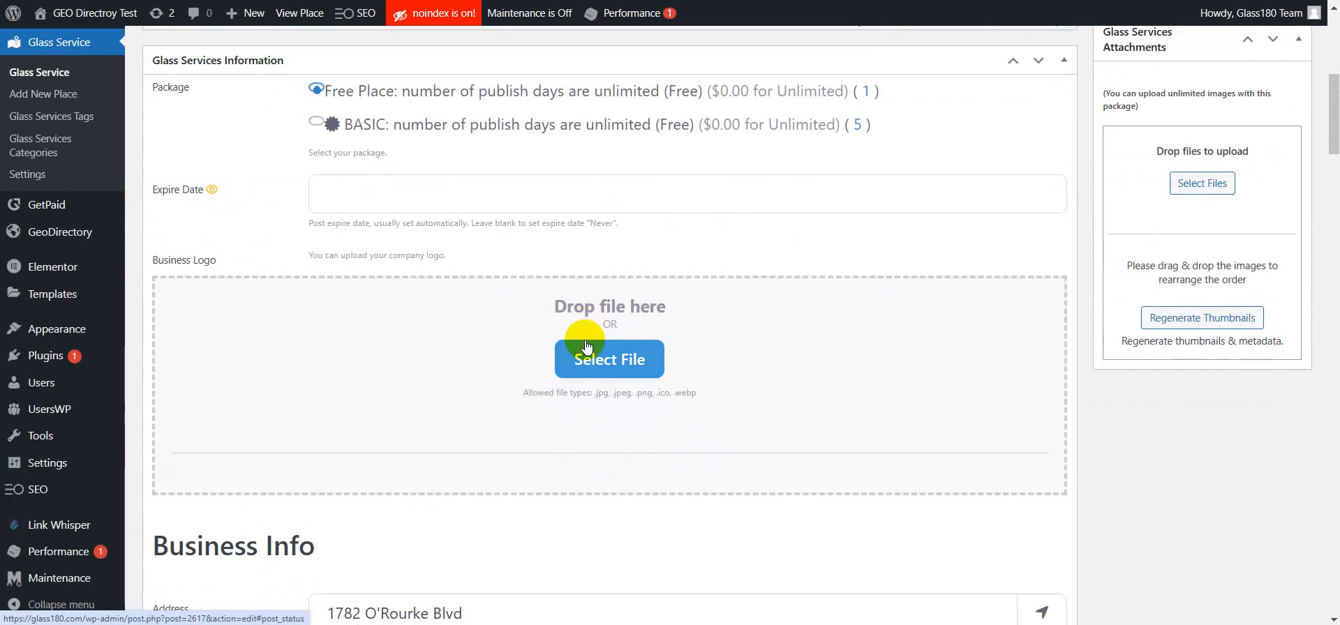
{"action": "scroll", "coordinate": [585, 340], "scroll_direction": "up", "scroll_amount": 4}
{"action": "scroll", "coordinate": [585, 340], "scroll_direction": "up", "scroll_amount": 4}
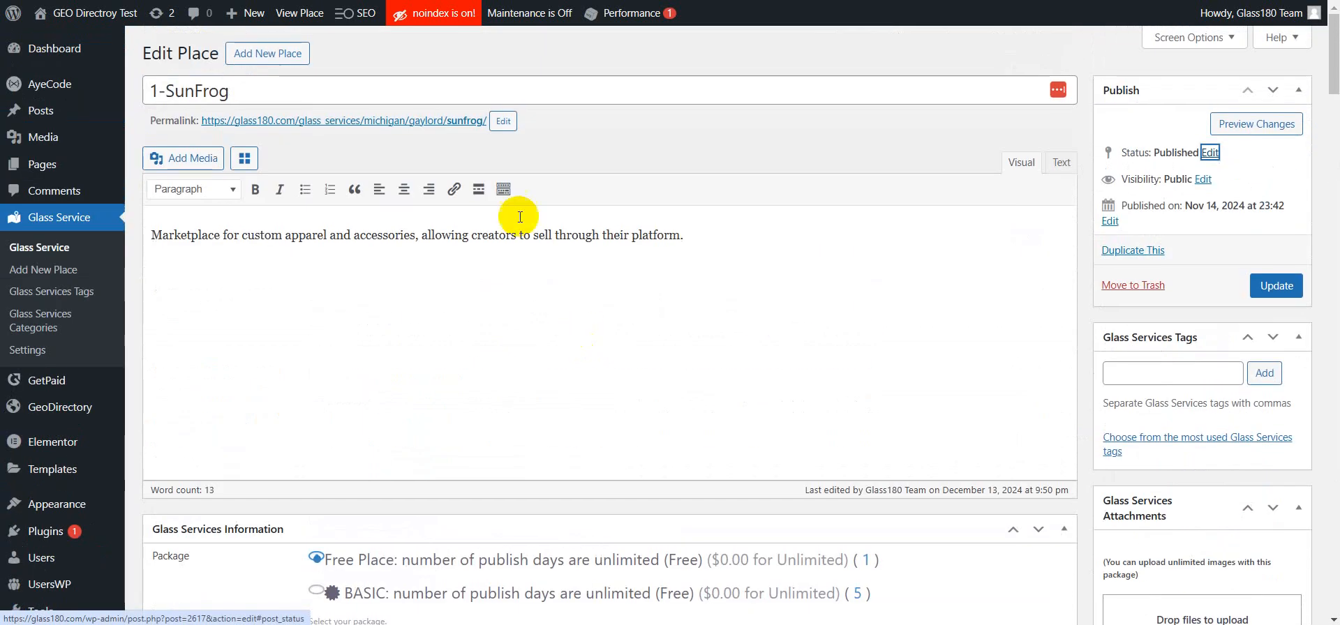
{"action": "left_click", "coordinate": [449, 122]}
{"action": "right_click", "coordinate": [450, 120]}
{"action": "left_click", "coordinate": [488, 135]}
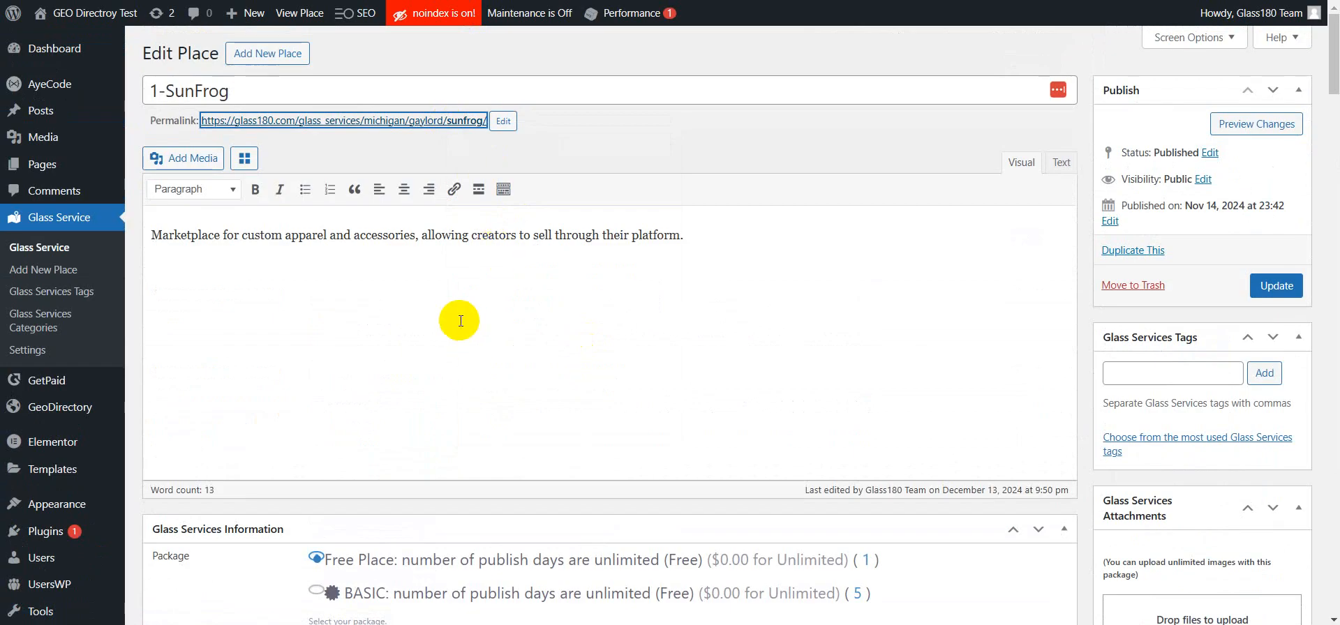
Step: Review the listing's address fields and Hide Address option against its front-end page
{"action": "scroll", "coordinate": [465, 312], "scroll_direction": "down", "scroll_amount": 3}
{"action": "scroll", "coordinate": [465, 312], "scroll_direction": "down", "scroll_amount": 10}
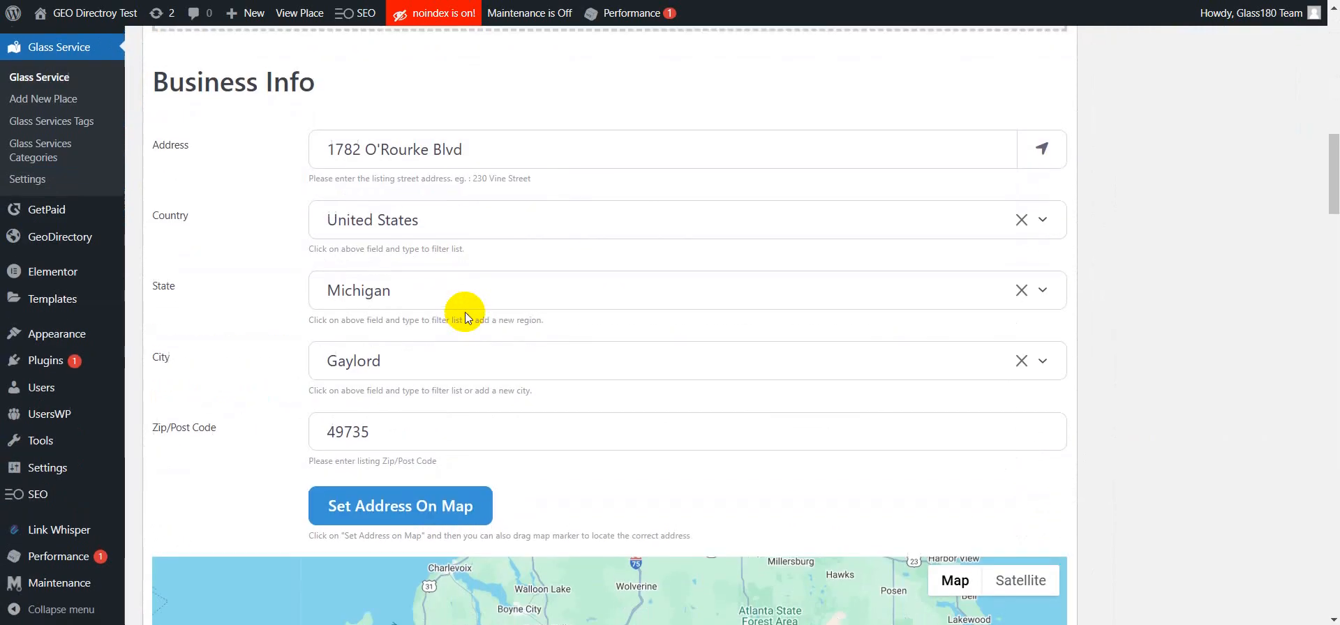
{"action": "scroll", "coordinate": [464, 312], "scroll_direction": "up", "scroll_amount": 5}
{"action": "scroll", "coordinate": [465, 312], "scroll_direction": "down", "scroll_amount": 9}
{"action": "scroll", "coordinate": [465, 312], "scroll_direction": "down", "scroll_amount": 15}
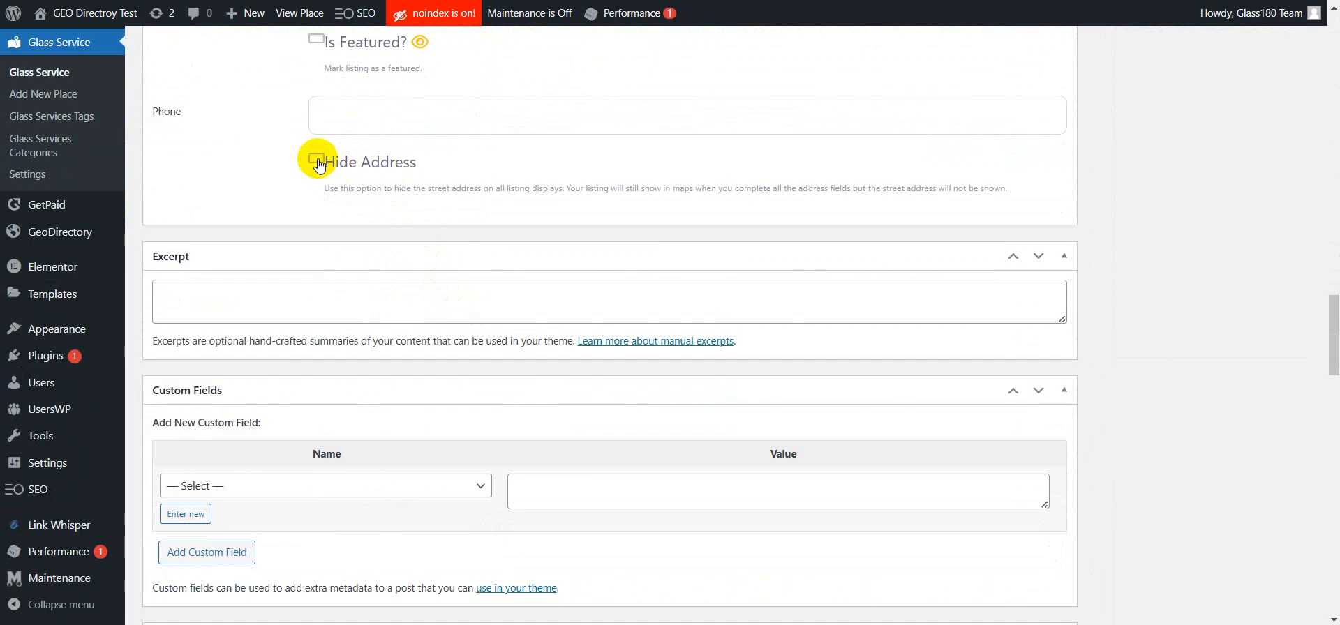
{"action": "left_click", "coordinate": [307, 12]}
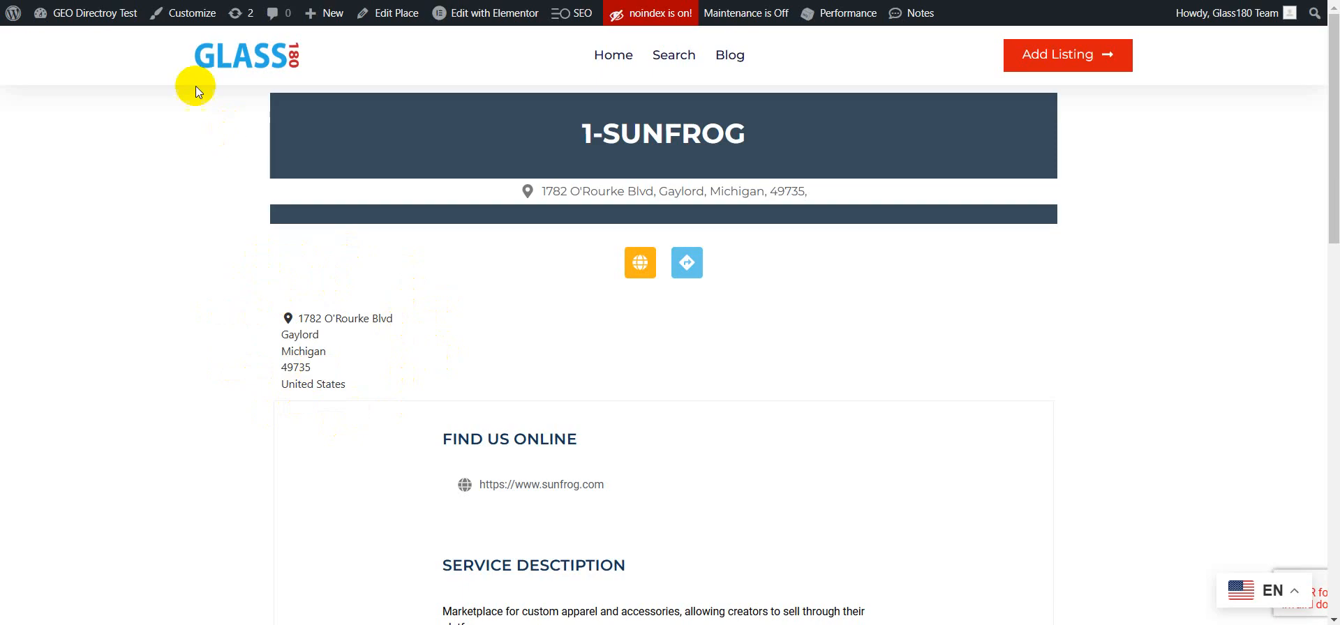
{"action": "left_click", "coordinate": [197, 0]}
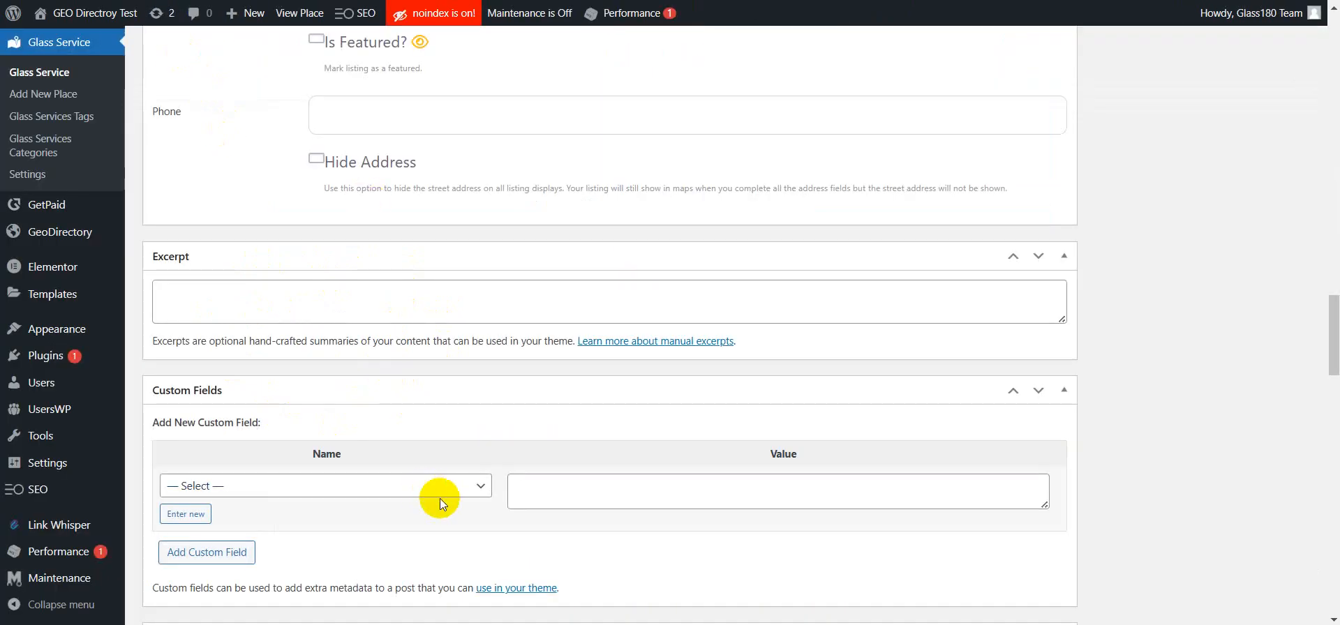
Step: Enable Hide Address on the 1-SunFrog listing and update it
{"action": "scroll", "coordinate": [440, 498], "scroll_direction": "up", "scroll_amount": 1}
{"action": "left_click", "coordinate": [317, 237]}
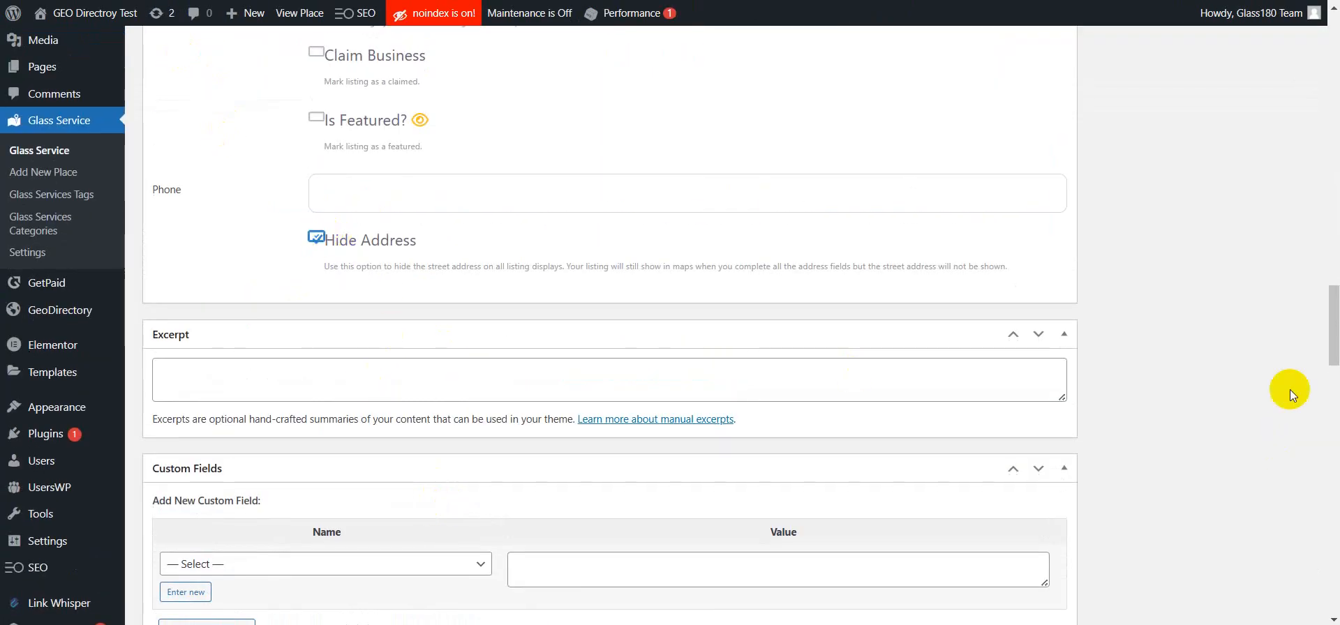
{"action": "scroll", "coordinate": [1276, 366], "scroll_direction": "up", "scroll_amount": 20}
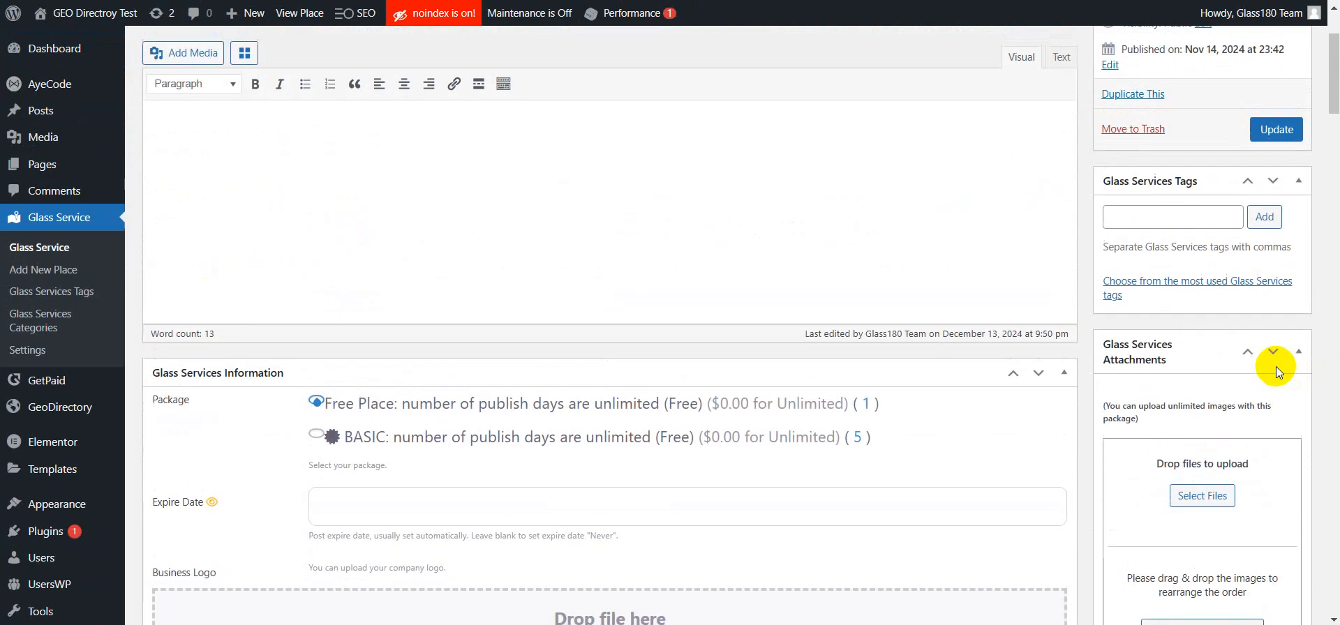
{"action": "left_click", "coordinate": [1291, 284]}
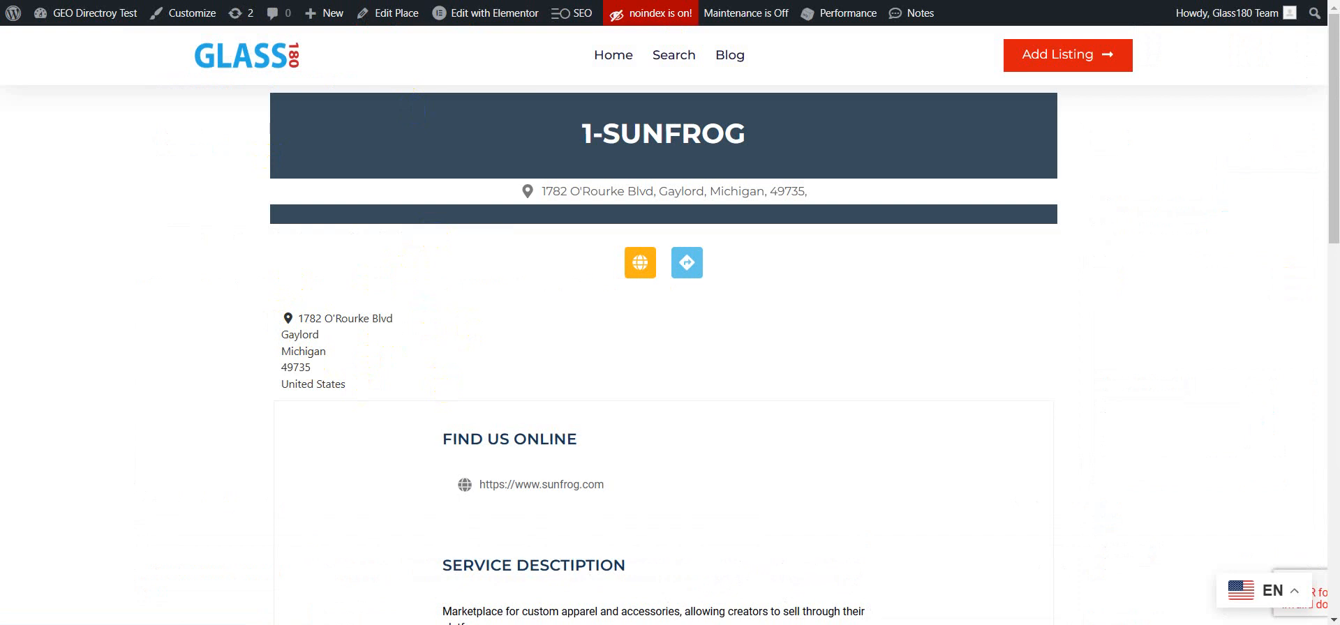
Step: Reload the listing's front-end page and return to the listing editor
{"action": "key", "text": "F5"}
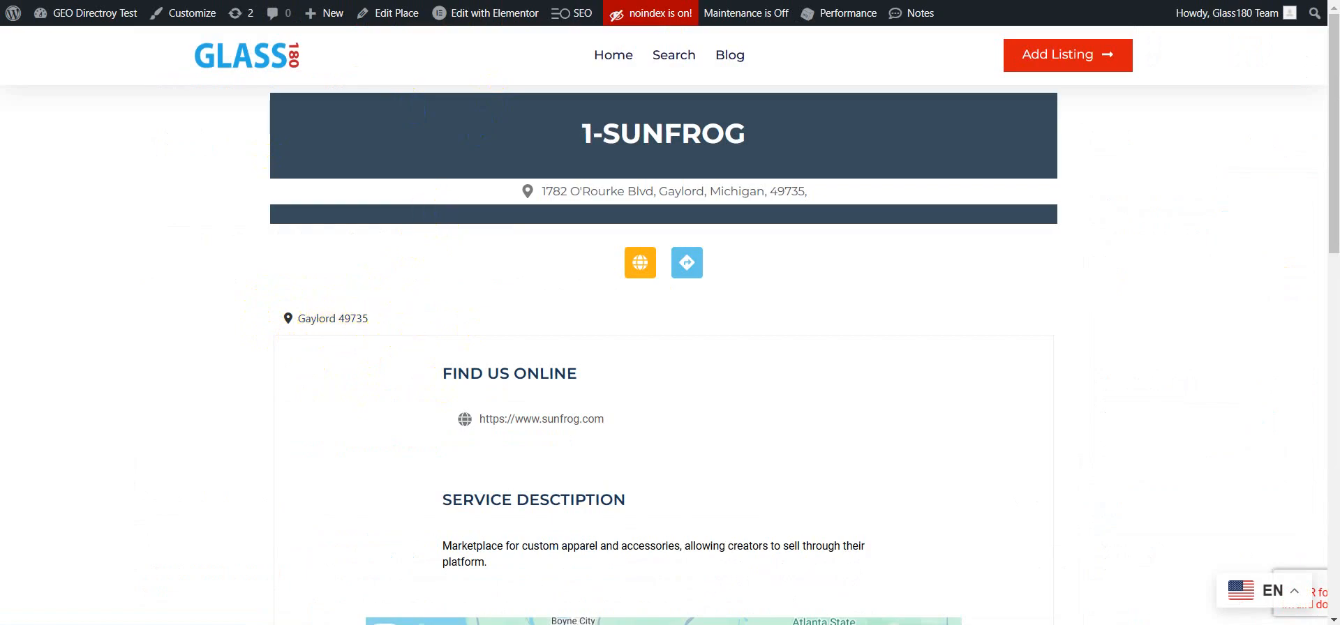
{"action": "key", "text": "ctrl+Tab"}
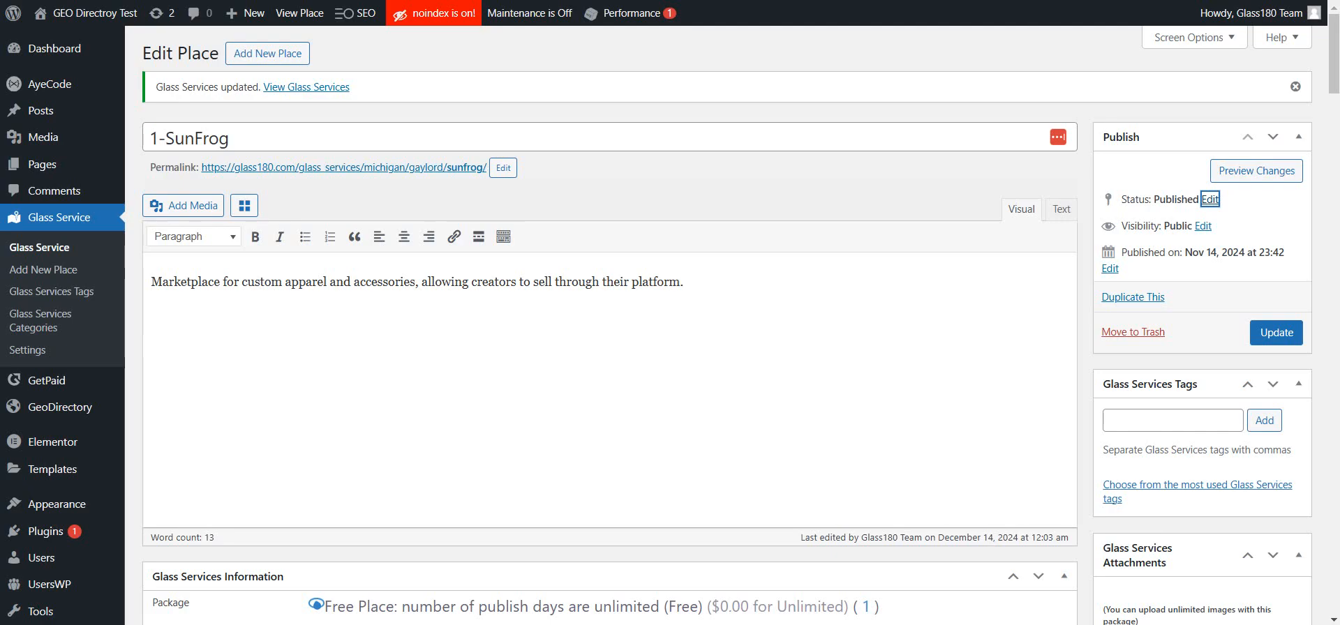
Step: Open the Elementor Theme Builder
{"action": "mouse_move", "coordinate": [61, 442]}
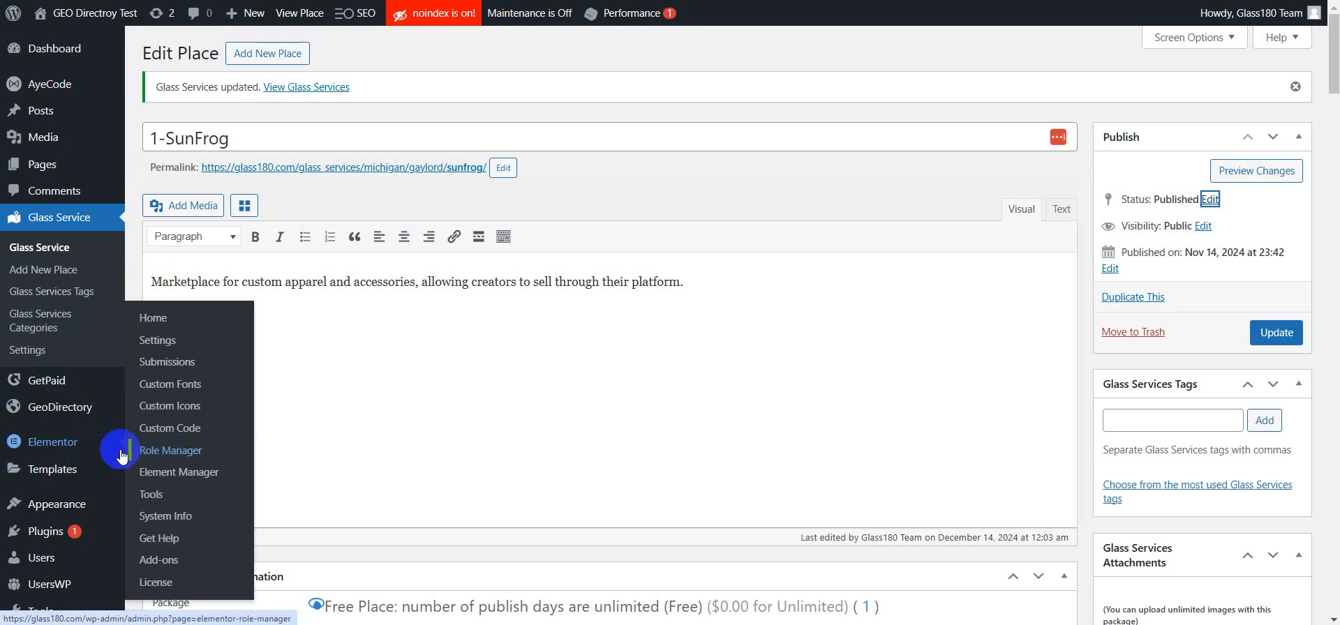
{"action": "mouse_move", "coordinate": [60, 476]}
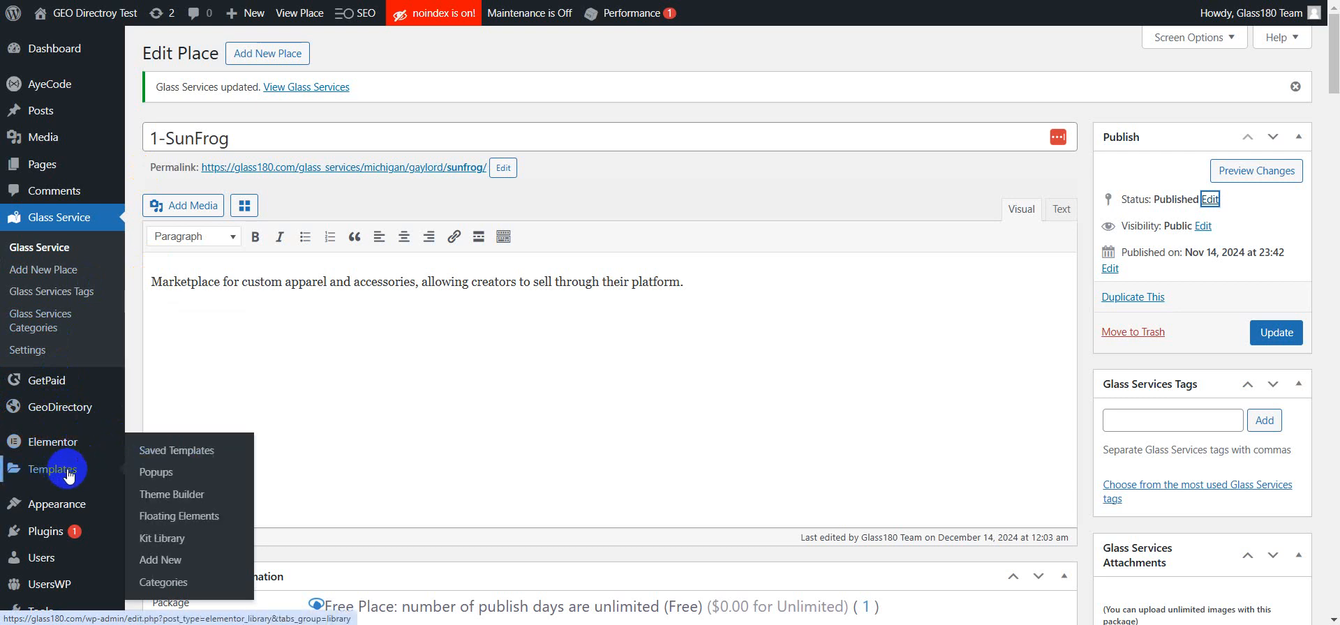
{"action": "left_click", "coordinate": [141, 496]}
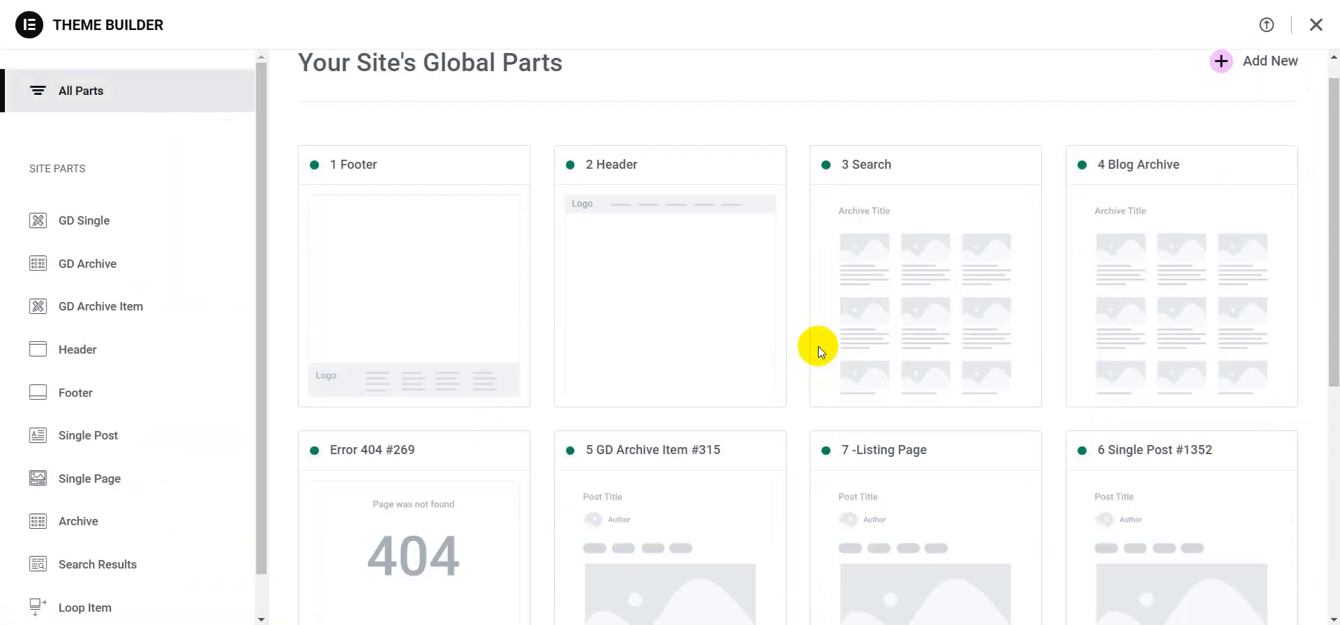
Step: Open the details of the 5 GD Archive Item #315 template in the Theme Builder
{"action": "mouse_move", "coordinate": [877, 353]}
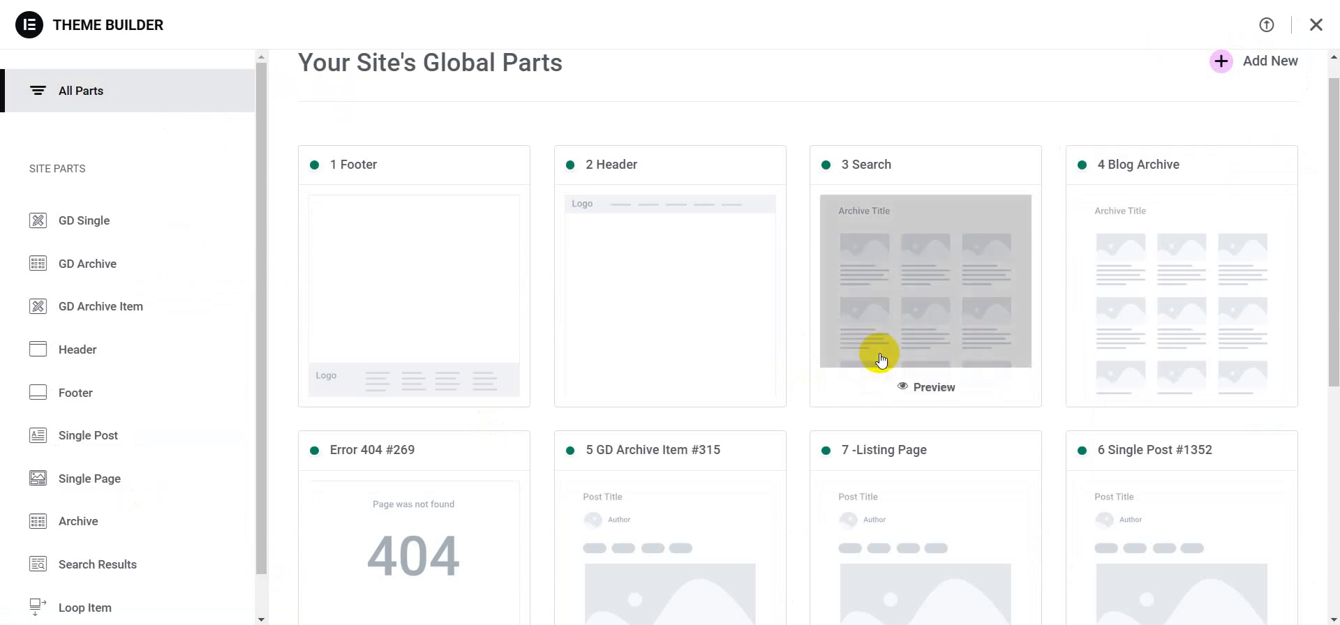
{"action": "scroll", "coordinate": [881, 359], "scroll_direction": "down", "scroll_amount": 1}
{"action": "scroll", "coordinate": [933, 350], "scroll_direction": "down", "scroll_amount": 5}
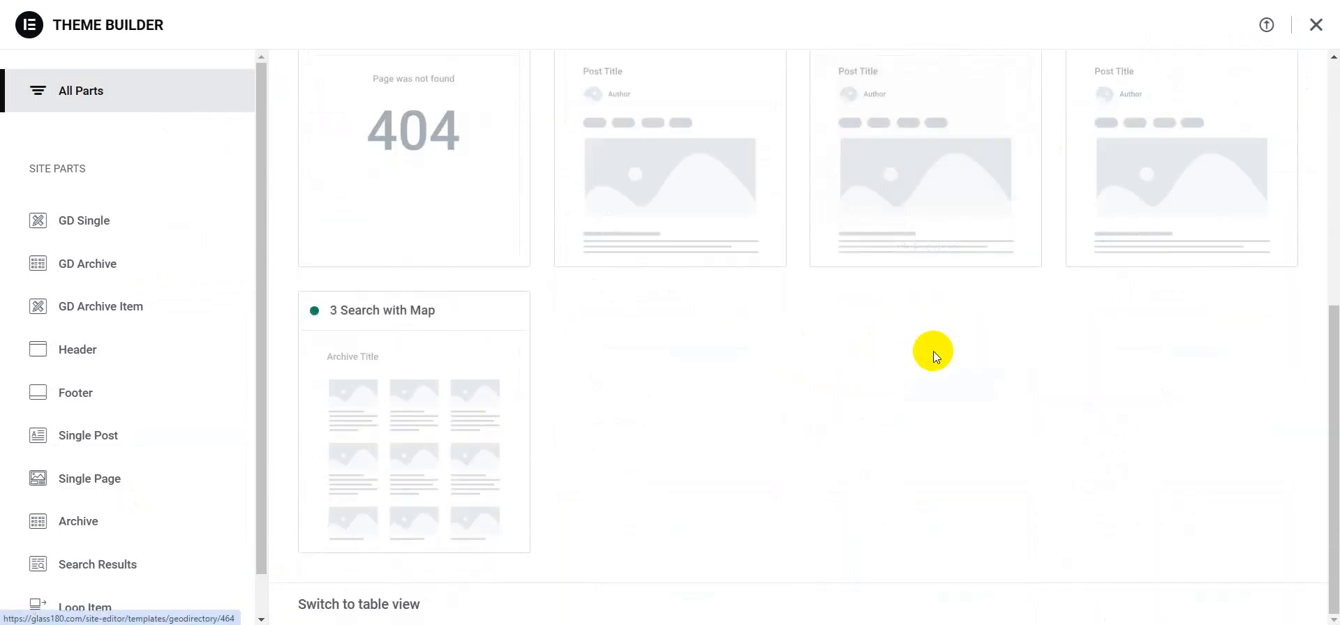
{"action": "scroll", "coordinate": [877, 307], "scroll_direction": "up", "scroll_amount": 1}
{"action": "mouse_move", "coordinate": [998, 308]}
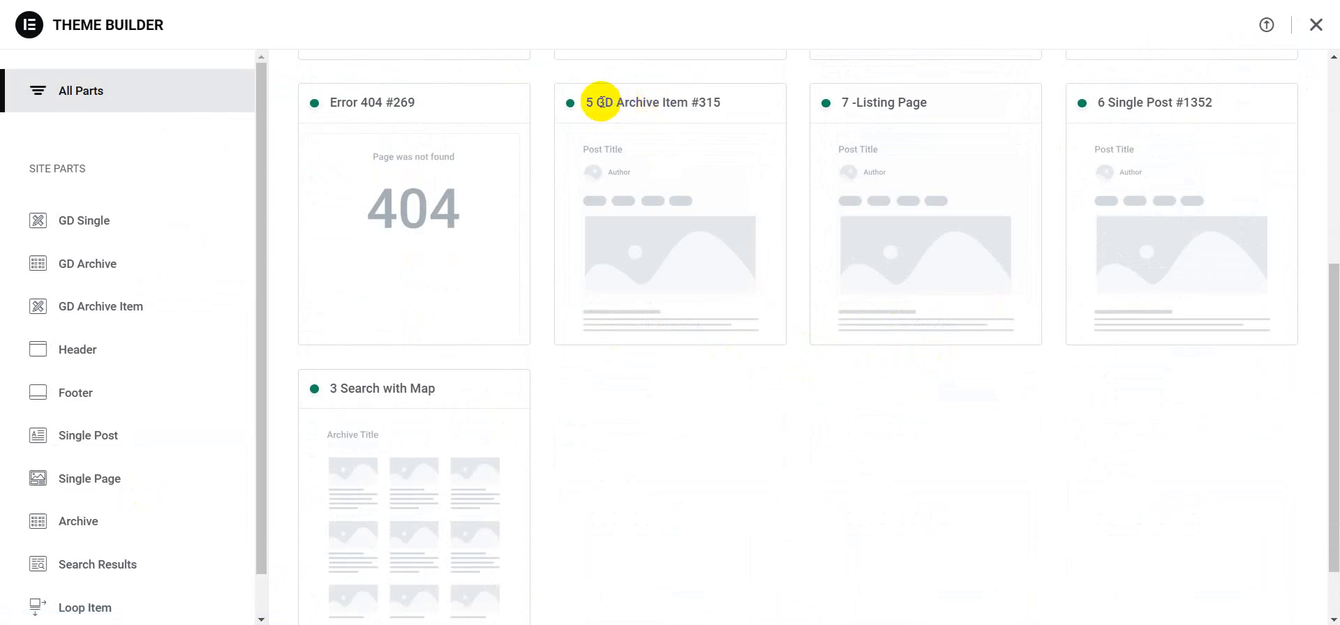
{"action": "left_click", "coordinate": [694, 208]}
{"action": "scroll", "coordinate": [694, 209], "scroll_direction": "down", "scroll_amount": 1}
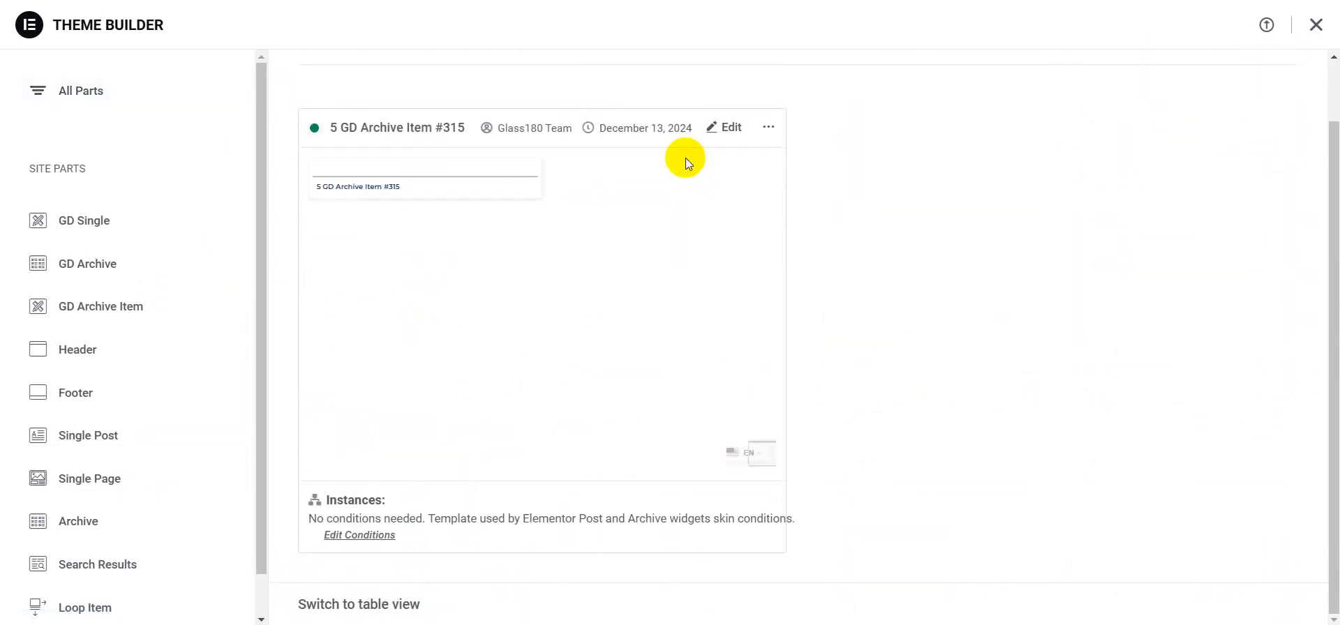
Step: Open the 5 GD Archive Item #315 template for editing in Elementor
{"action": "left_click", "coordinate": [725, 129]}
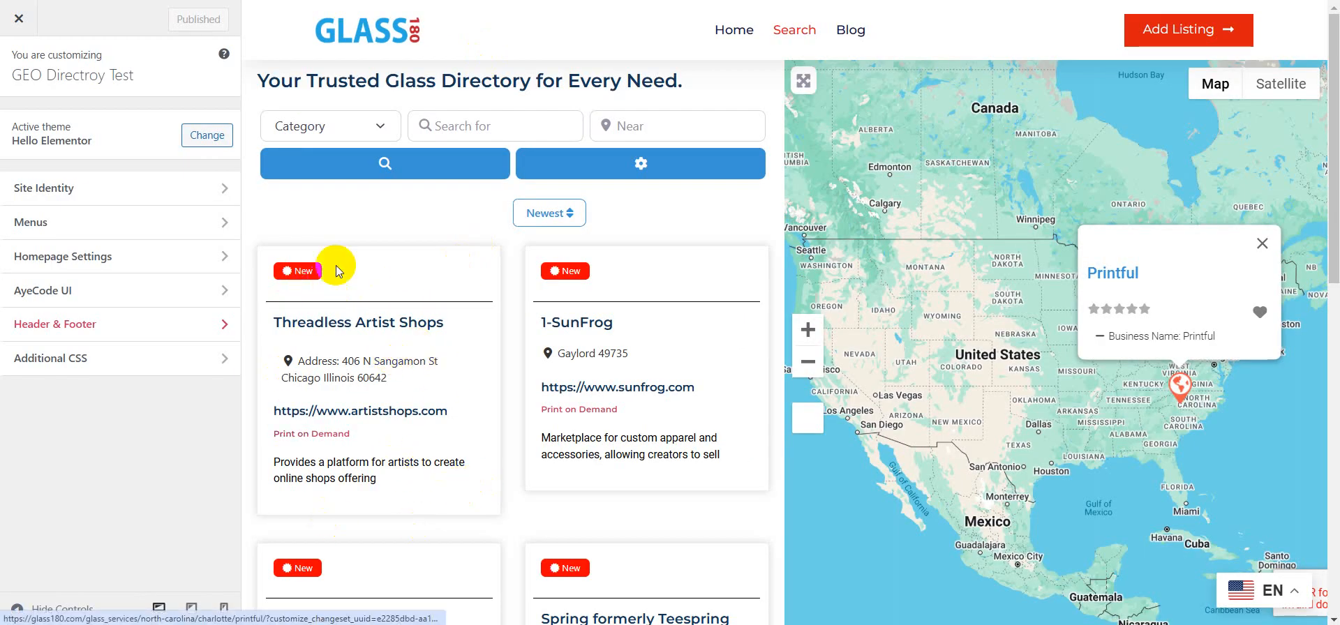
{"action": "left_click", "coordinate": [724, 33]}
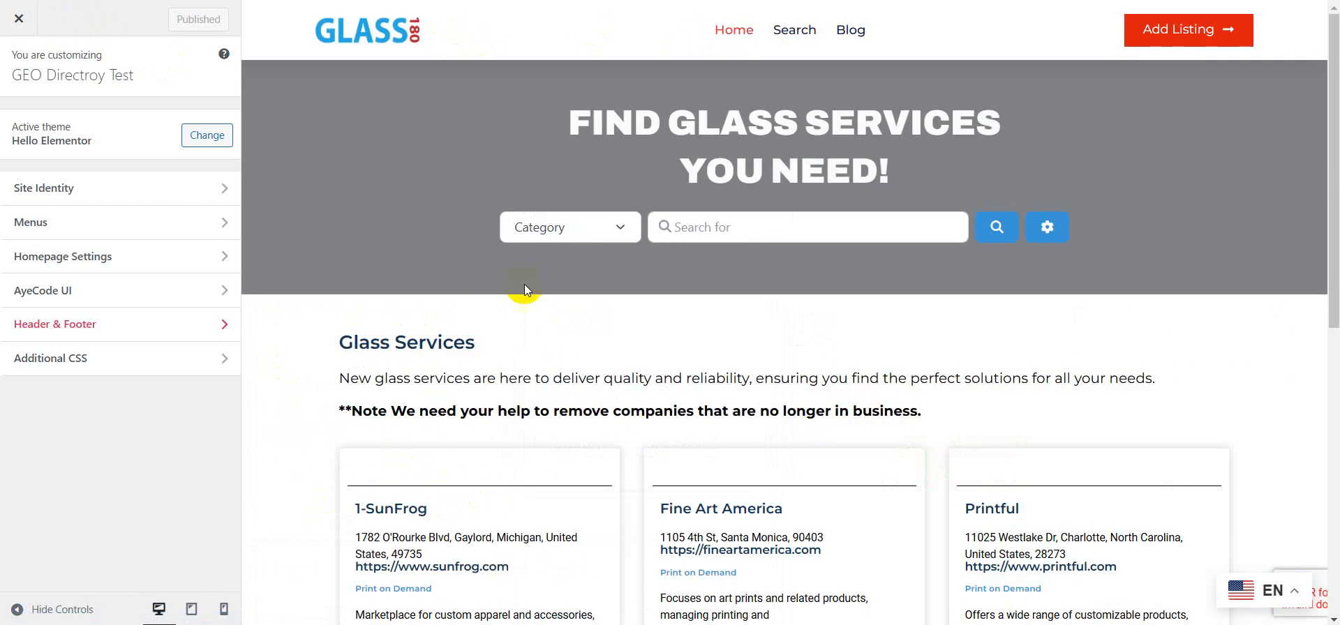
{"action": "scroll", "coordinate": [525, 283], "scroll_direction": "down", "scroll_amount": 2}
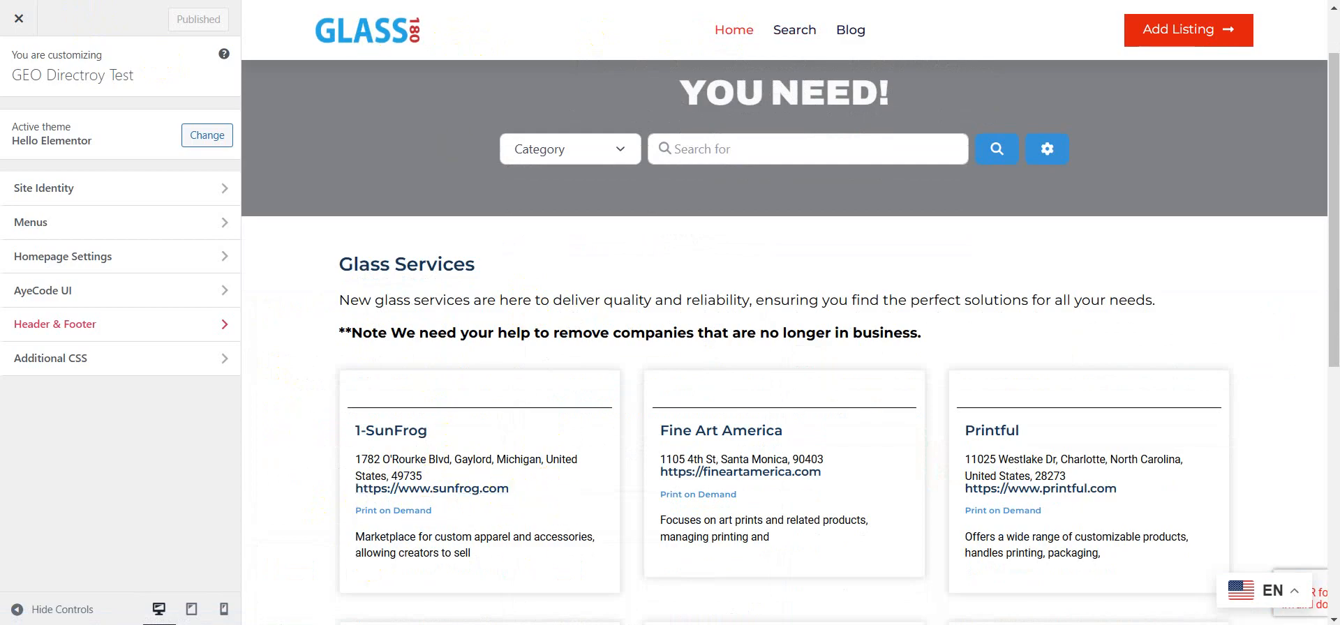
{"action": "left_click", "coordinate": [69, 0]}
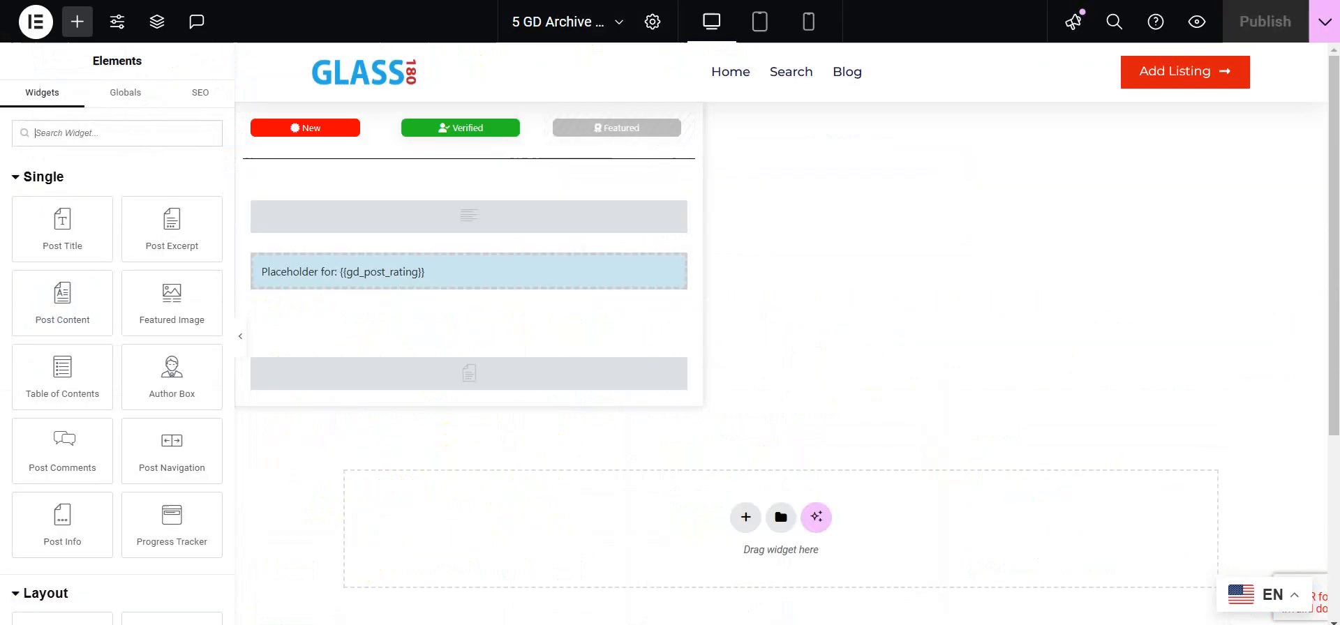
Step: Add a GD > Post Address widget below the address field text widget in the archive item template
{"action": "left_click", "coordinate": [415, 225]}
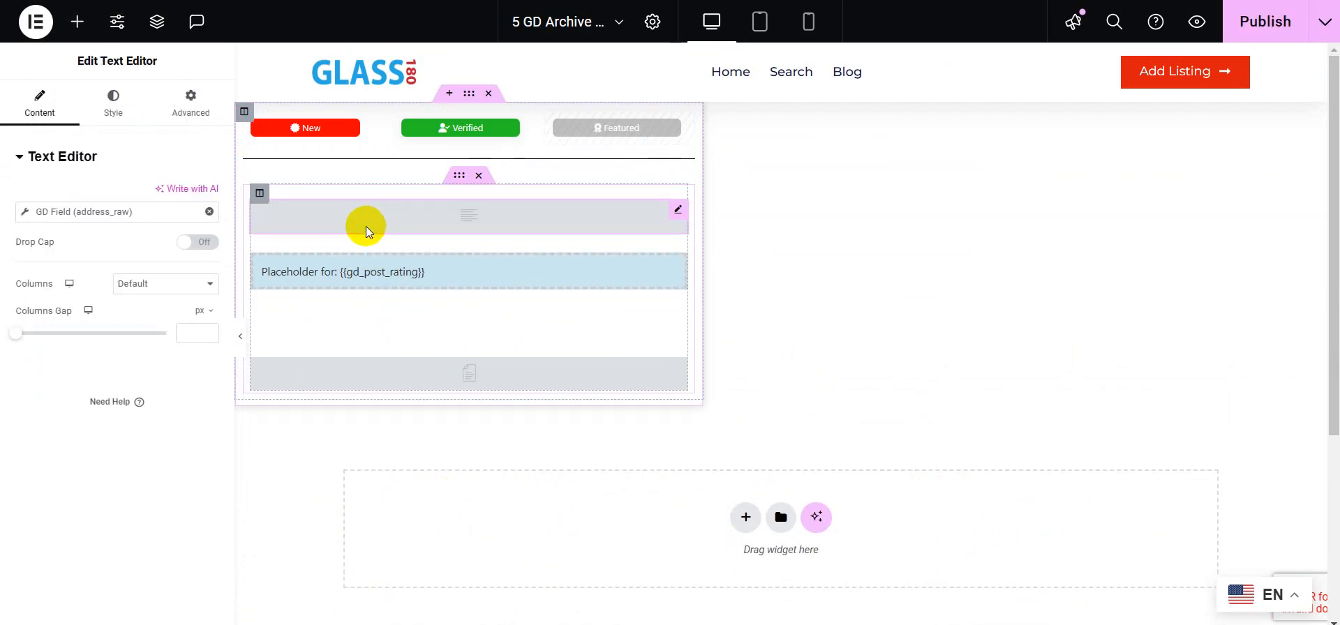
{"action": "left_click", "coordinate": [79, 24]}
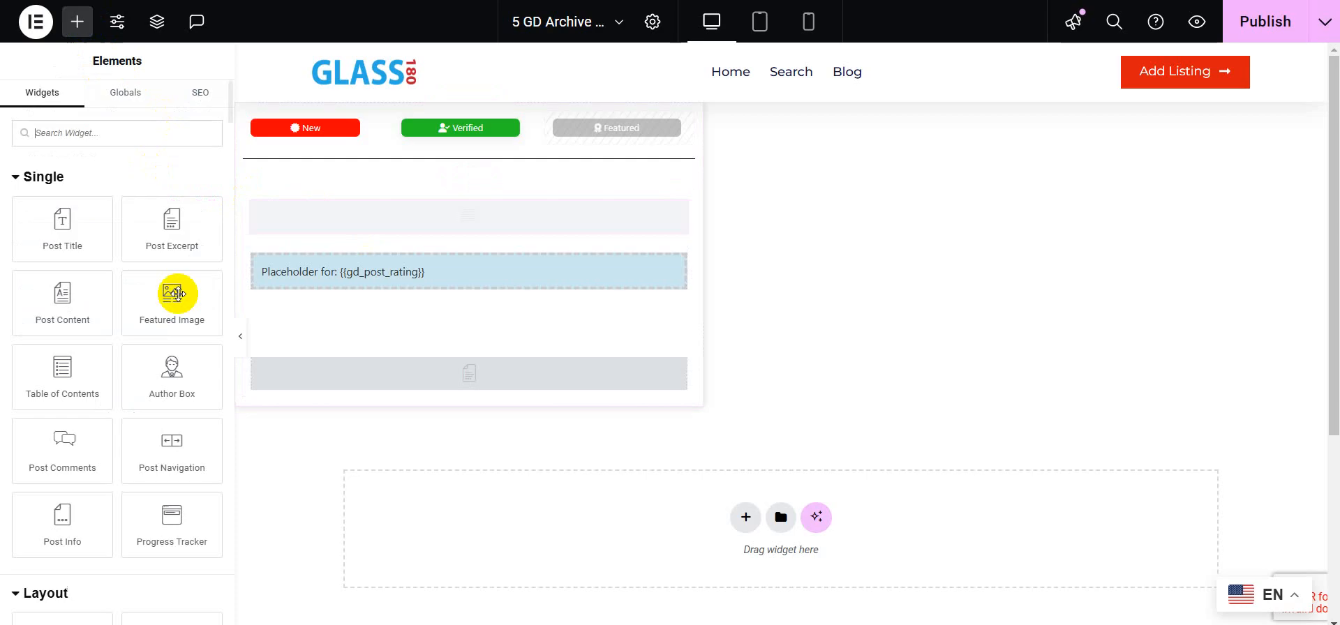
{"action": "scroll", "coordinate": [139, 282], "scroll_direction": "down", "scroll_amount": 6}
{"action": "scroll", "coordinate": [137, 230], "scroll_direction": "up", "scroll_amount": 2}
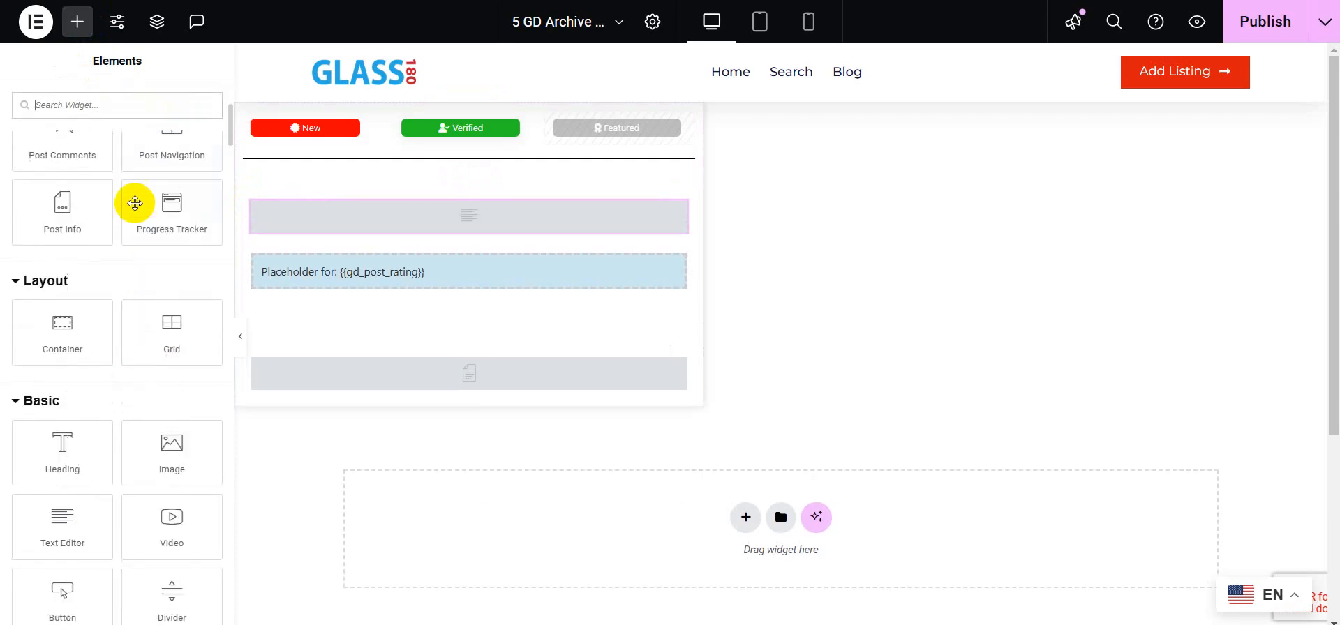
{"action": "scroll", "coordinate": [147, 186], "scroll_direction": "down", "scroll_amount": 15}
{"action": "scroll", "coordinate": [149, 188], "scroll_direction": "down", "scroll_amount": 10}
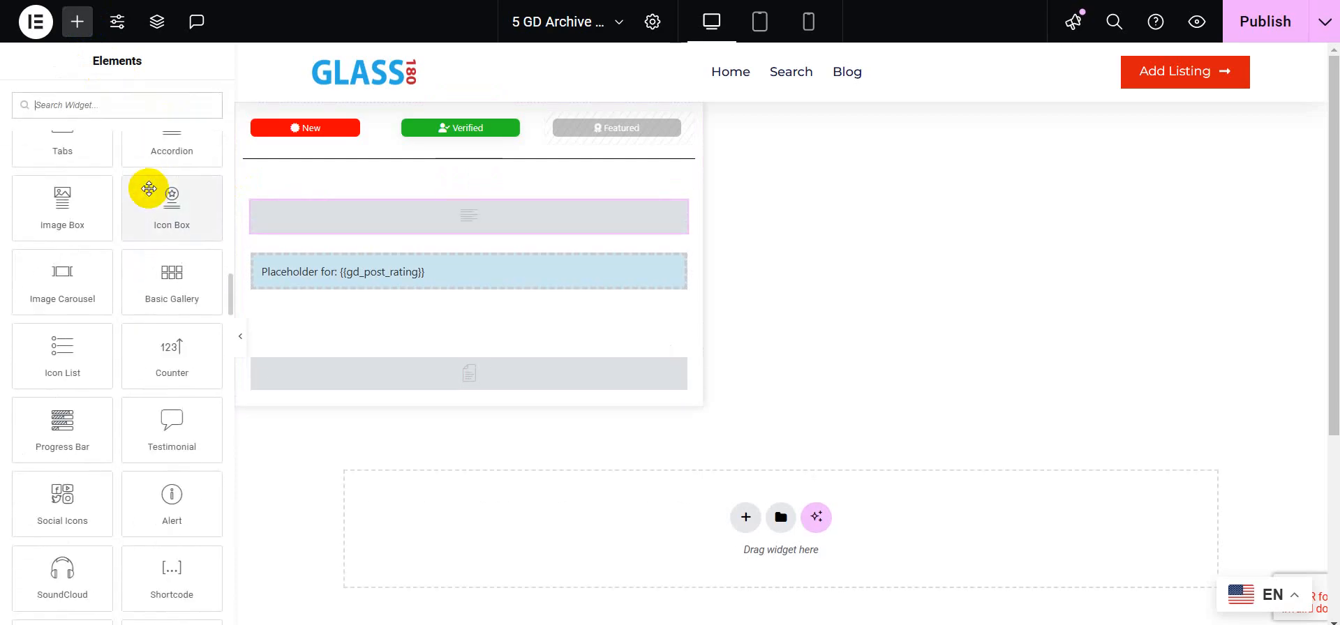
{"action": "scroll", "coordinate": [149, 188], "scroll_direction": "down", "scroll_amount": 5}
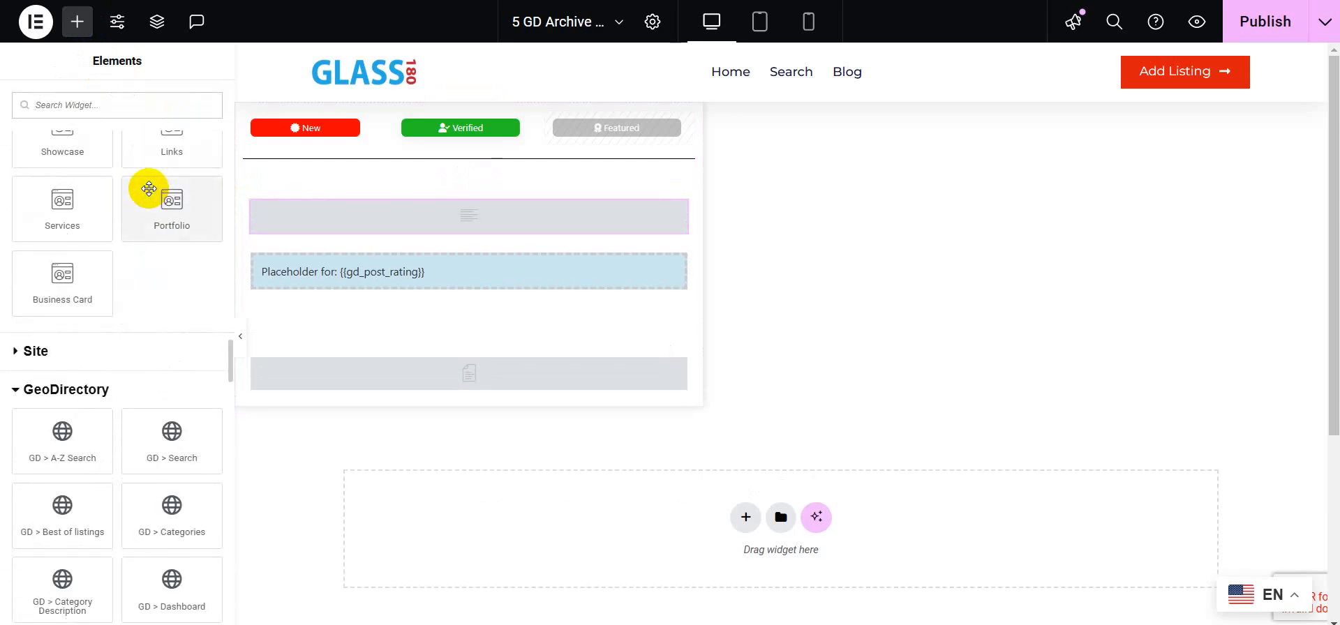
{"action": "scroll", "coordinate": [144, 209], "scroll_direction": "down", "scroll_amount": 5}
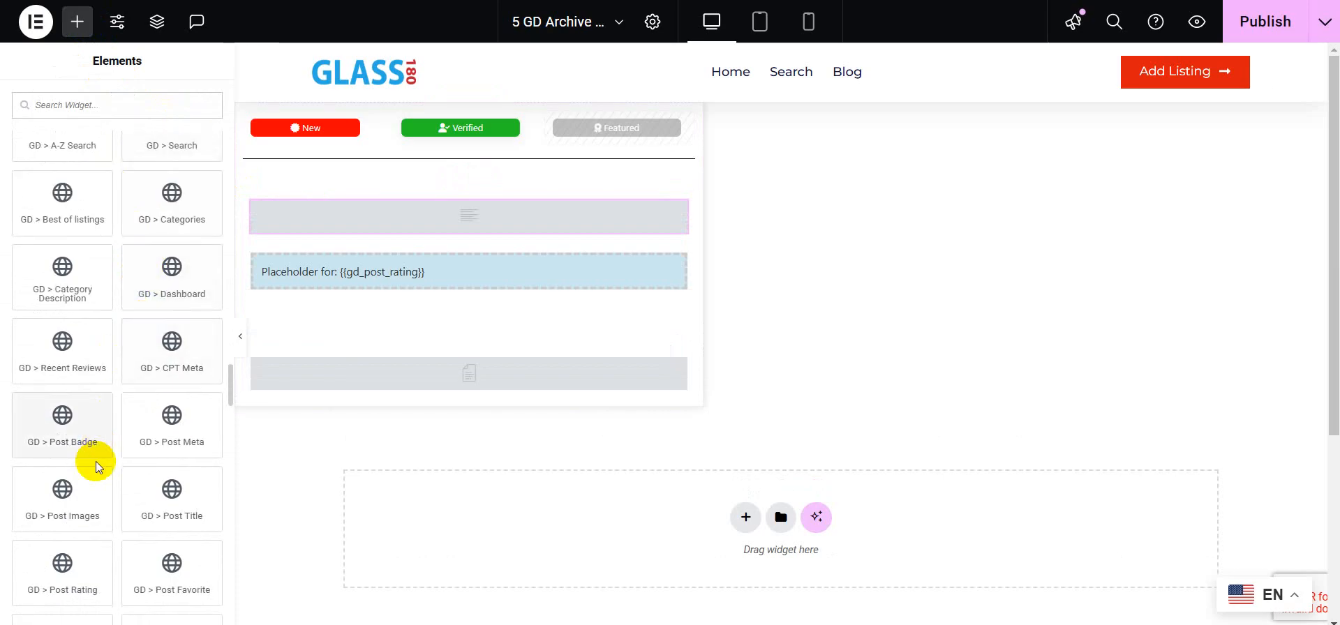
{"action": "scroll", "coordinate": [90, 490], "scroll_direction": "down", "scroll_amount": 2}
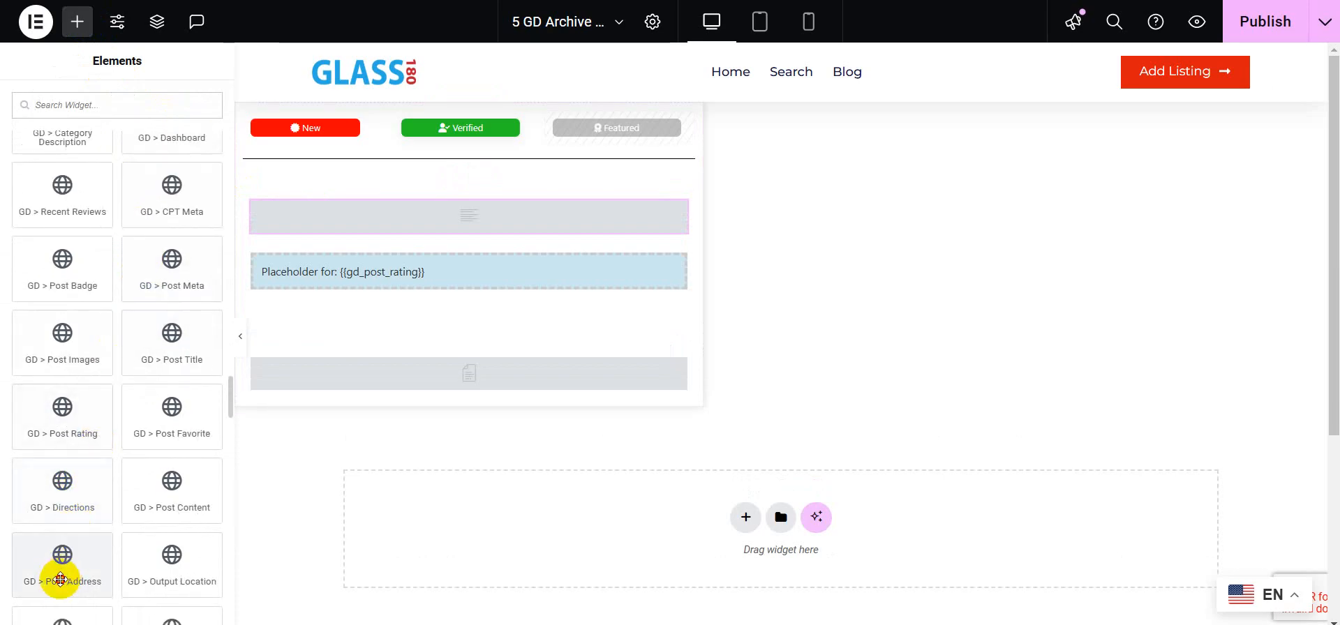
{"action": "left_click_drag", "start_coordinate": [60, 579], "coordinate": [328, 256]}
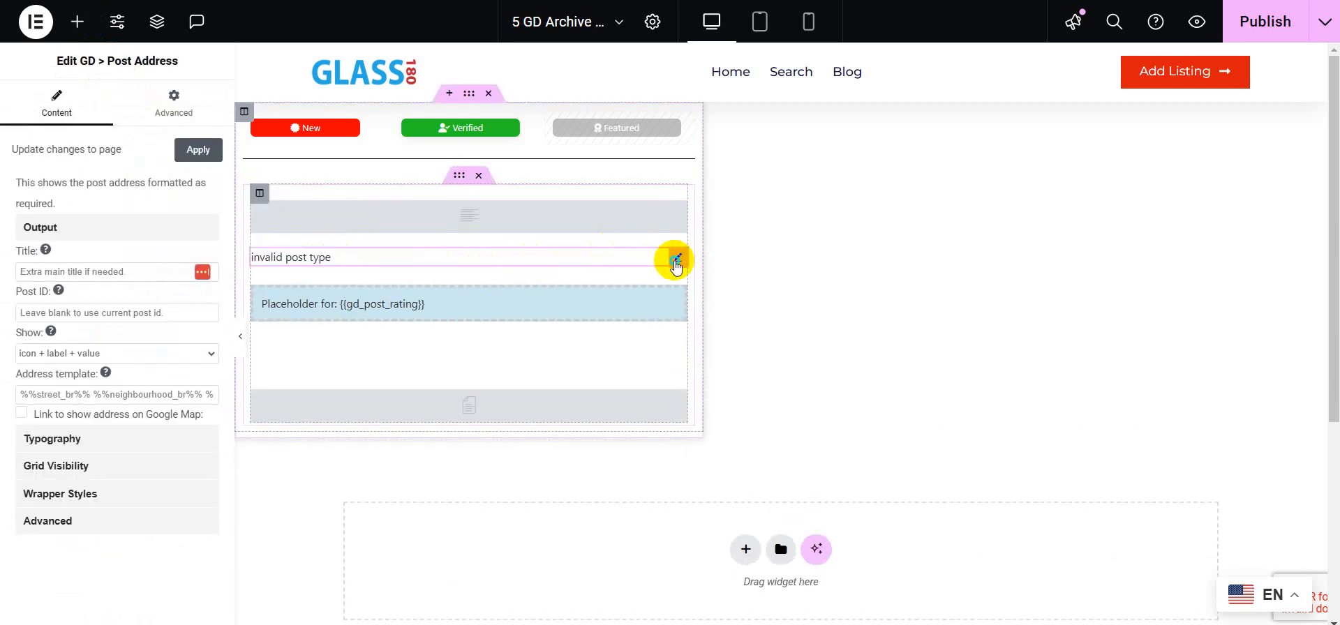
Step: Duplicate the Post Address widget and select the first copy
{"action": "right_click", "coordinate": [674, 263]}
{"action": "left_click", "coordinate": [706, 306]}
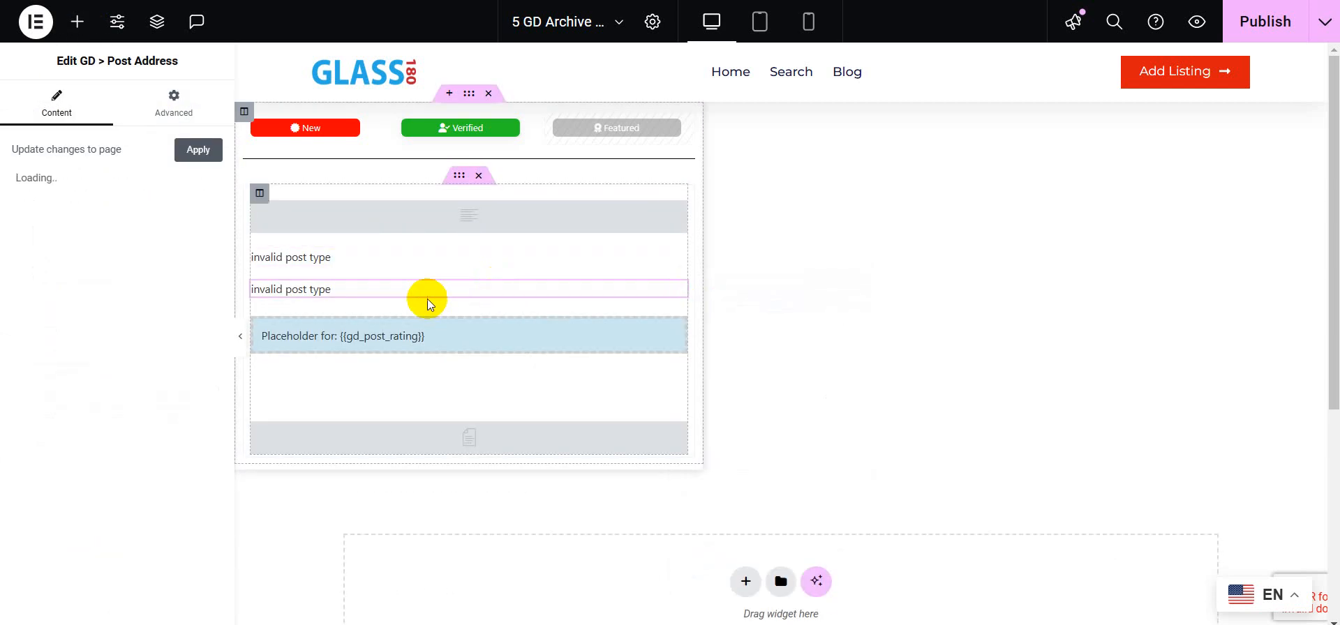
{"action": "left_click", "coordinate": [392, 261]}
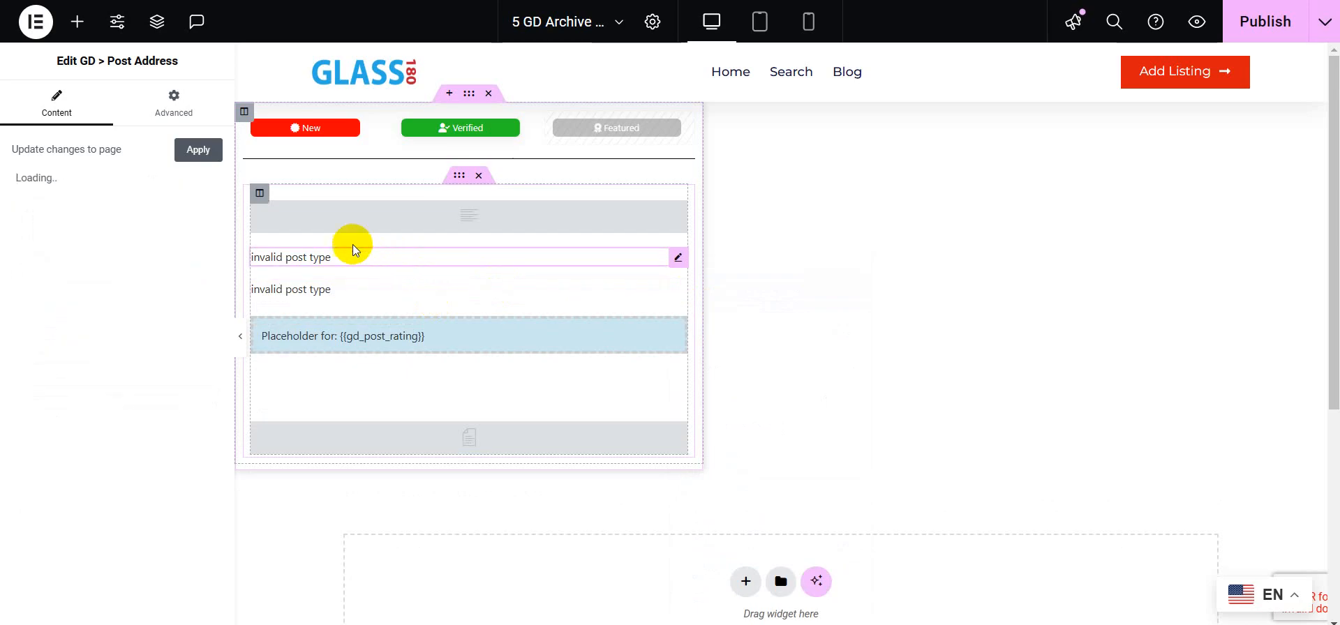
Step: Set the first Post Address widget to show icon + value
{"action": "left_click", "coordinate": [98, 356]}
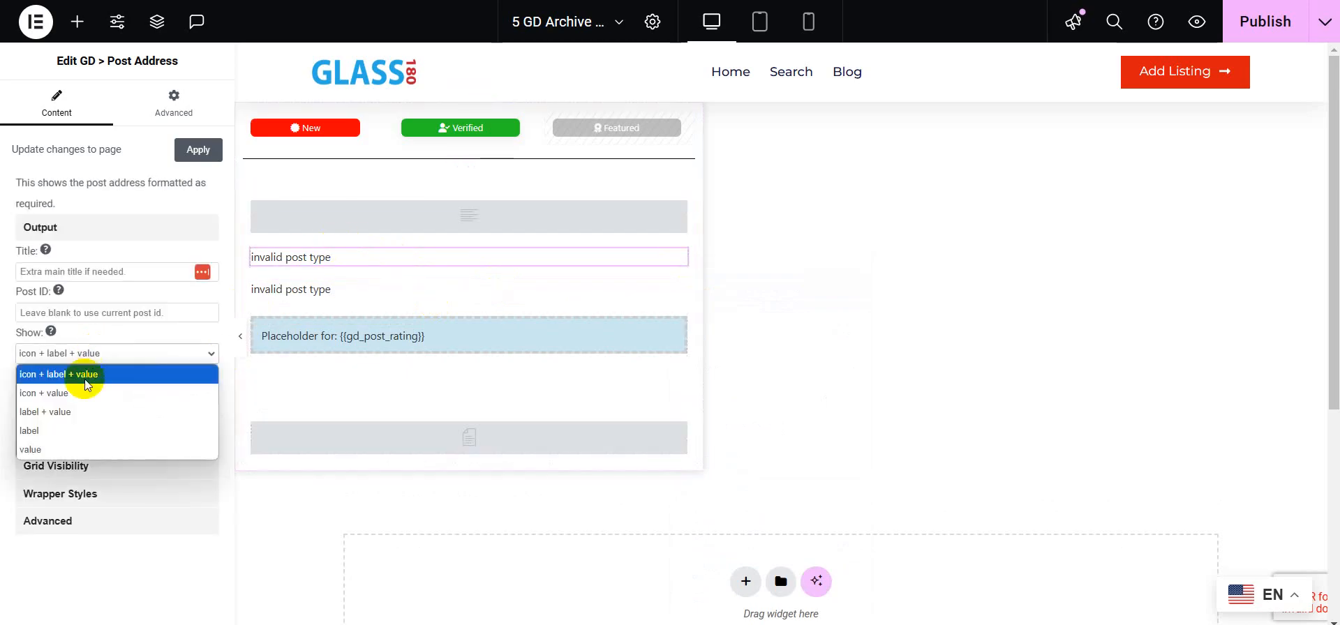
{"action": "left_click", "coordinate": [73, 397]}
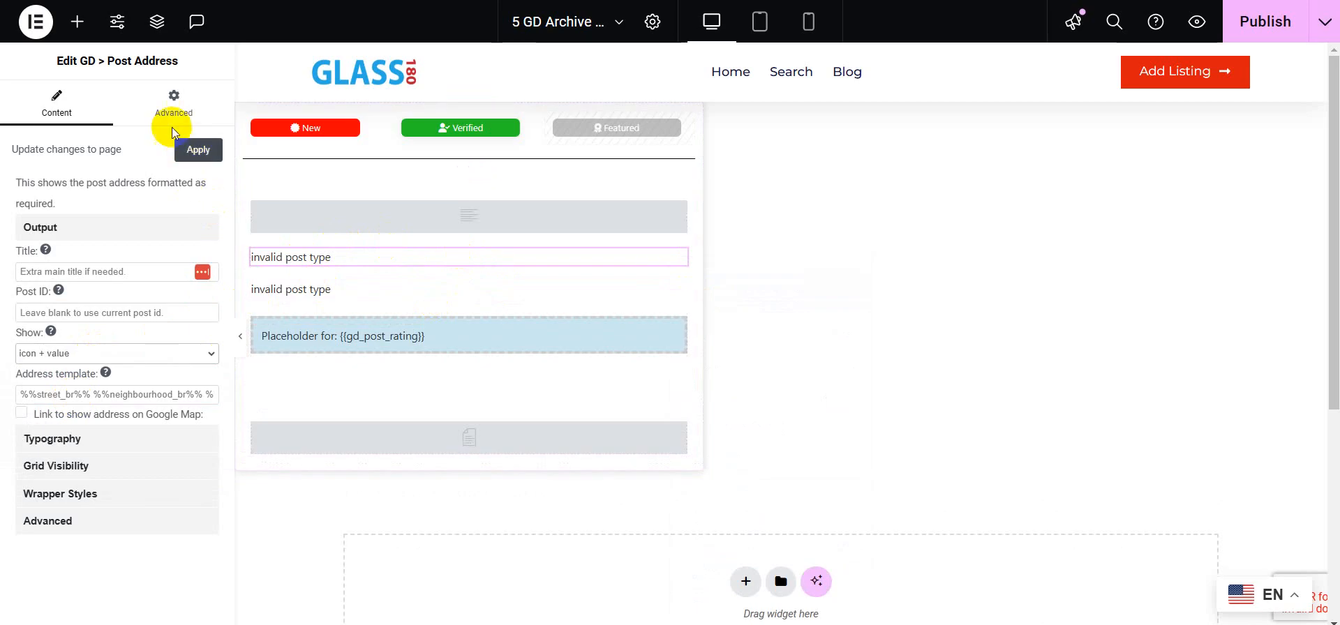
Step: Add a GD CSS Hide Condition to its CSS Classes with key hide_address and condition is not empty
{"action": "left_click", "coordinate": [171, 108]}
{"action": "scroll", "coordinate": [160, 384], "scroll_direction": "down", "scroll_amount": 7}
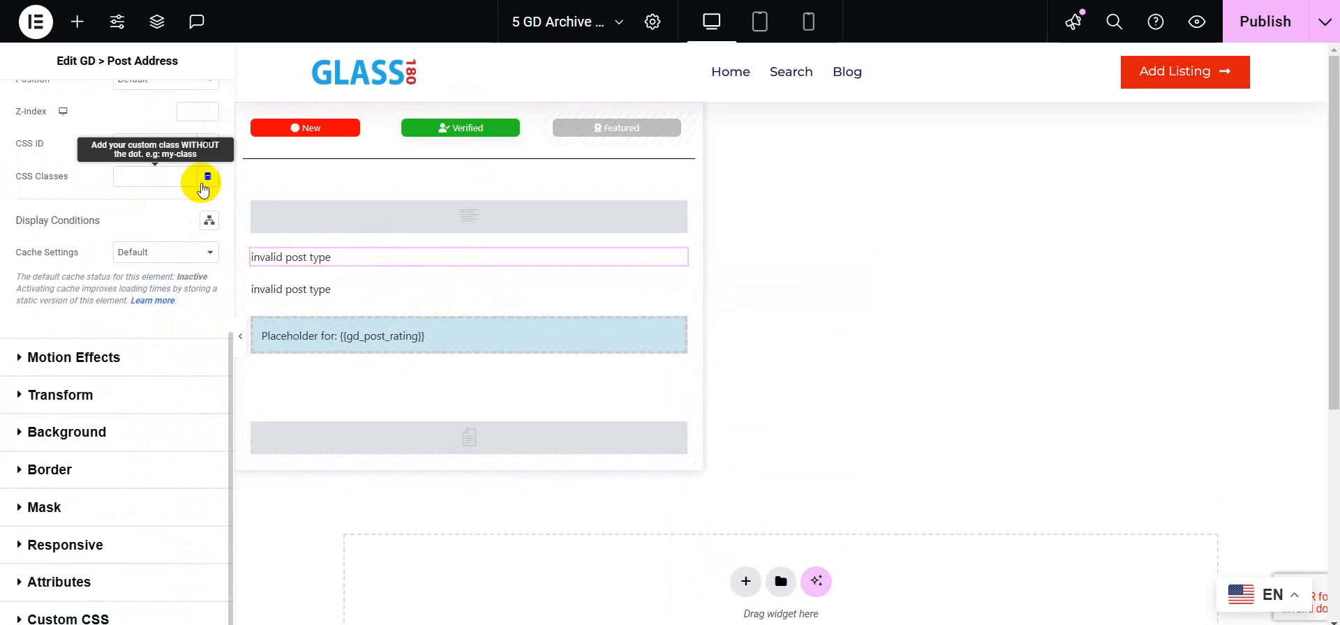
{"action": "left_click", "coordinate": [204, 183]}
{"action": "scroll", "coordinate": [134, 379], "scroll_direction": "down", "scroll_amount": 5}
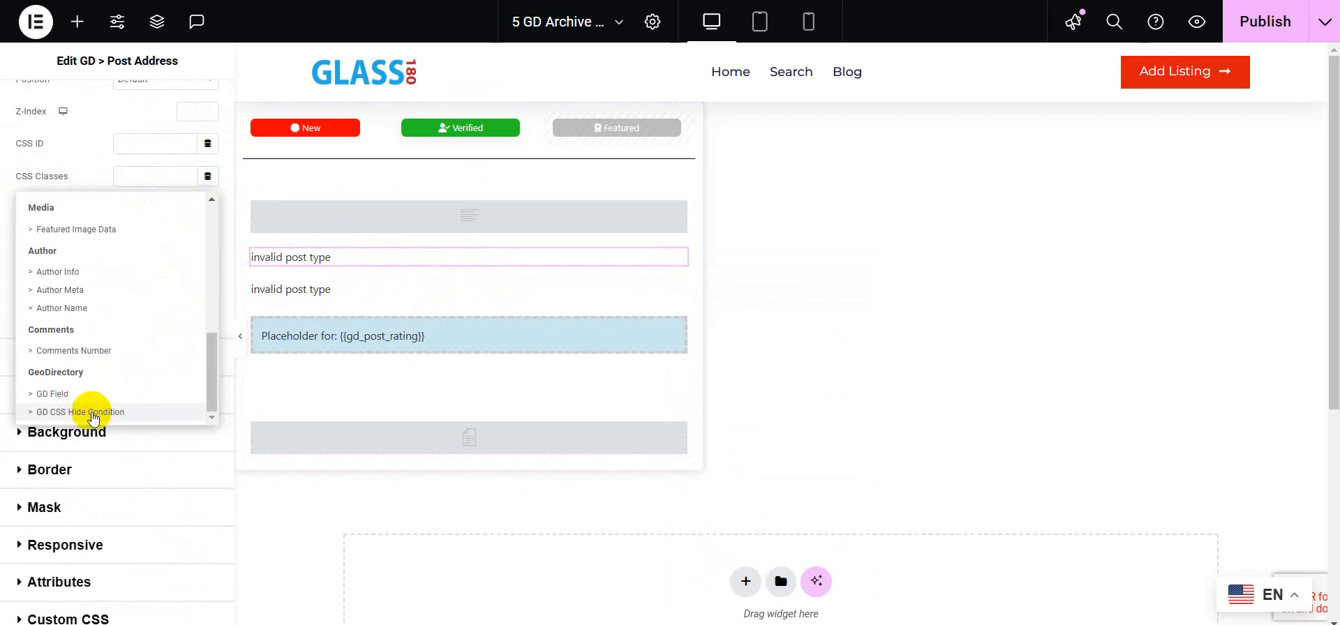
{"action": "left_click", "coordinate": [91, 412]}
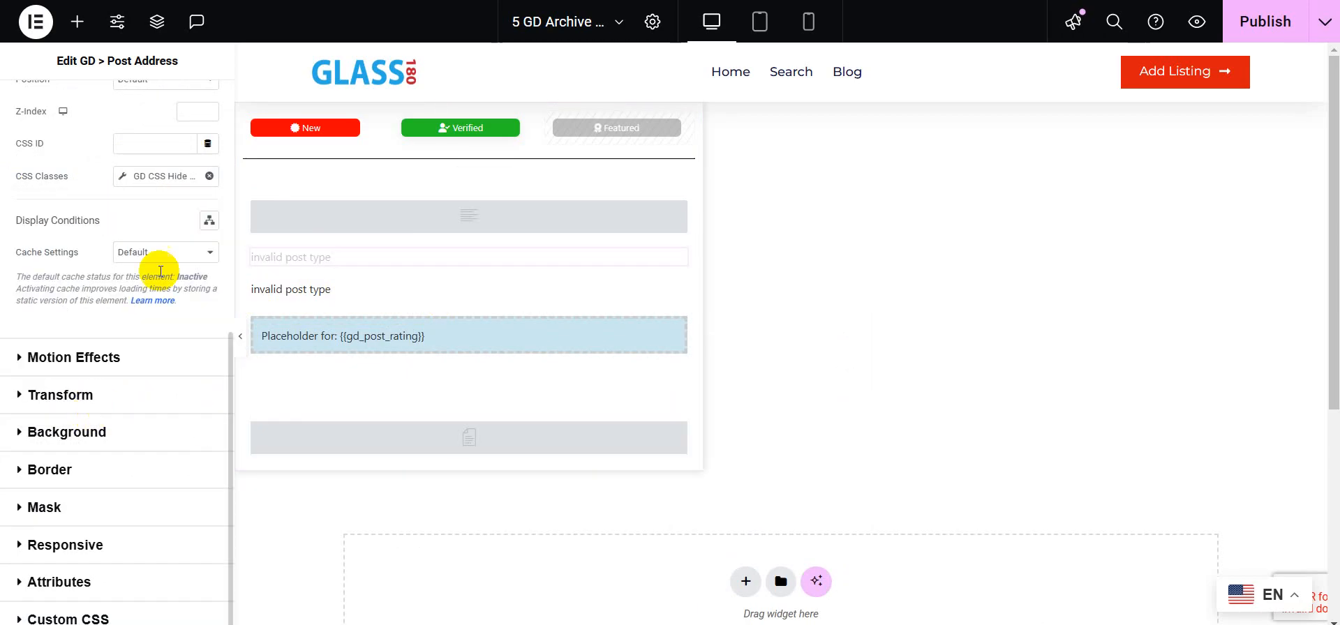
{"action": "left_click", "coordinate": [129, 183]}
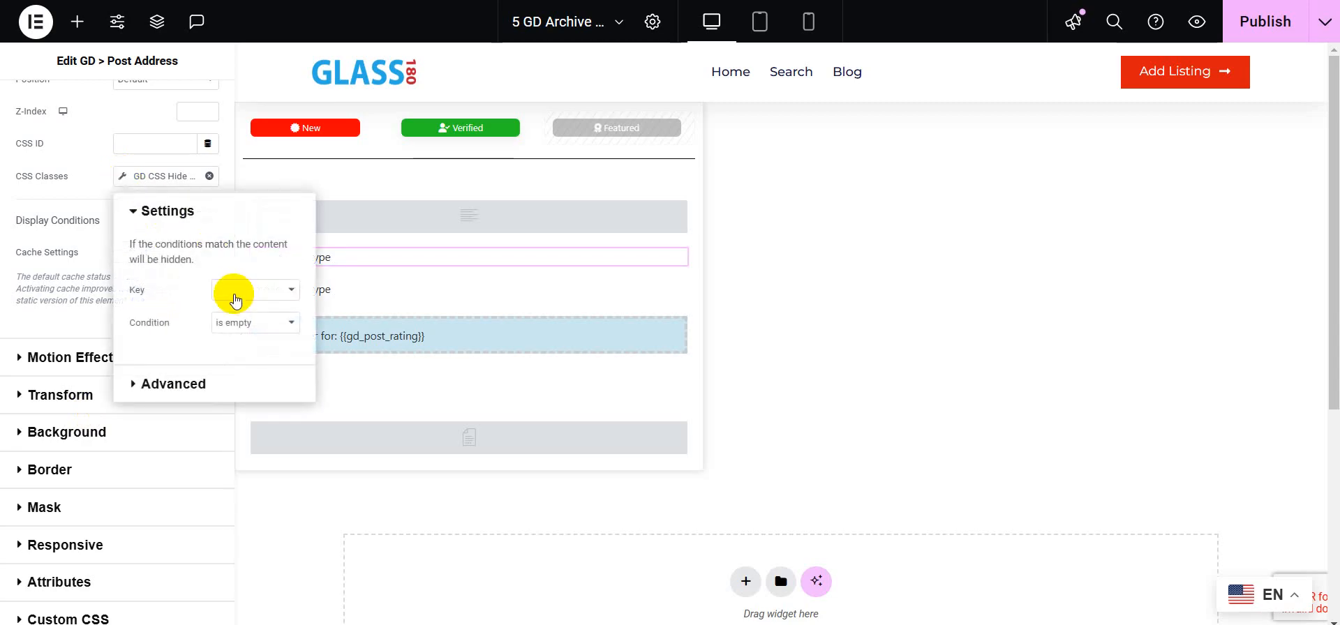
{"action": "left_click", "coordinate": [235, 299]}
{"action": "scroll", "coordinate": [284, 128], "scroll_direction": "down", "scroll_amount": 1}
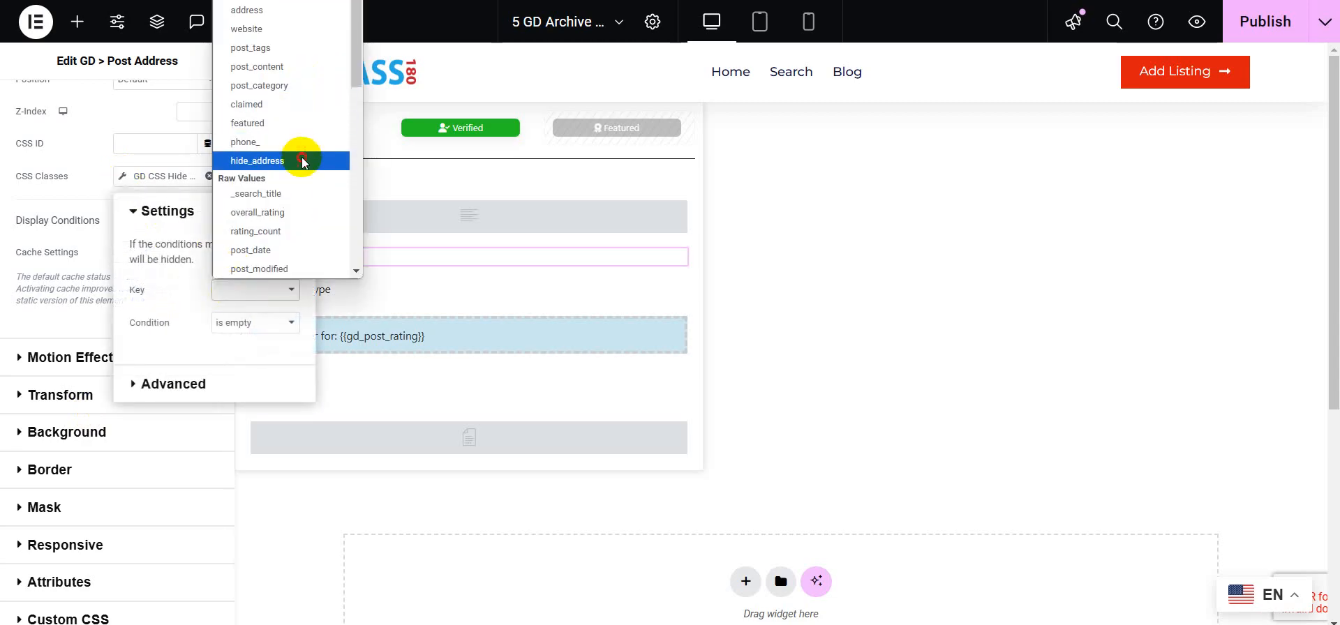
{"action": "left_click", "coordinate": [302, 160]}
{"action": "left_click", "coordinate": [274, 325]}
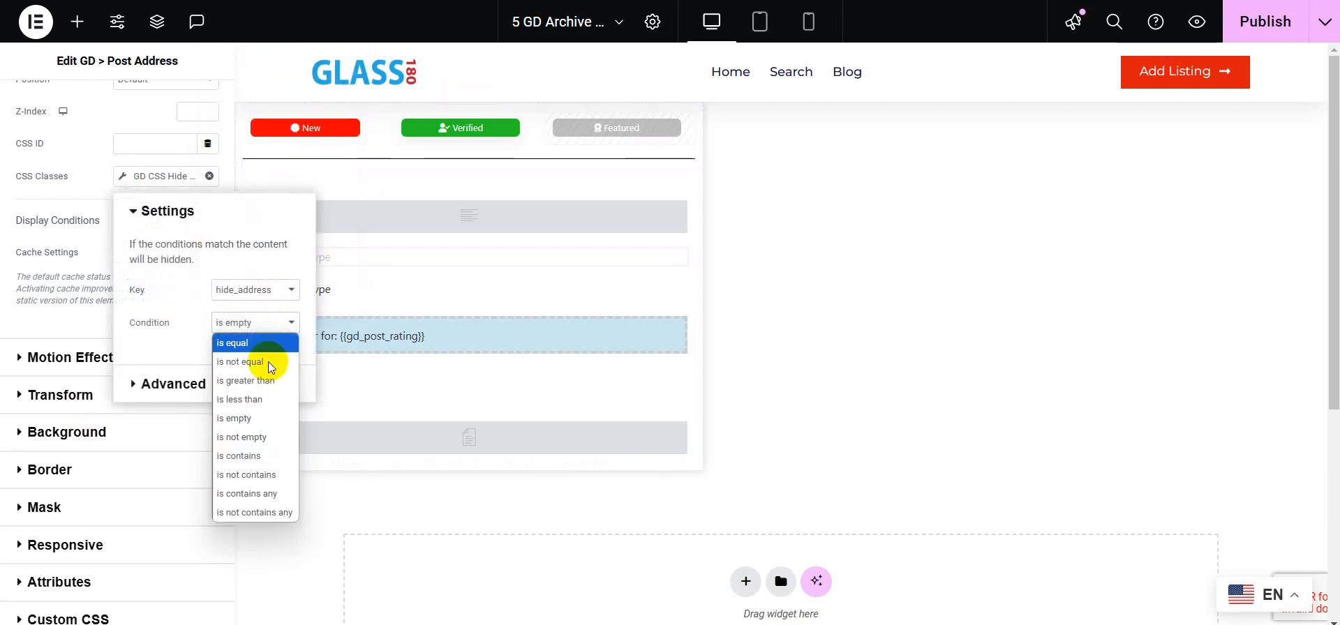
{"action": "left_click", "coordinate": [261, 437]}
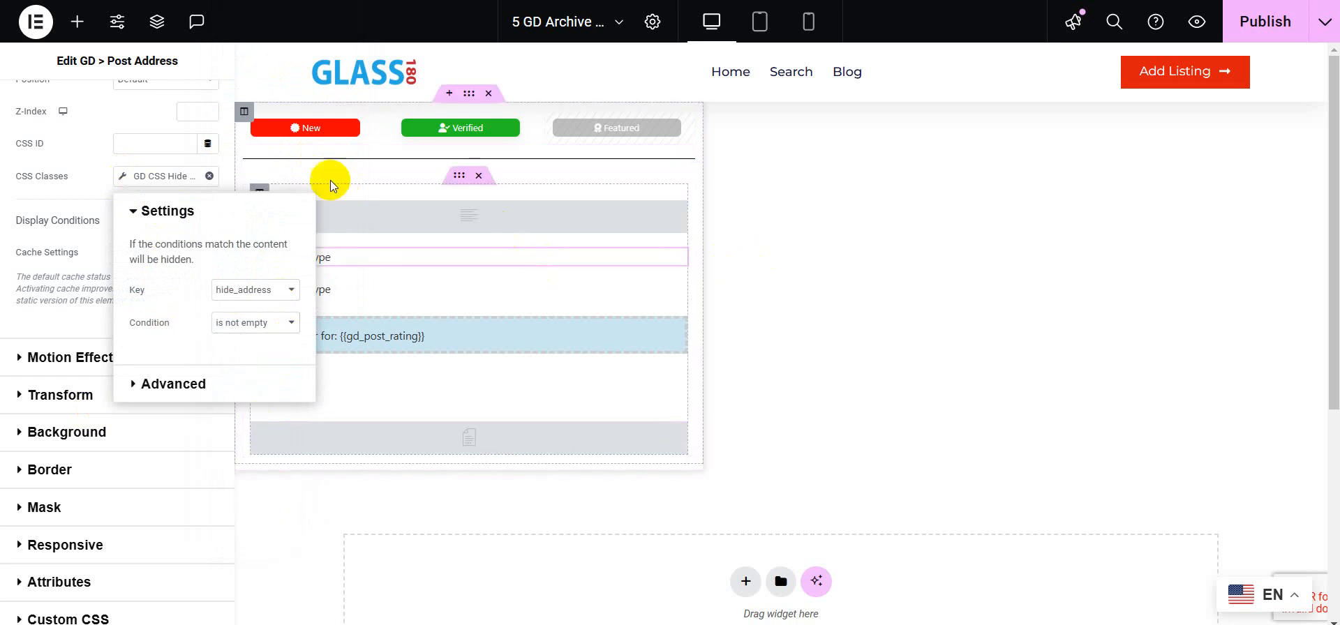
Step: Set the second Post Address widget to show icon + value with address template %%city%% %%zip%%
{"action": "left_click", "coordinate": [370, 292]}
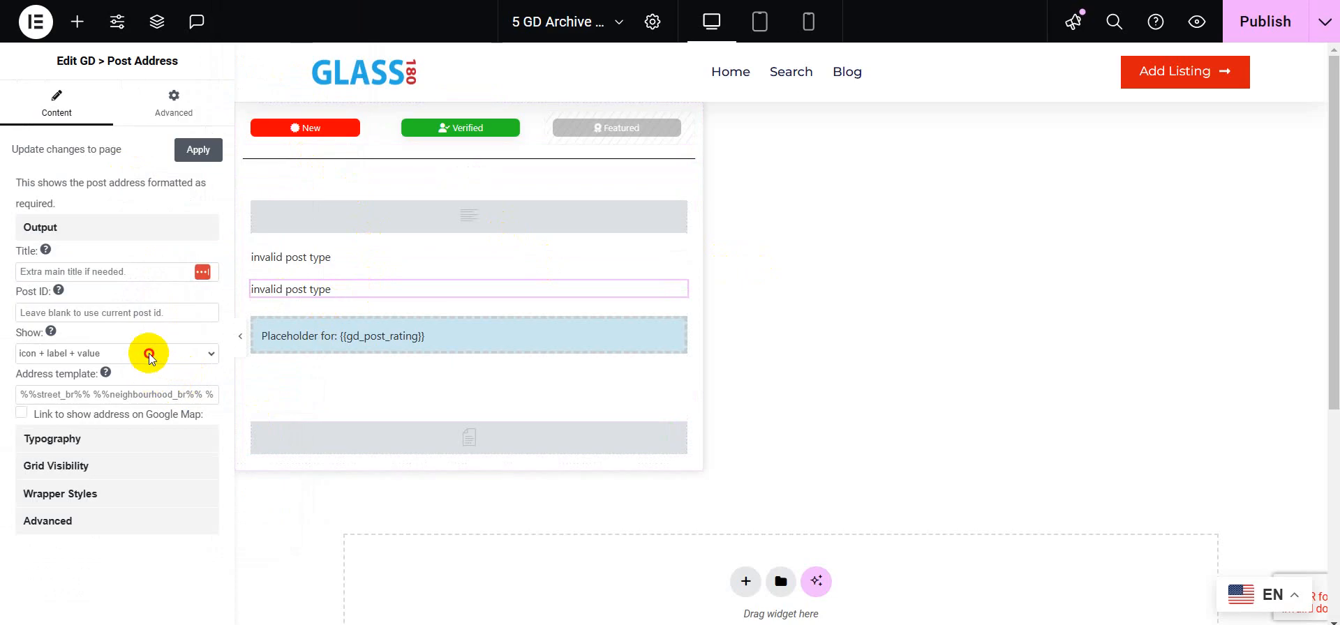
{"action": "left_click", "coordinate": [149, 353]}
{"action": "left_click", "coordinate": [131, 393]}
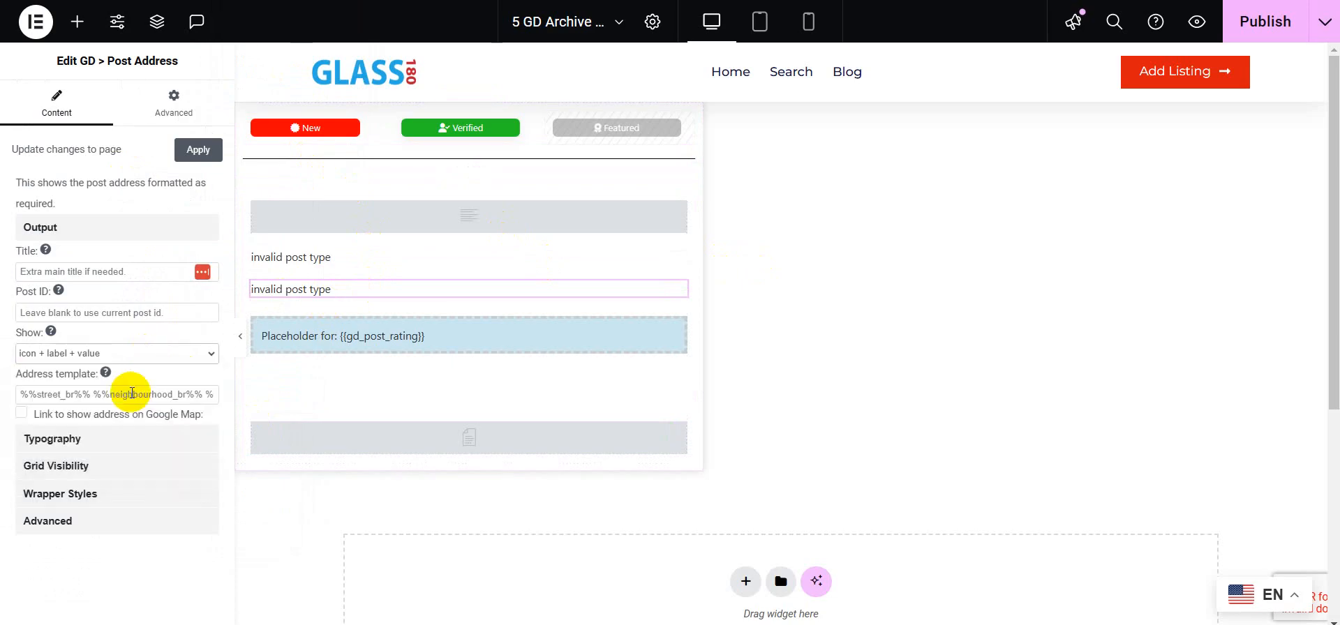
{"action": "left_click", "coordinate": [143, 393]}
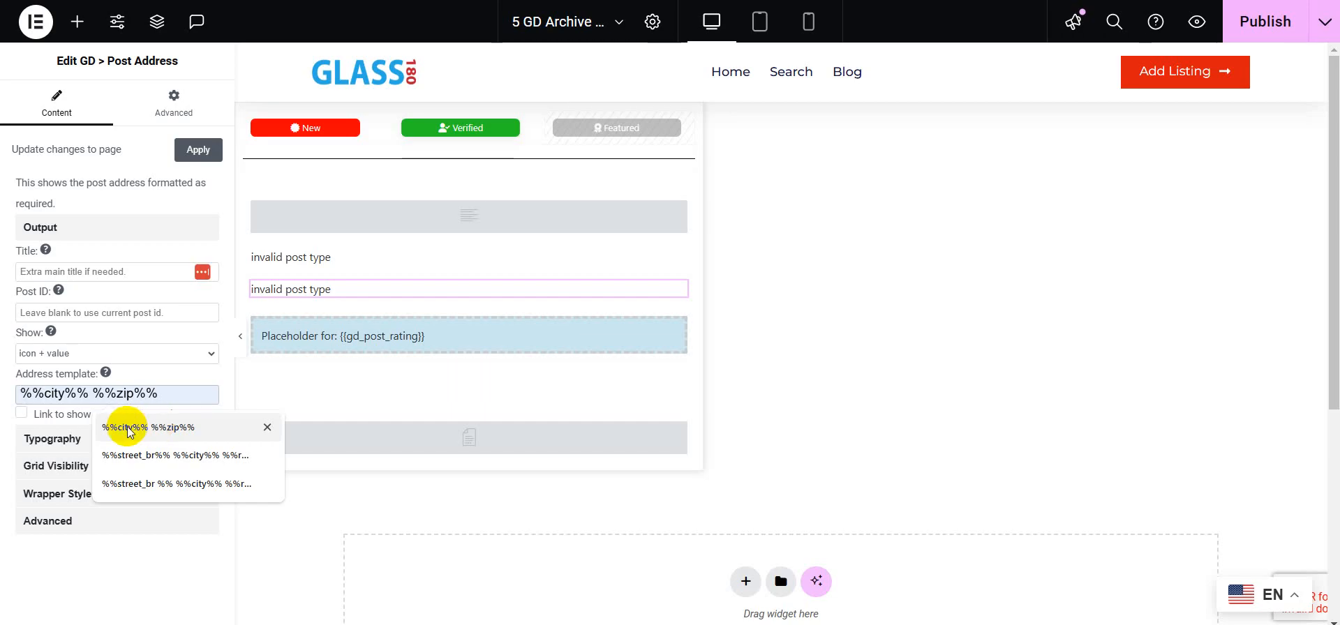
{"action": "left_click", "coordinate": [128, 428]}
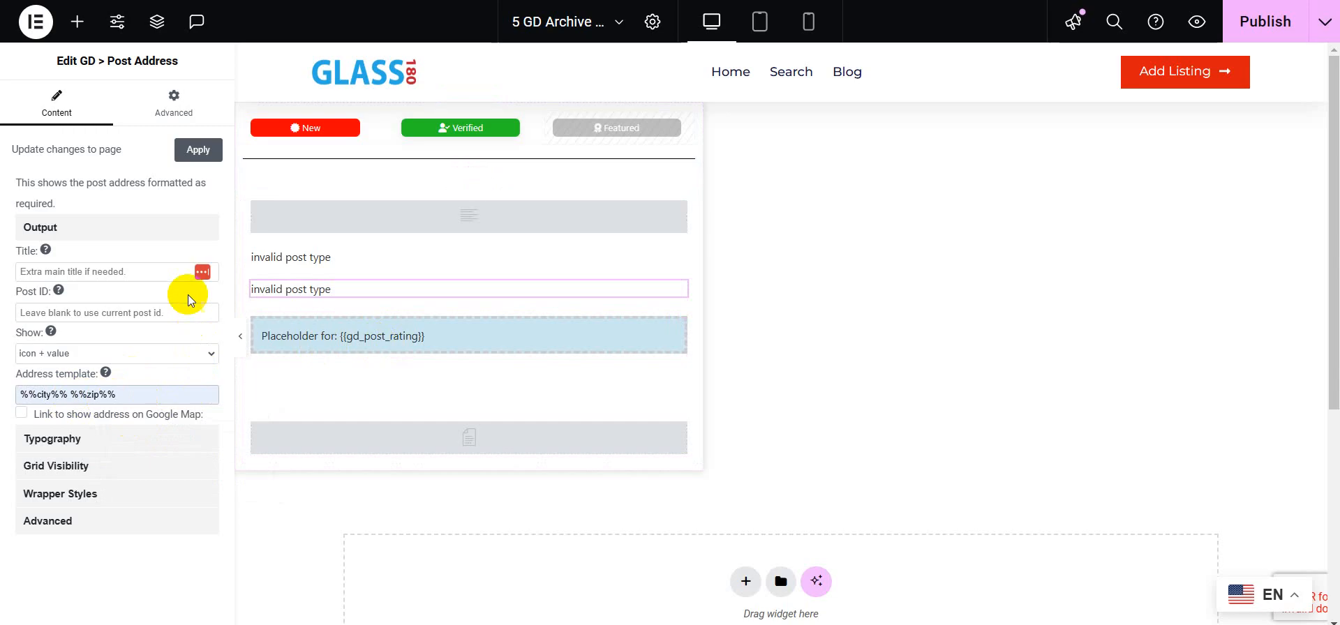
Step: Add a GD CSS Hide Condition to the second widget's CSS Classes with key hide_address and condition is empty
{"action": "left_click", "coordinate": [175, 108]}
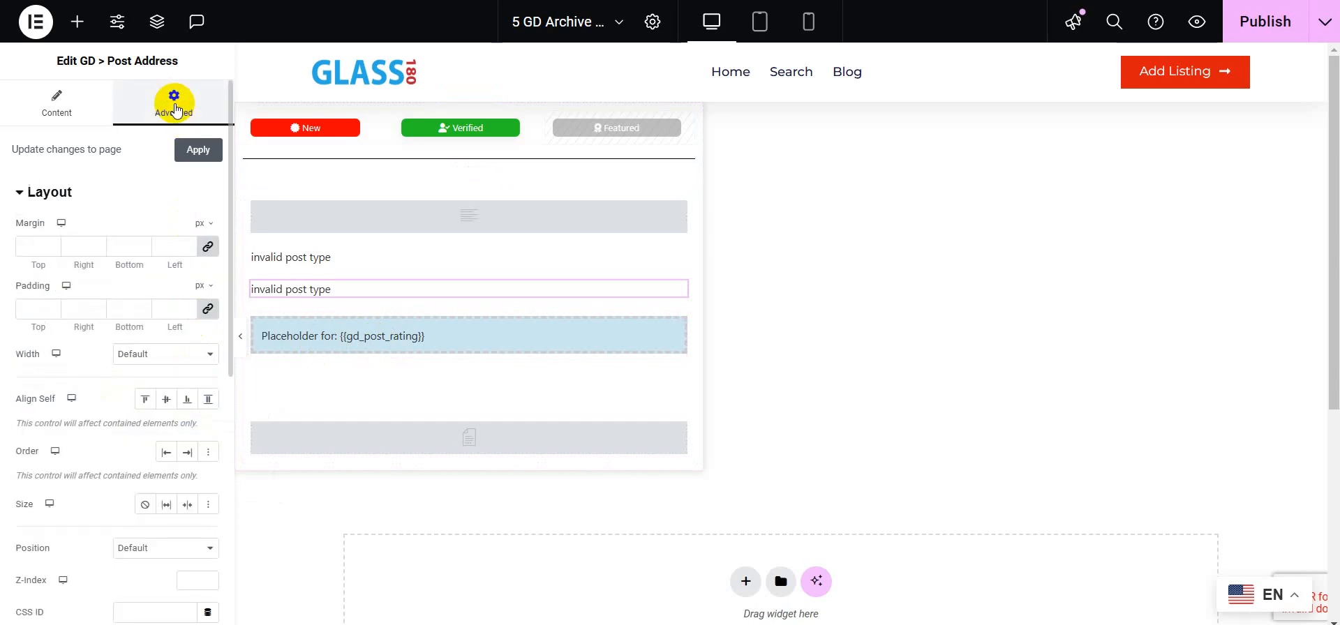
{"action": "scroll", "coordinate": [91, 471], "scroll_direction": "down", "scroll_amount": 5}
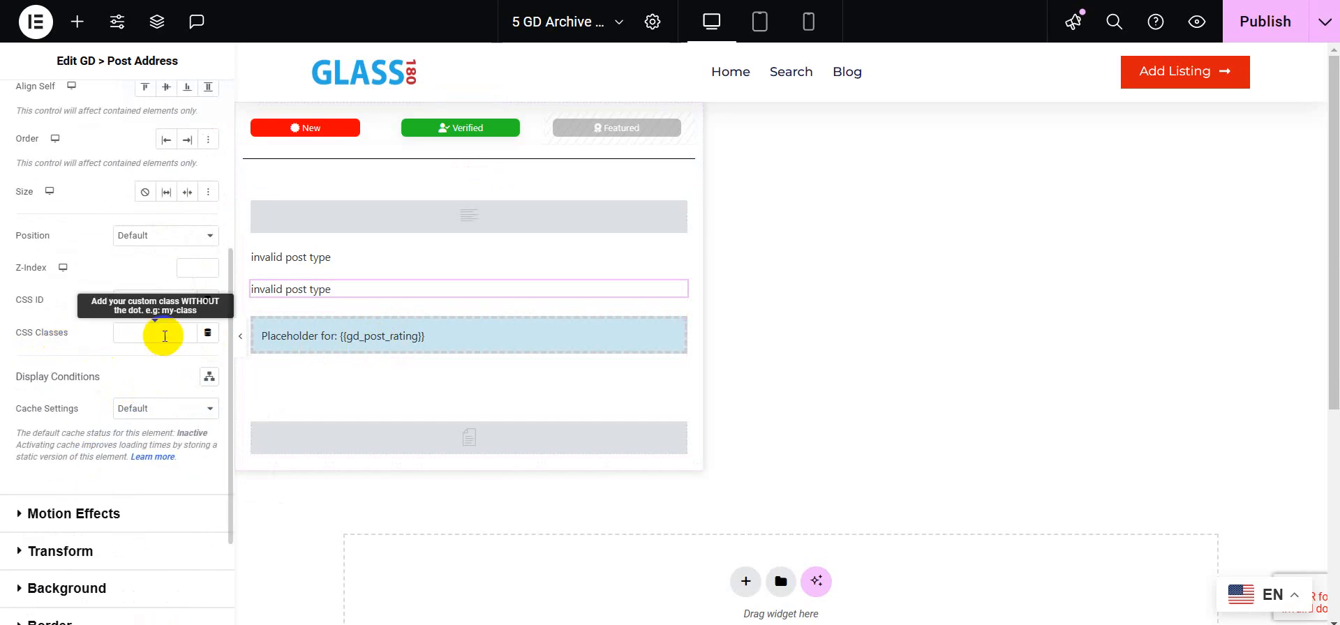
{"action": "left_click", "coordinate": [207, 333]}
{"action": "scroll", "coordinate": [105, 470], "scroll_direction": "down", "scroll_amount": 5}
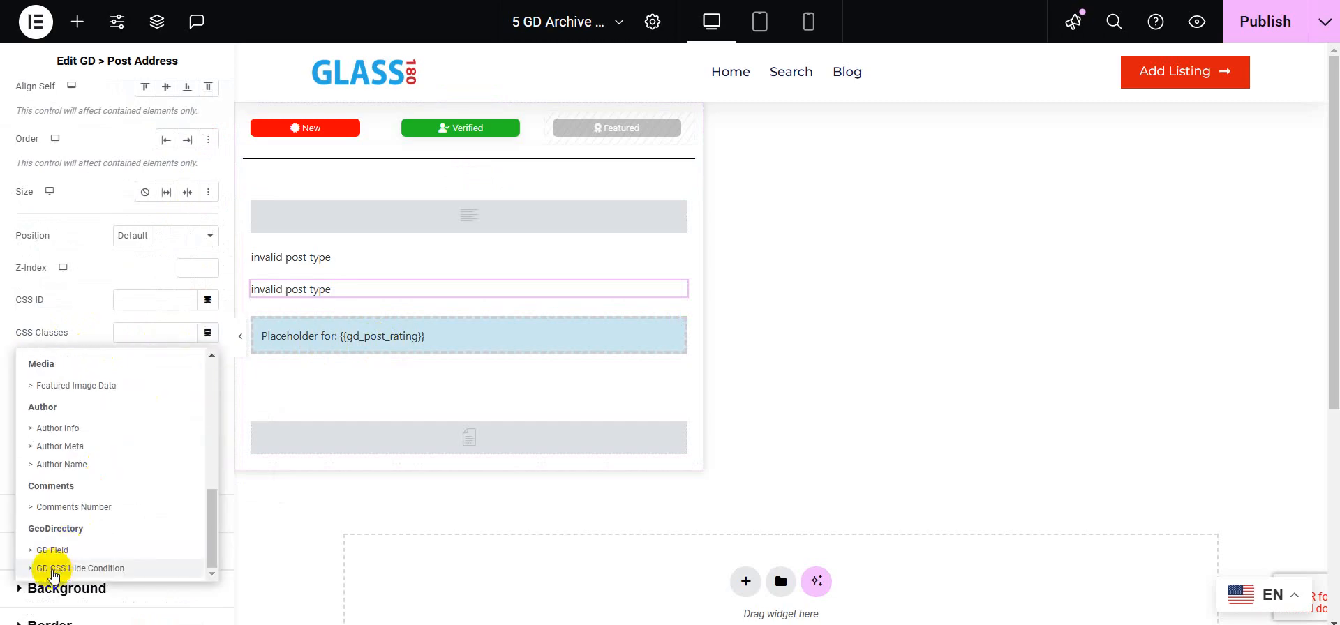
{"action": "left_click", "coordinate": [53, 569]}
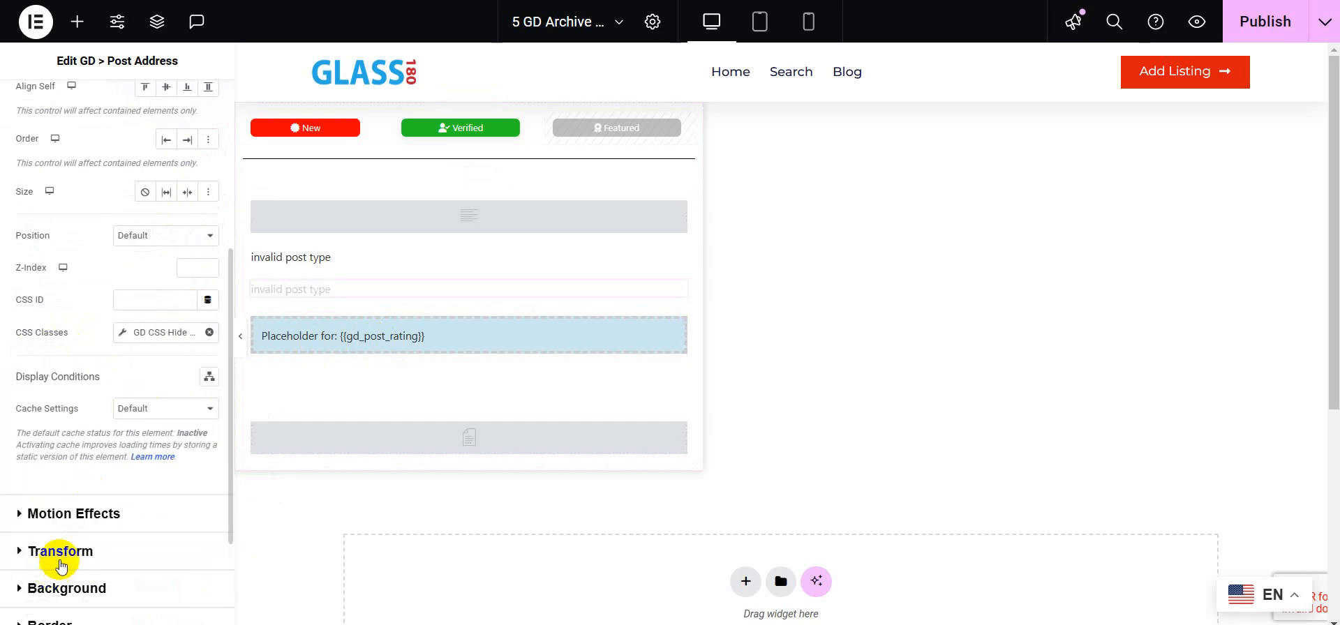
{"action": "left_click", "coordinate": [122, 335]}
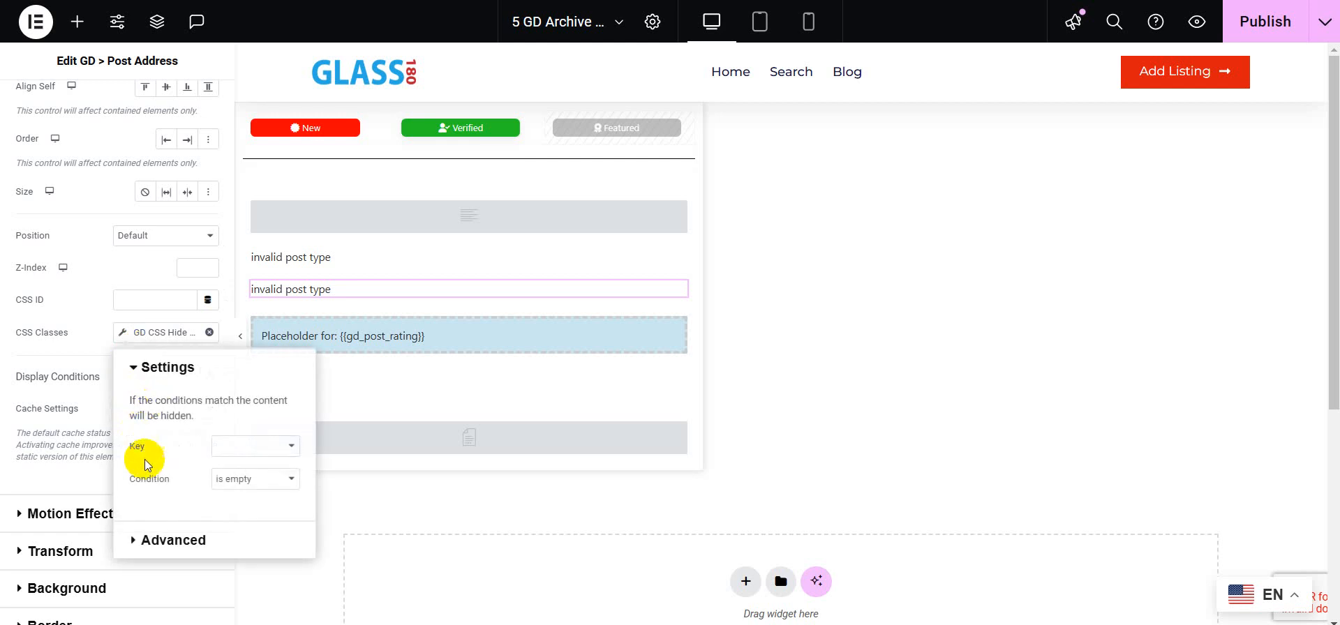
{"action": "left_click", "coordinate": [252, 446]}
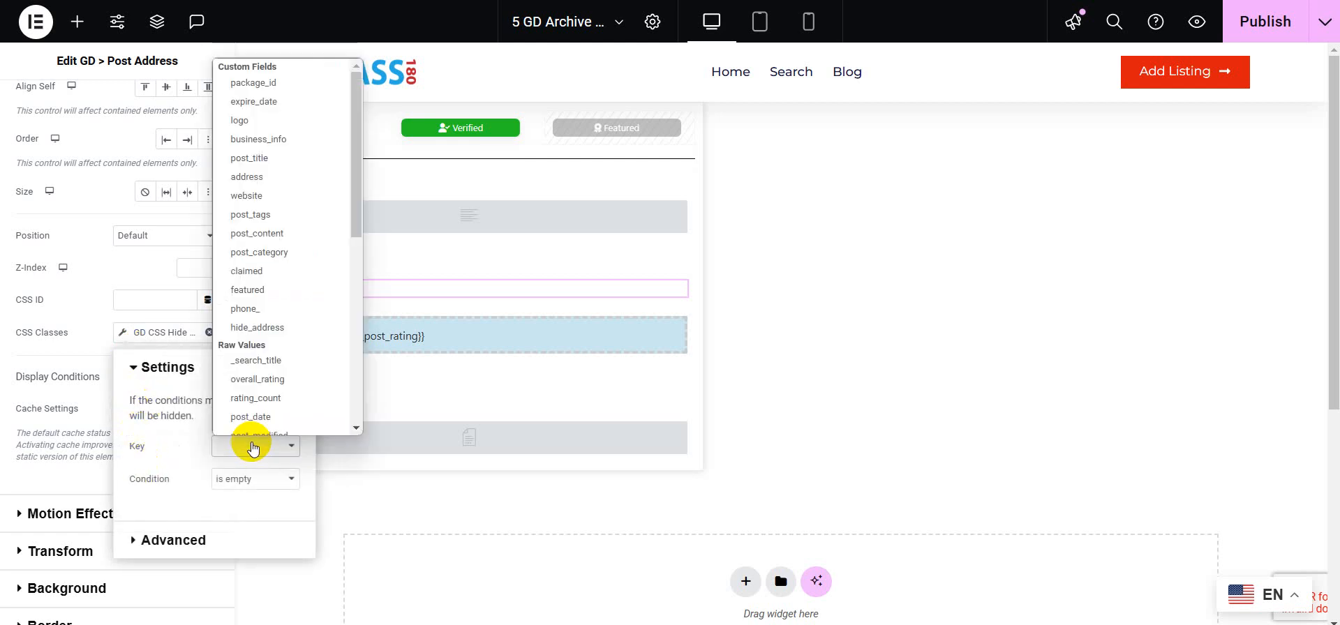
{"action": "left_click", "coordinate": [283, 318]}
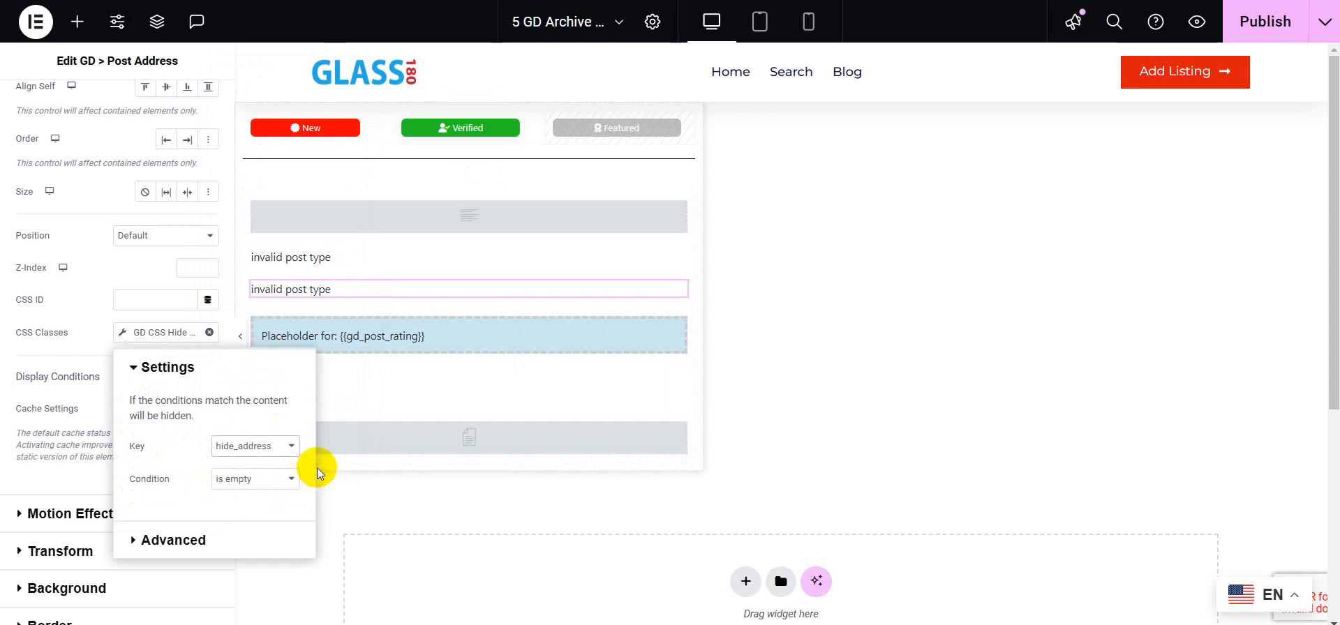
{"action": "left_click", "coordinate": [1267, 24]}
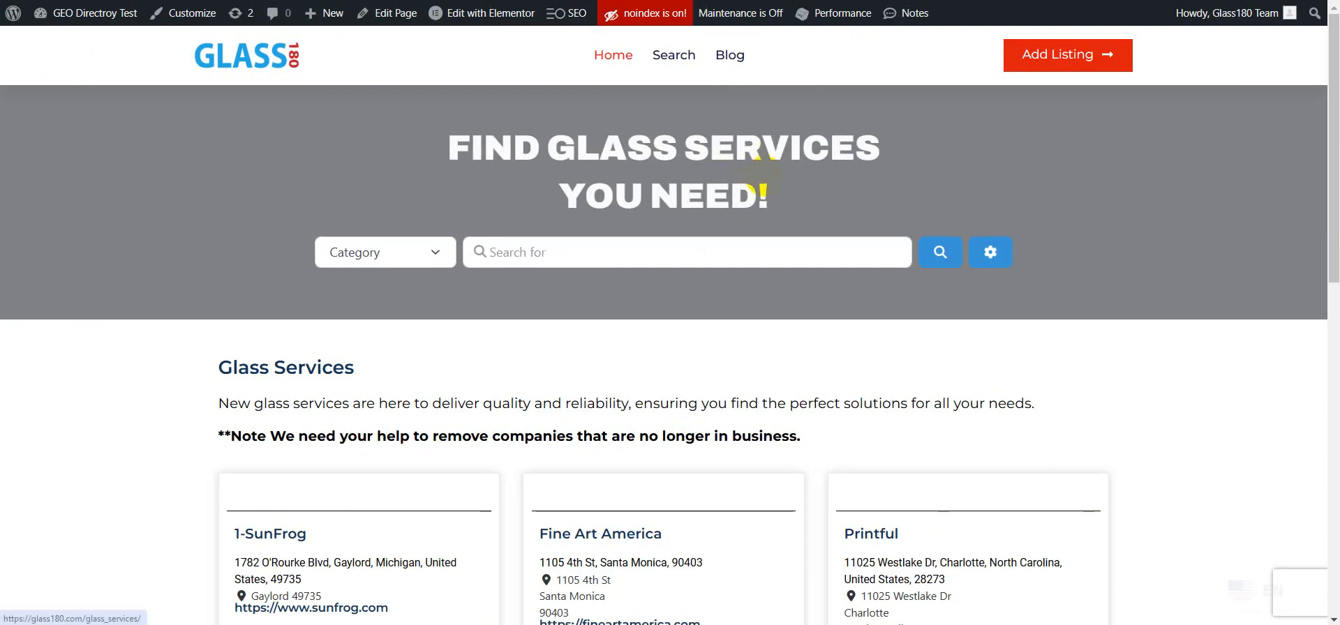
Step: Delete the Text Editor widget from the archive item template
{"action": "scroll", "coordinate": [762, 185], "scroll_direction": "down", "scroll_amount": 3}
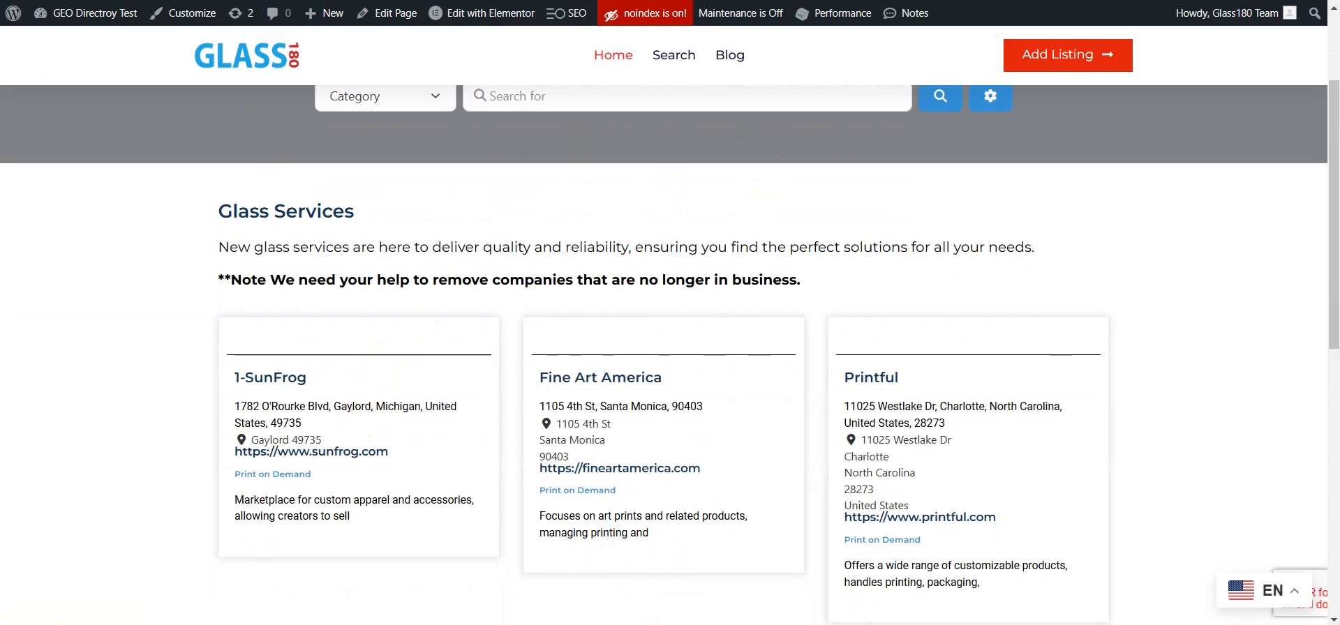
{"action": "scroll", "coordinate": [390, 191], "scroll_direction": "up", "scroll_amount": 1}
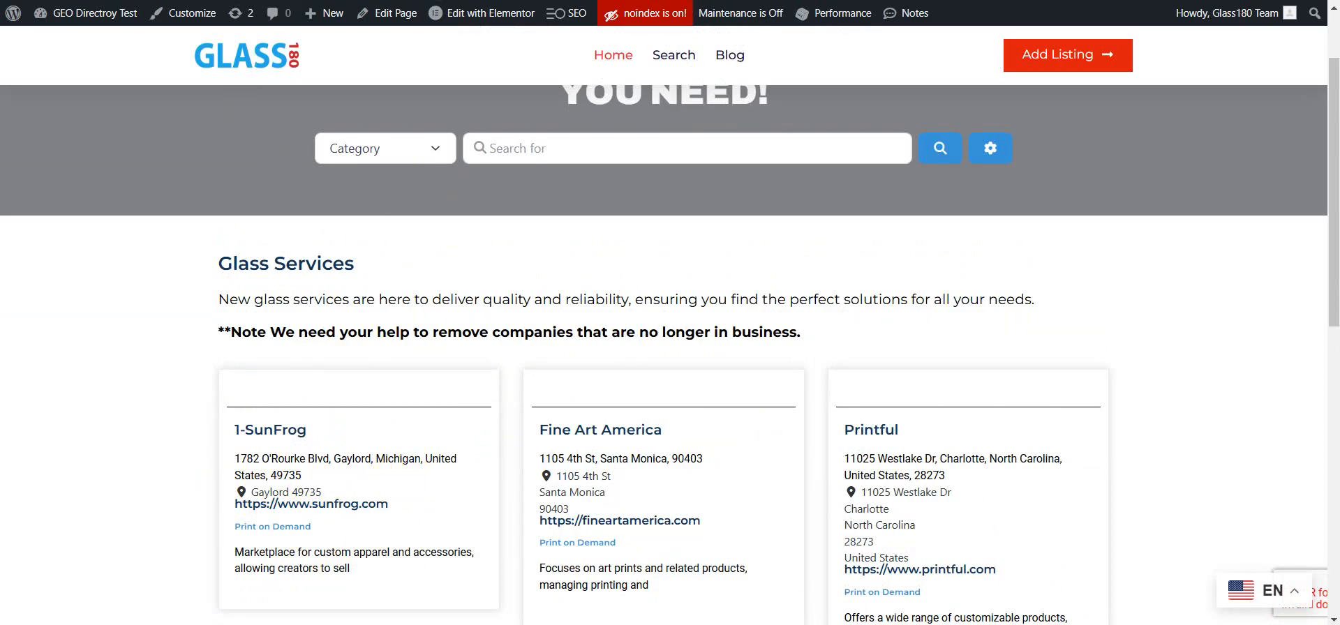
{"action": "left_click", "coordinate": [516, 0]}
{"action": "left_click", "coordinate": [419, 0]}
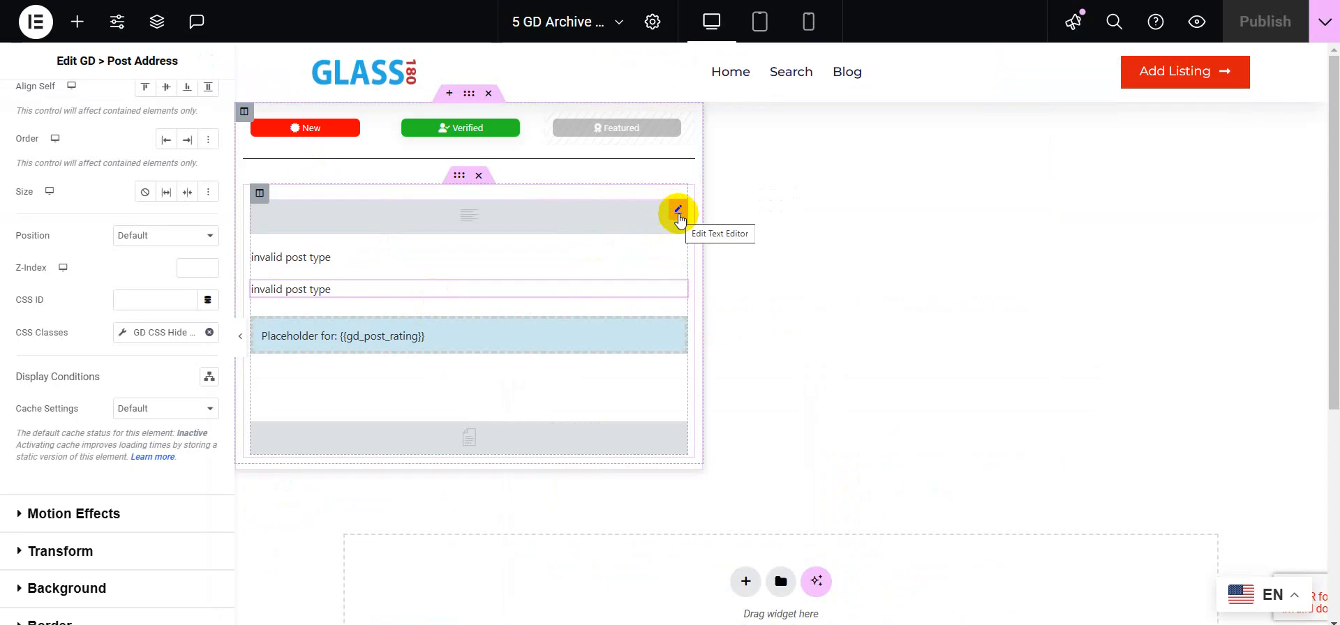
{"action": "right_click", "coordinate": [678, 218]}
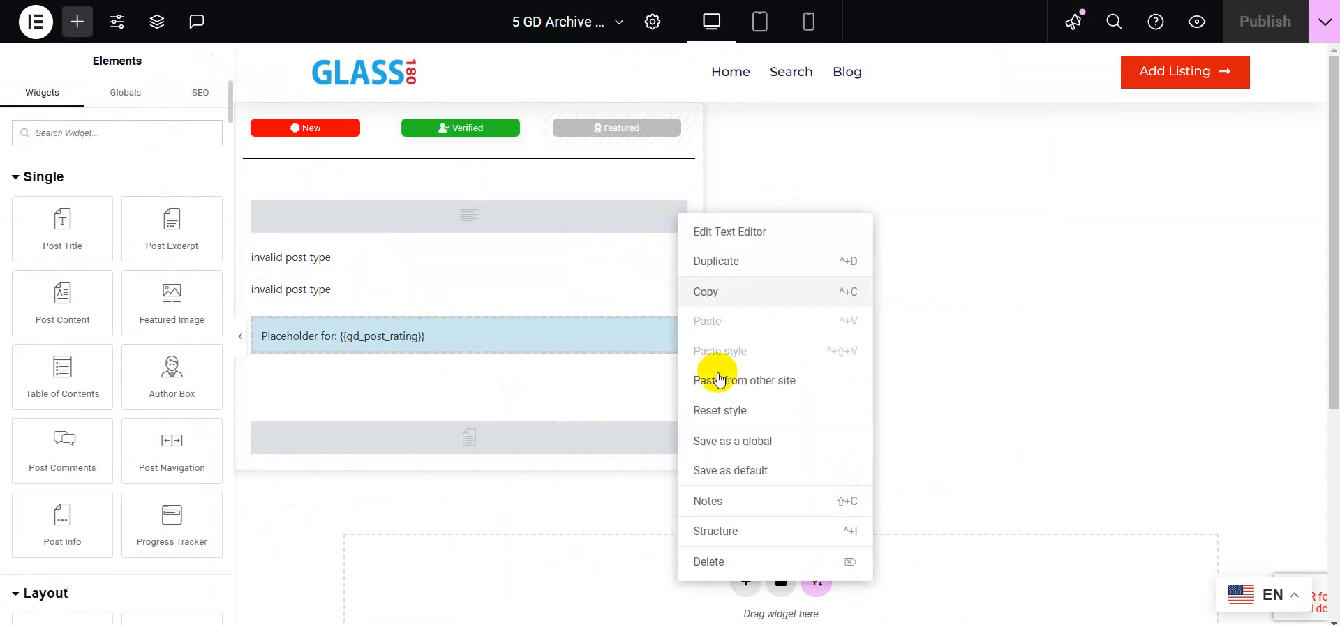
{"action": "left_click", "coordinate": [711, 566]}
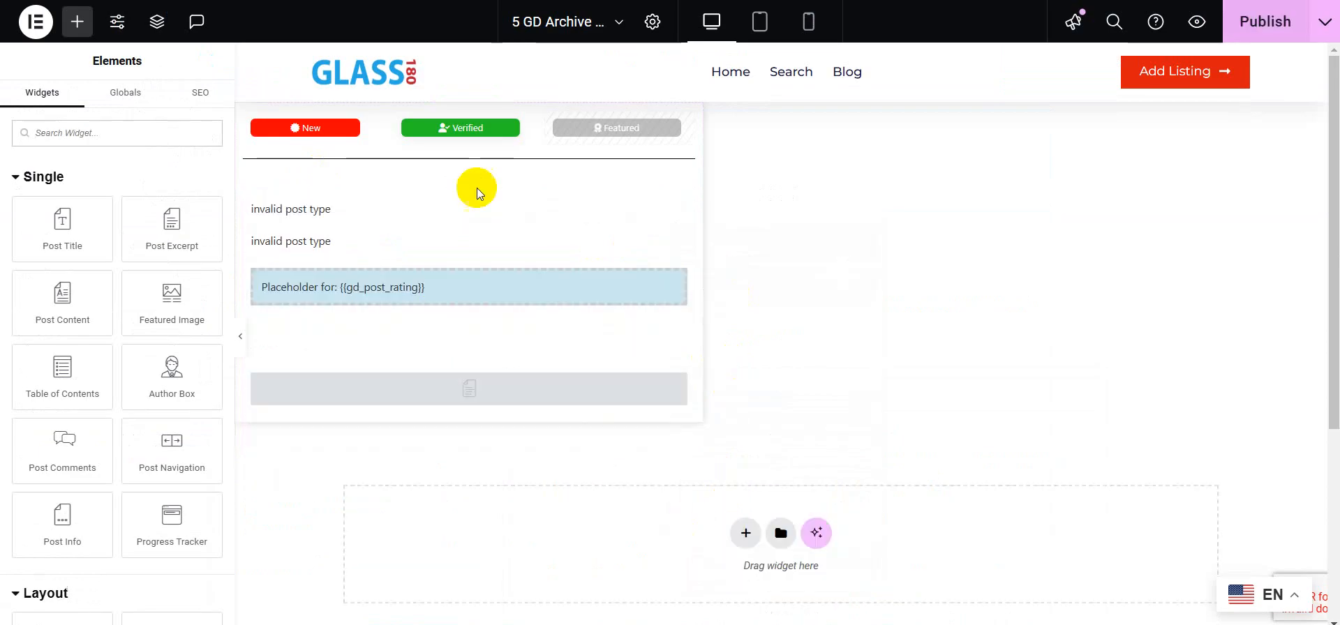
Step: Set the first Post Address widget's bottom padding to 10 px with values unlinked
{"action": "left_click", "coordinate": [395, 219]}
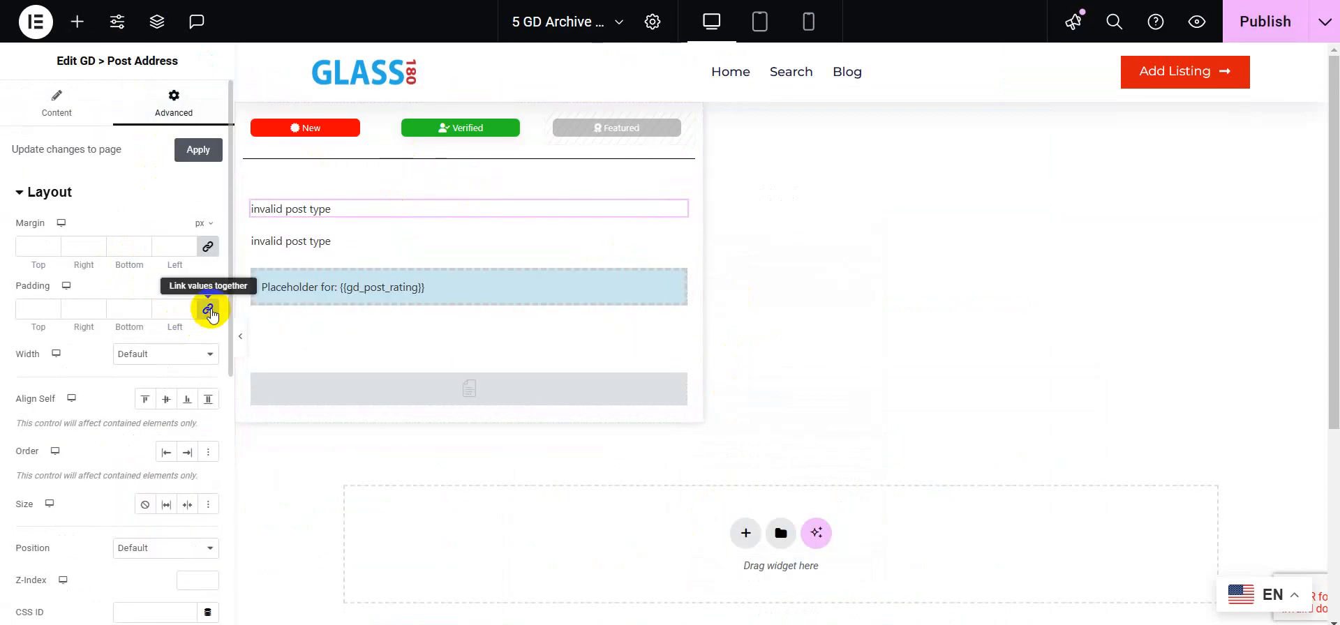
{"action": "left_click", "coordinate": [207, 308]}
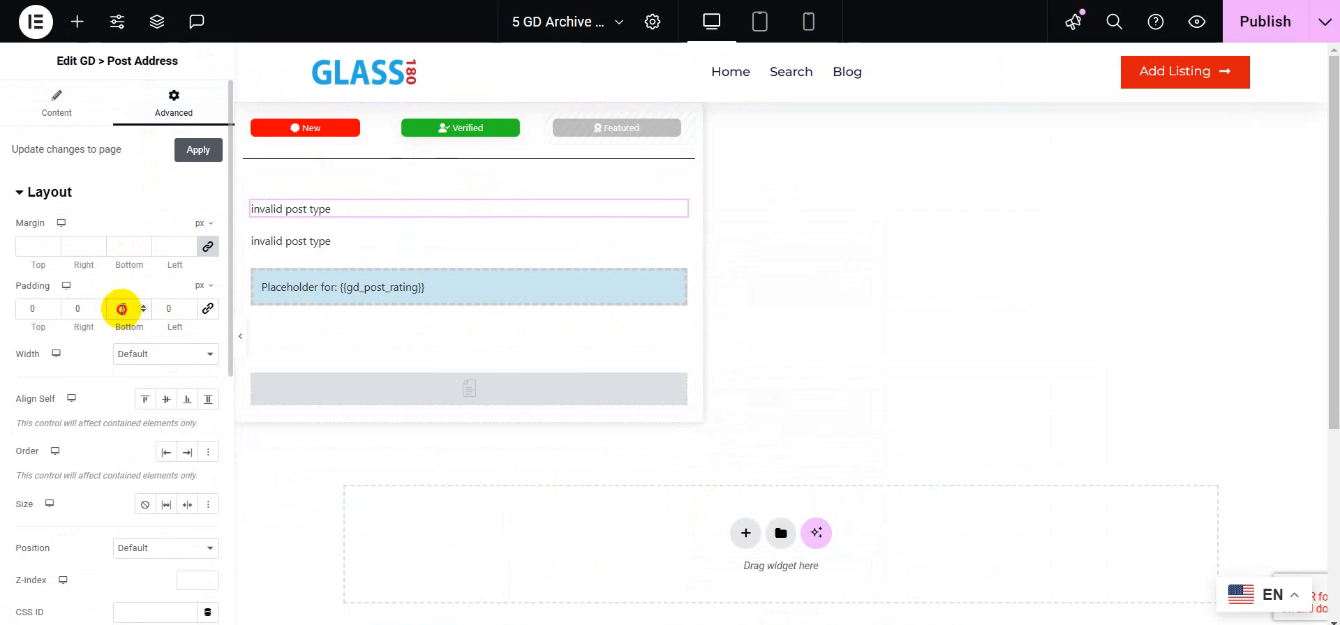
{"action": "type", "text": "10"}
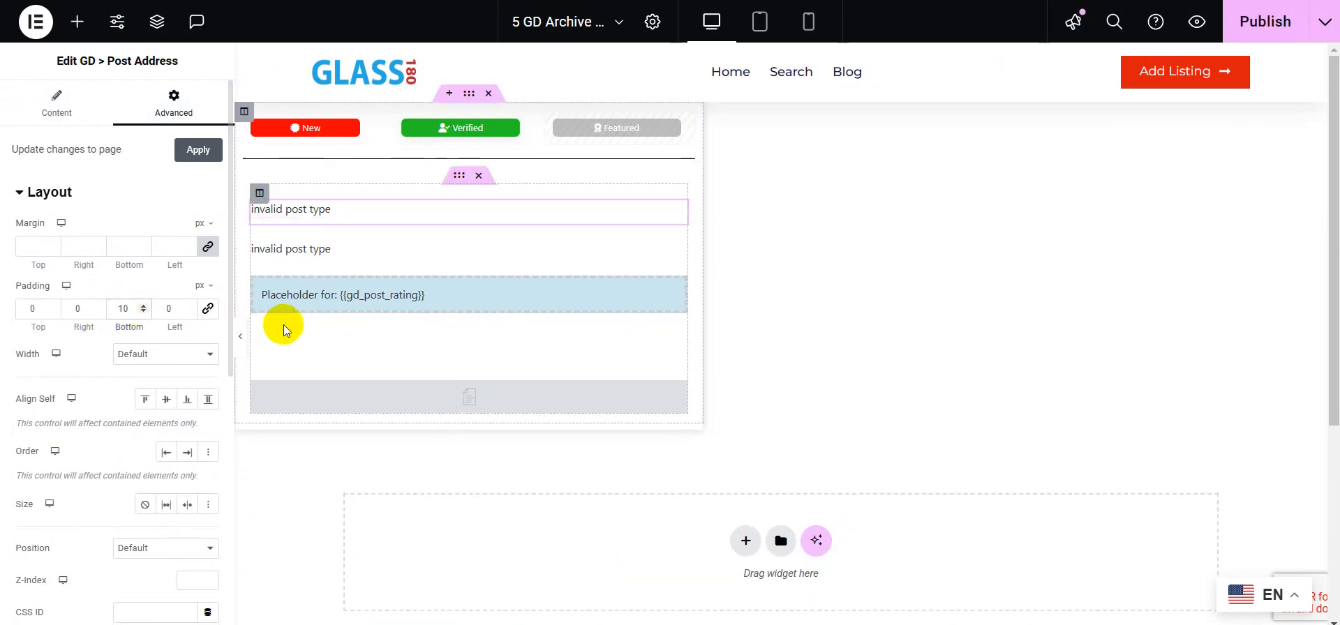
Step: Set the second Post Address widget's bottom padding to 10 px and publish the template
{"action": "left_click", "coordinate": [361, 248]}
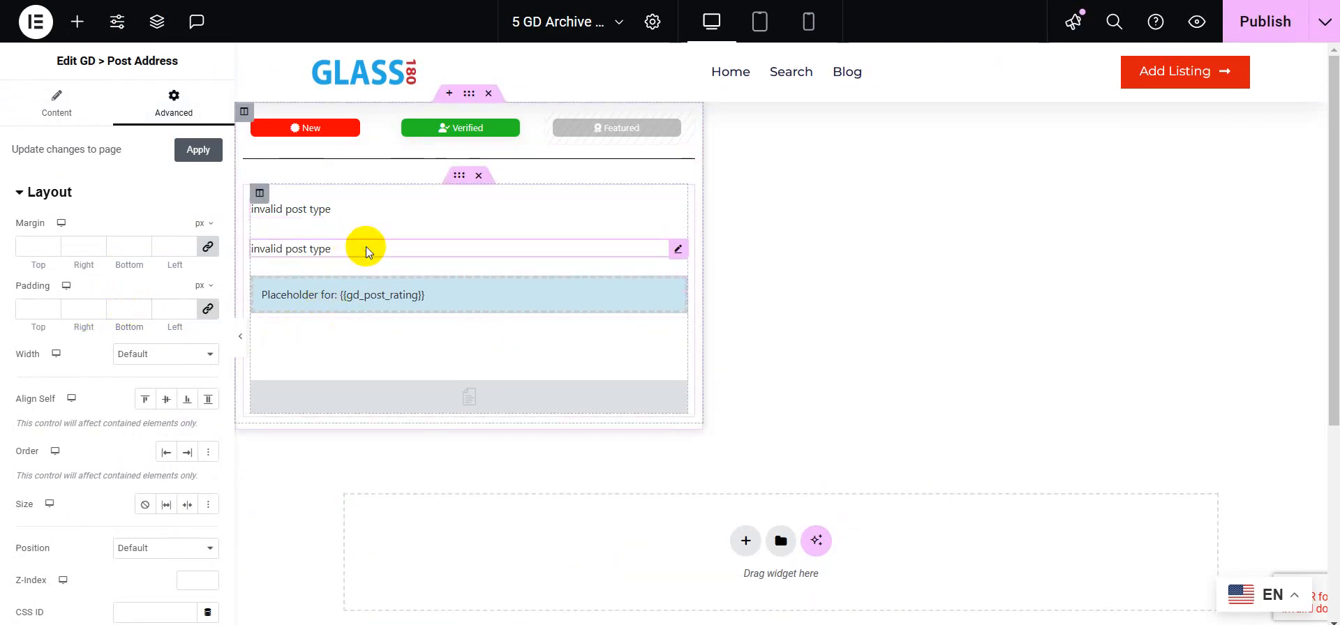
{"action": "left_click", "coordinate": [207, 308]}
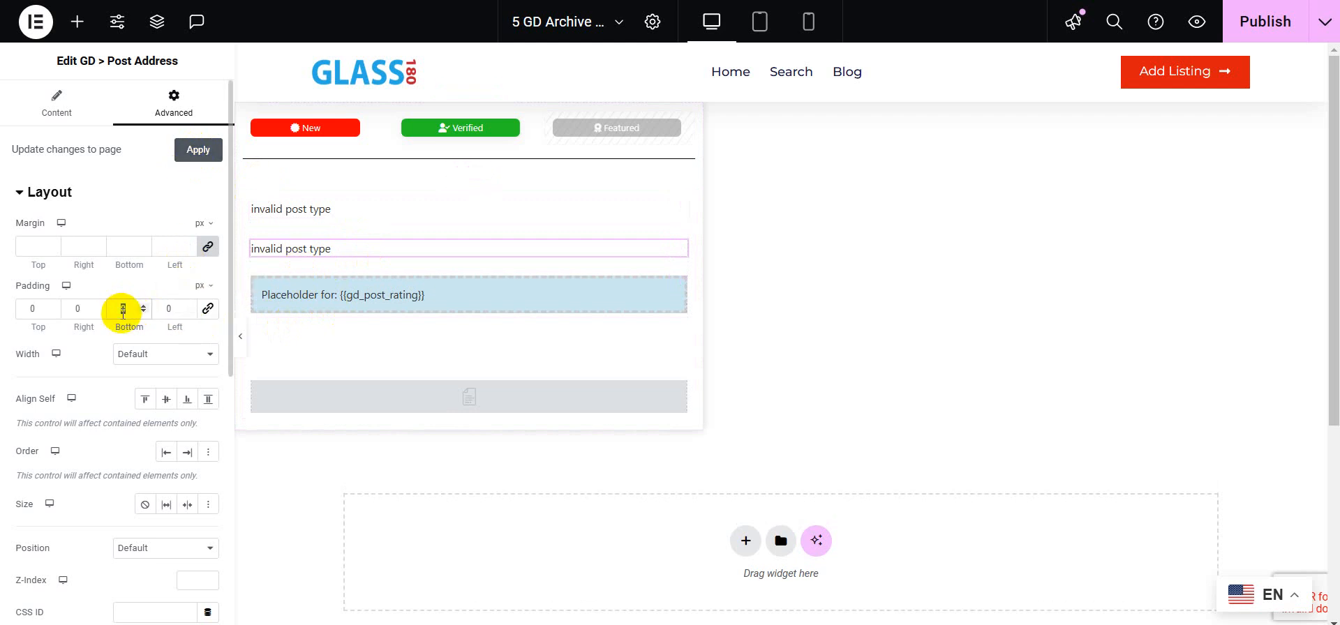
{"action": "type", "text": "10"}
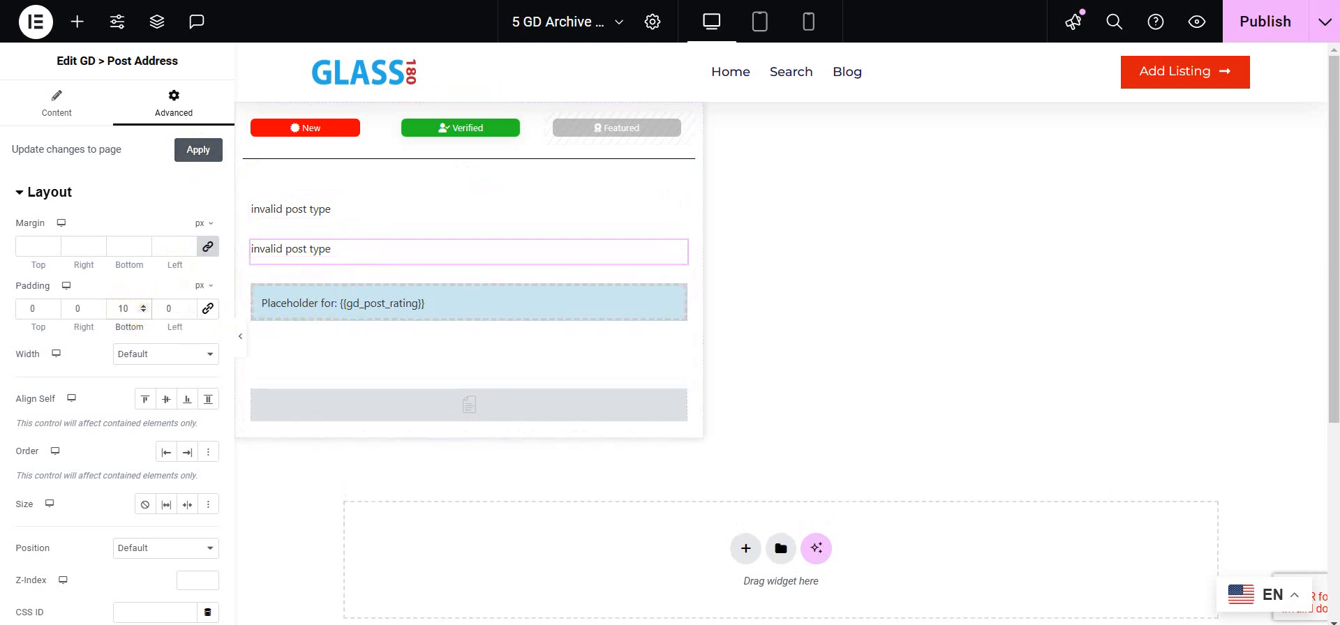
{"action": "left_click", "coordinate": [1245, 19]}
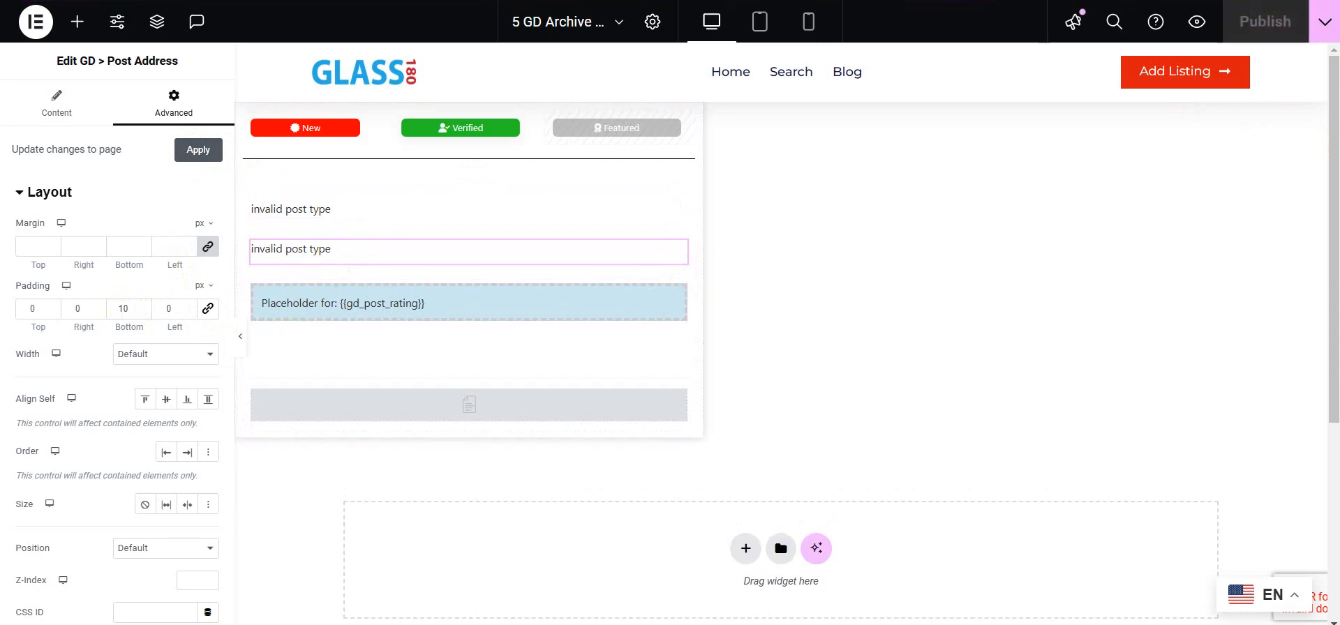
Step: Reload the Glass Services archive page and the 1-SunFrog listing page to check the address display
{"action": "key", "text": "ctrl+Tab"}
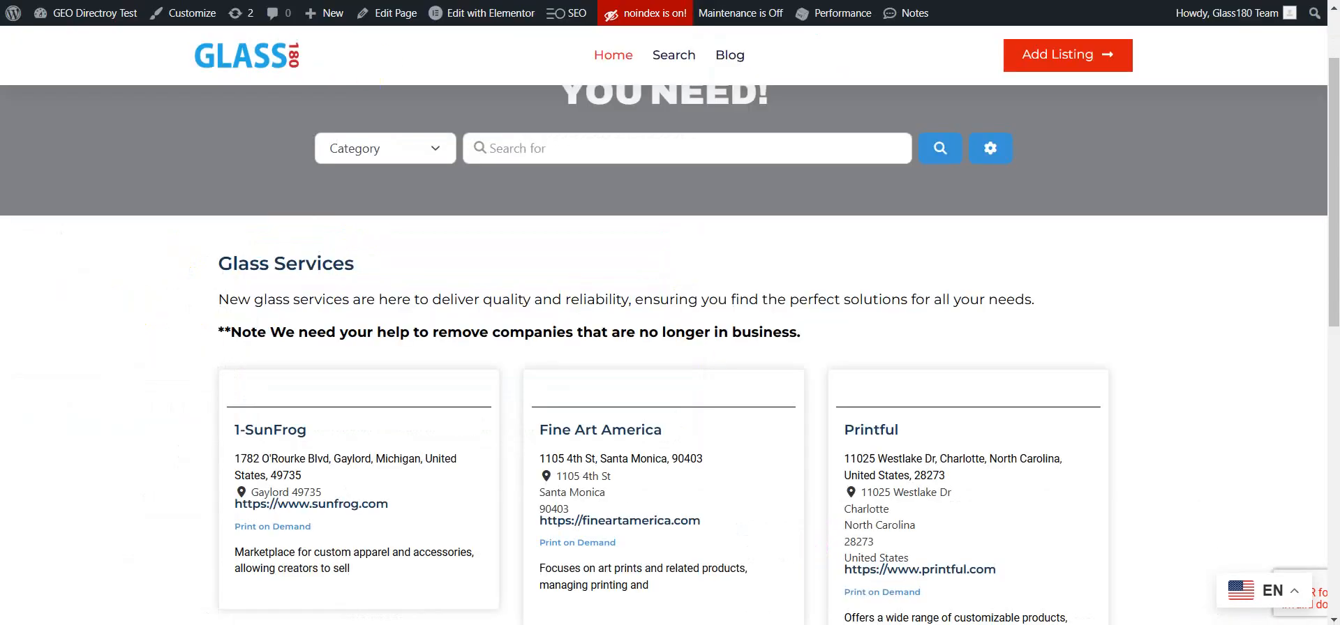
{"action": "key", "text": "F5"}
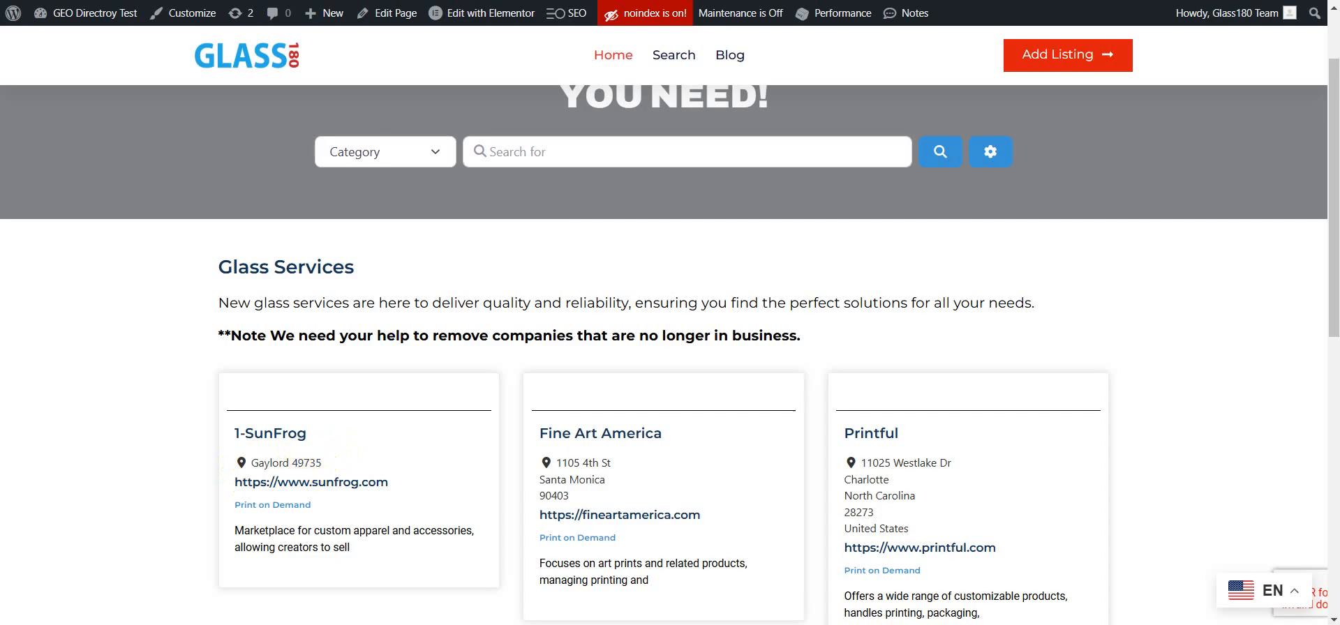
{"action": "key", "text": "ctrl+Tab"}
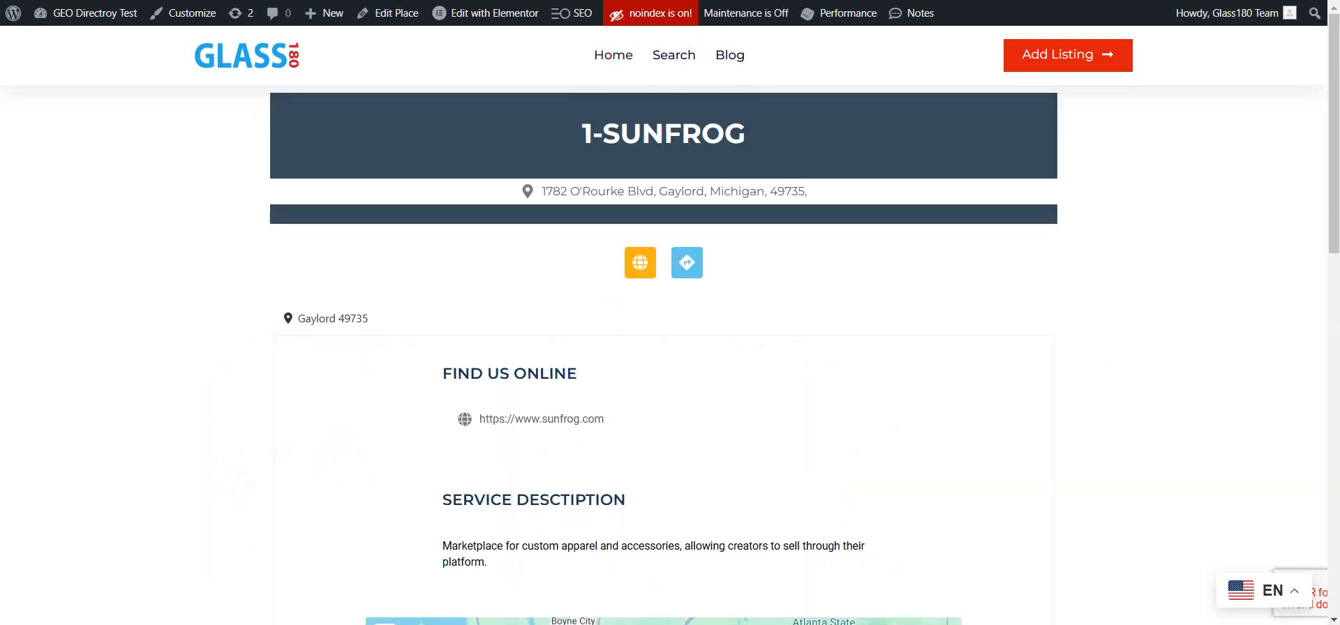
{"action": "key", "text": "ctrl+Tab"}
{"action": "key", "text": "ctrl+shift+Tab"}
Step: Open the 1-SunFrog Glass Service listing for editing, toggle its Hide Address option and update it
{"action": "mouse_move", "coordinate": [88, 12]}
{"action": "left_click", "coordinate": [82, 42]}
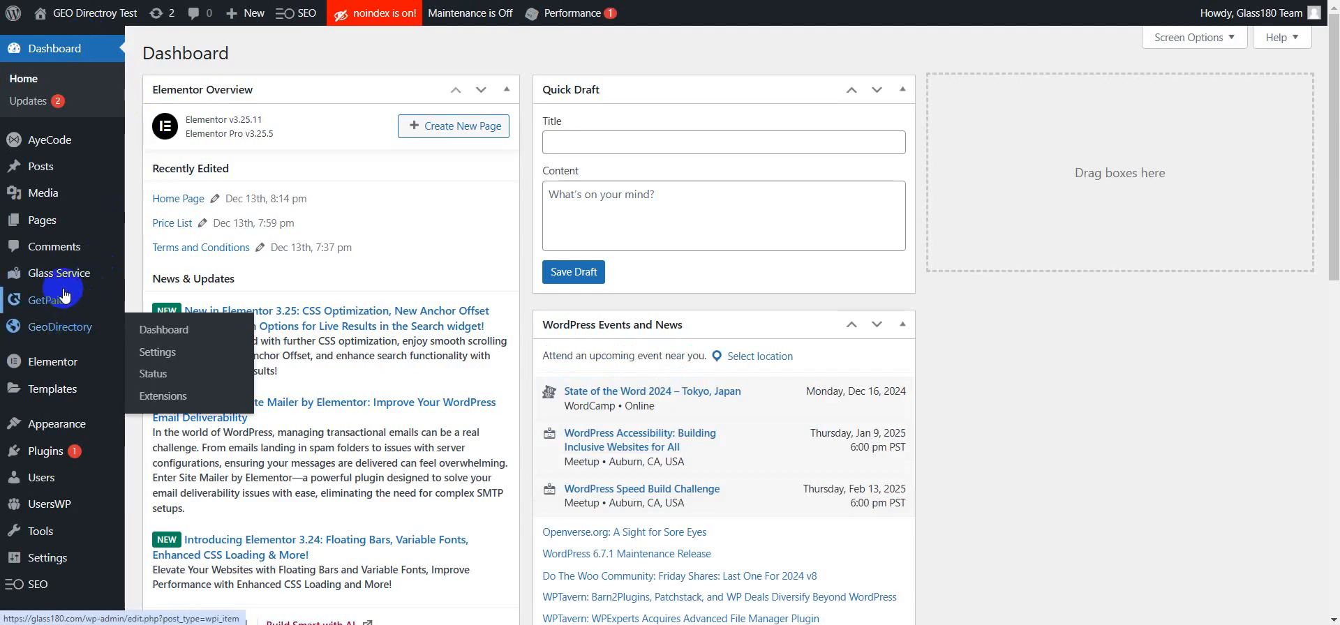
{"action": "mouse_move", "coordinate": [56, 283]}
{"action": "left_click", "coordinate": [196, 289]}
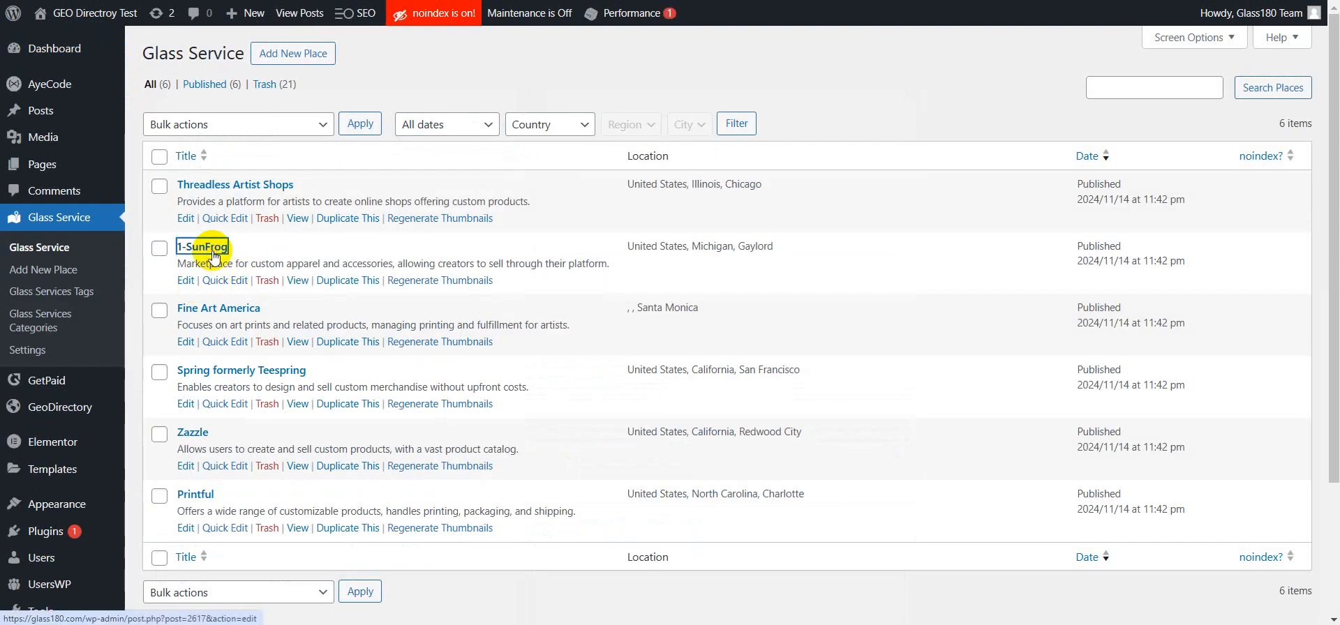
{"action": "left_click", "coordinate": [214, 256]}
{"action": "scroll", "coordinate": [404, 286], "scroll_direction": "down", "scroll_amount": 10}
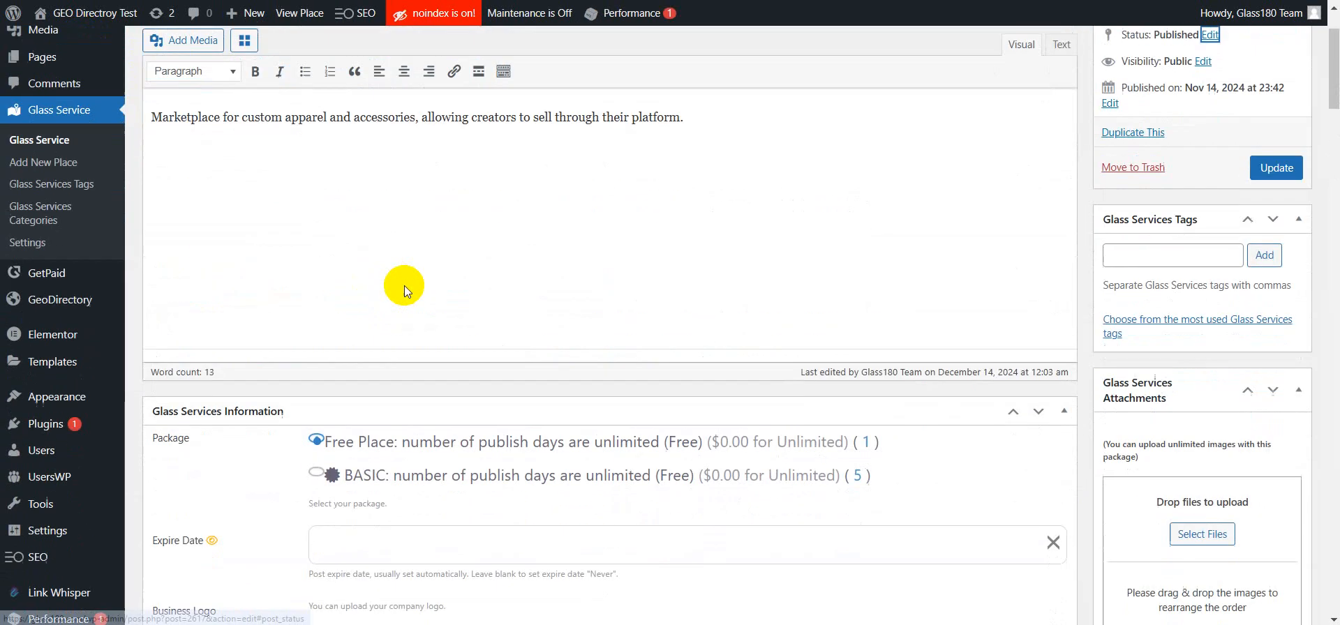
{"action": "scroll", "coordinate": [404, 286], "scroll_direction": "down", "scroll_amount": 10}
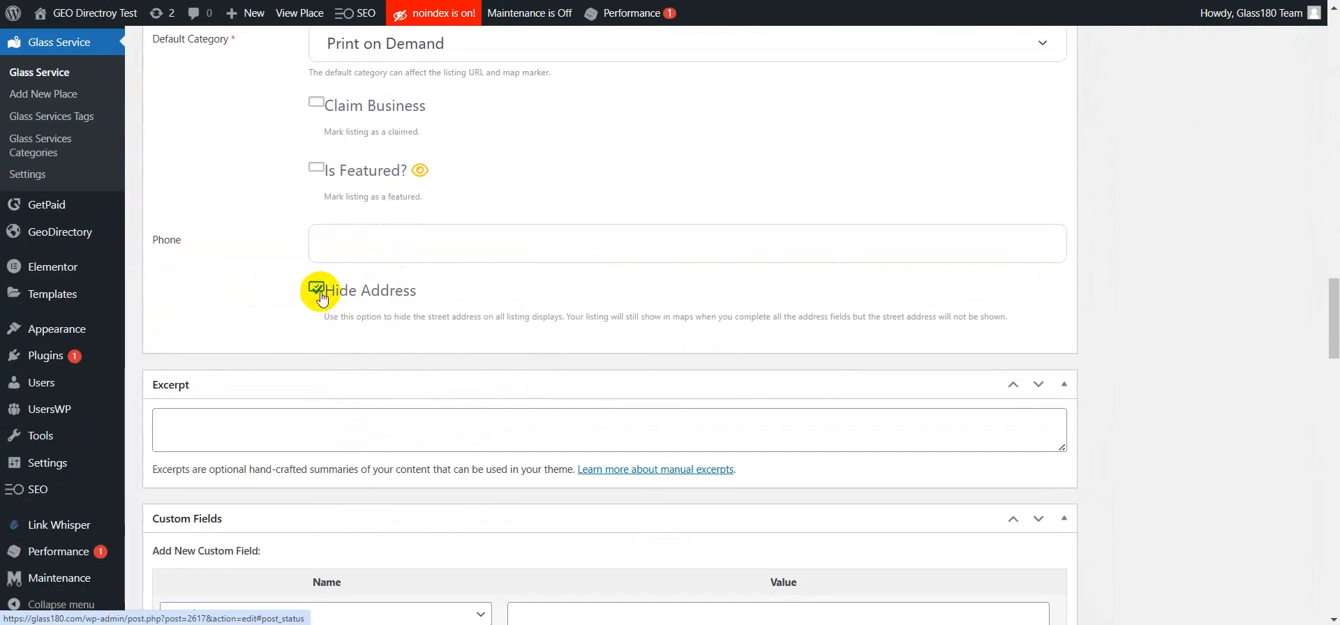
{"action": "left_click", "coordinate": [316, 288]}
{"action": "scroll", "coordinate": [1183, 333], "scroll_direction": "up", "scroll_amount": 20}
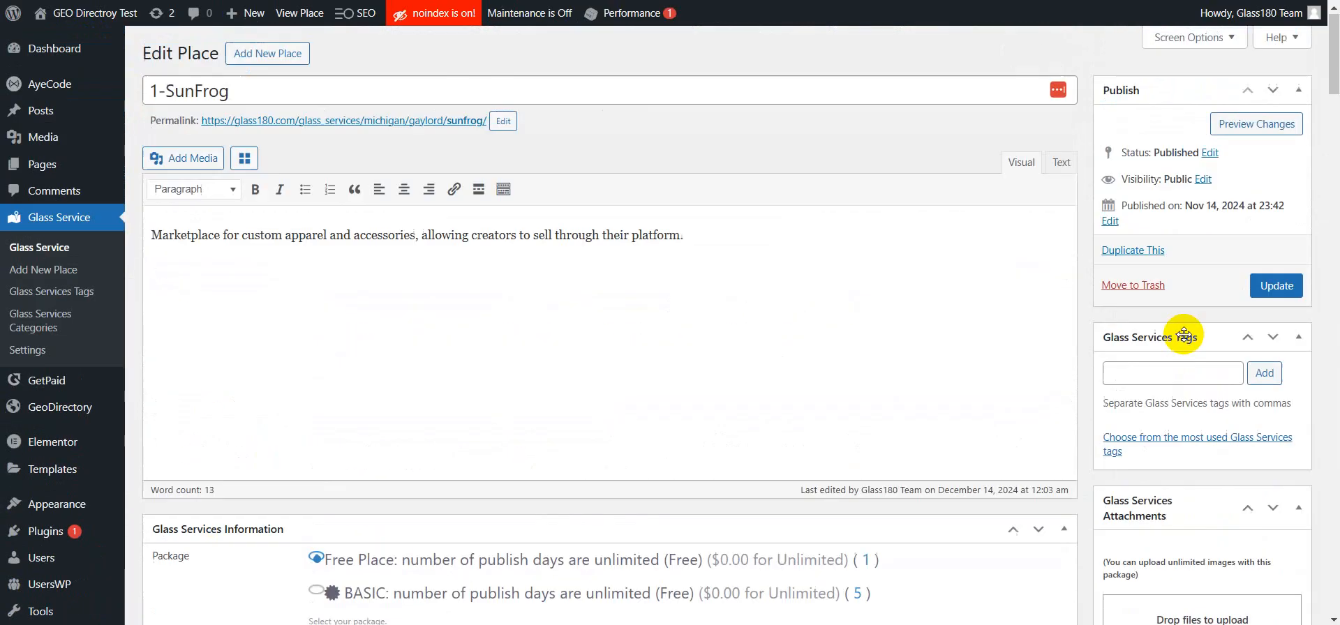
{"action": "left_click", "coordinate": [1284, 286]}
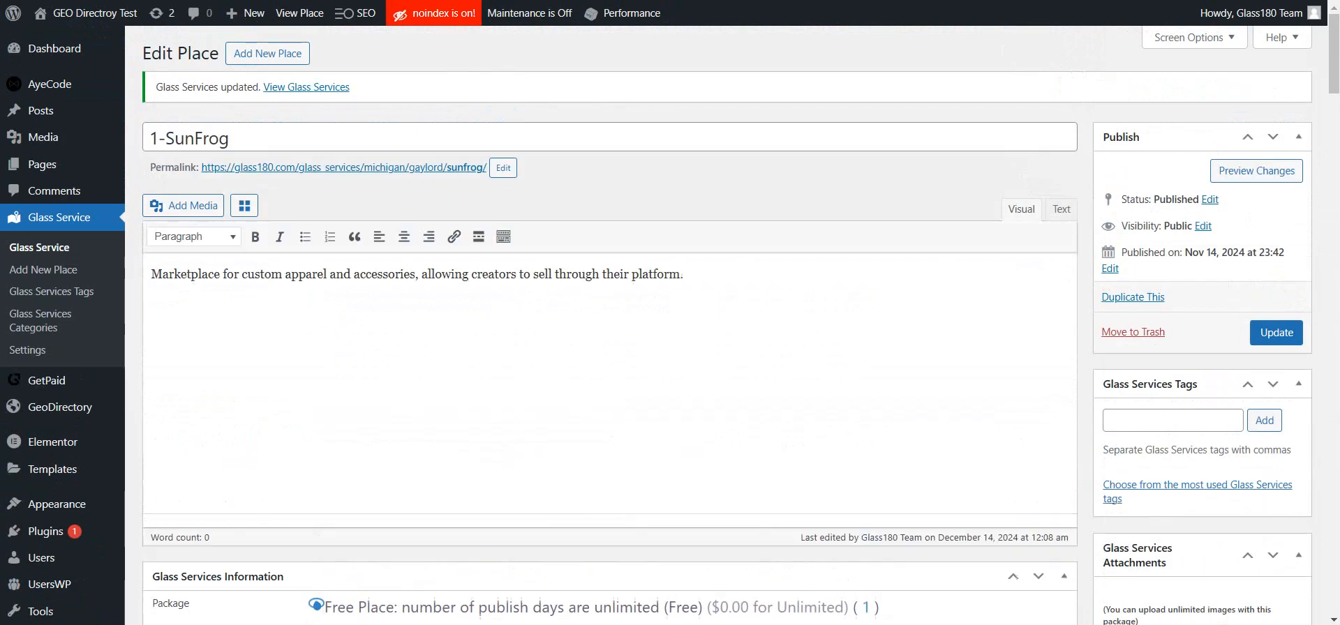
Step: Reload the archive page and open the 1-SunFrog listing to check its address
{"action": "left_click", "coordinate": [180, 1]}
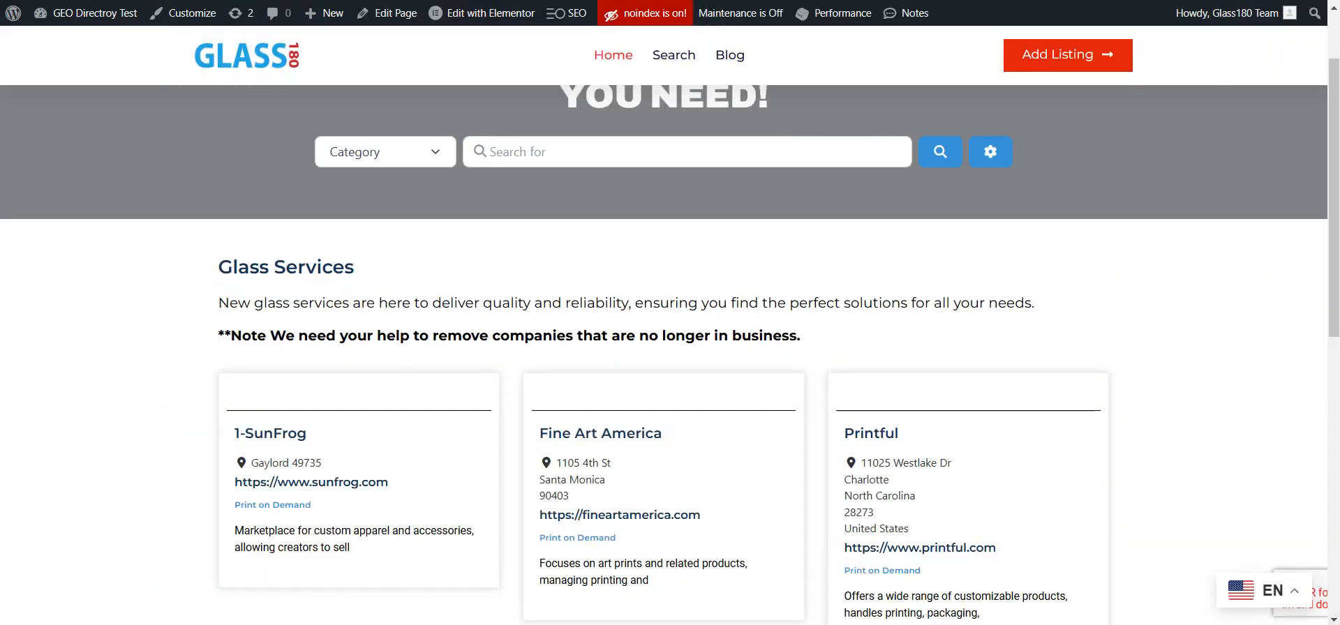
{"action": "key", "text": "F5"}
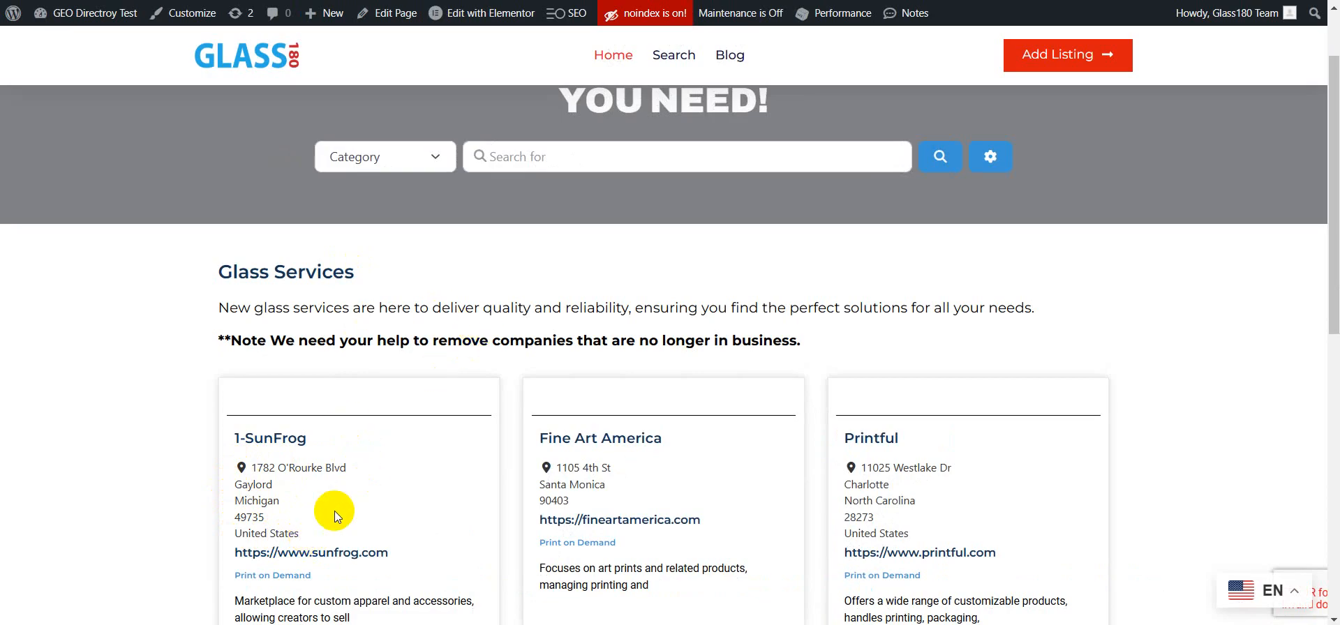
{"action": "left_click", "coordinate": [279, 445]}
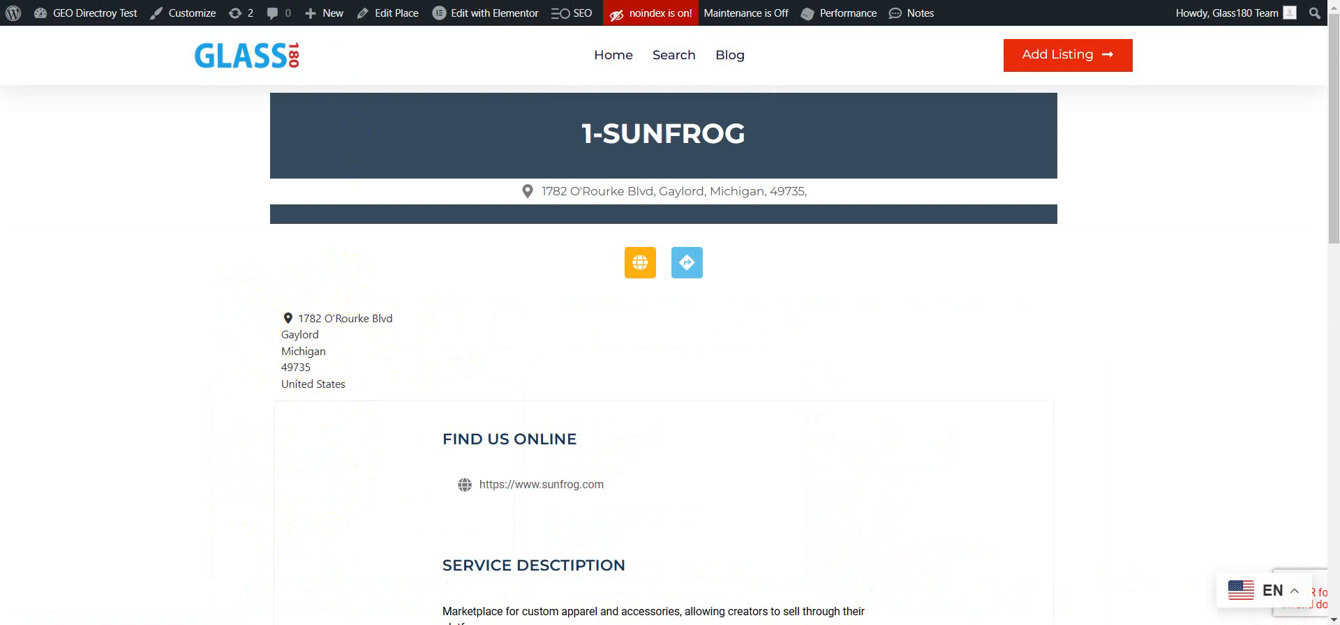
Step: Update the 1-SunFrog listing again with Hide Address checked and reload its page
{"action": "key", "text": "ctrl+Tab"}
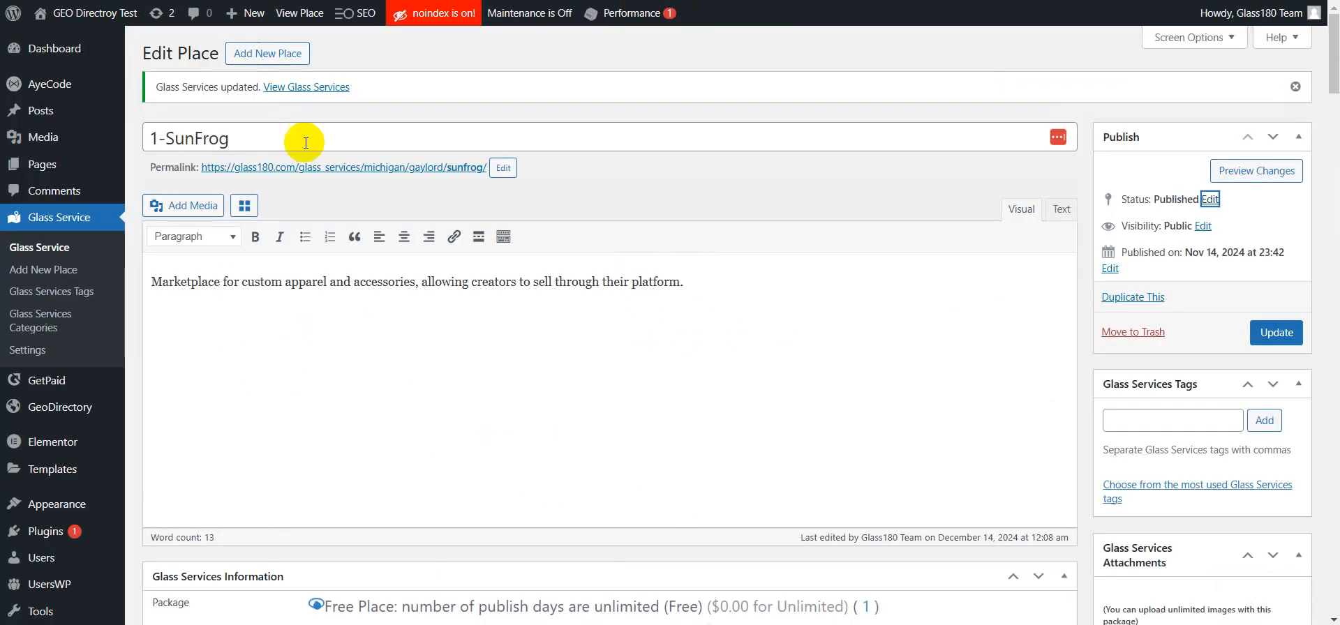
{"action": "scroll", "coordinate": [310, 172], "scroll_direction": "down", "scroll_amount": 3}
{"action": "scroll", "coordinate": [317, 172], "scroll_direction": "down", "scroll_amount": 20}
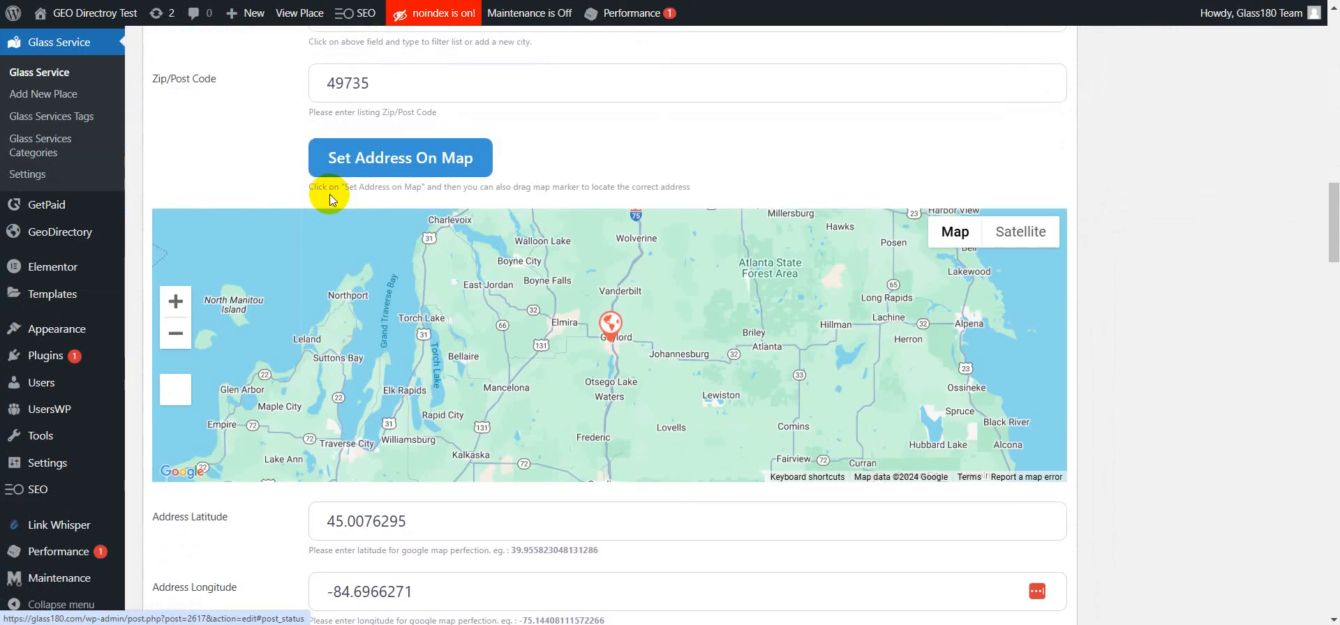
{"action": "scroll", "coordinate": [329, 198], "scroll_direction": "down", "scroll_amount": 3}
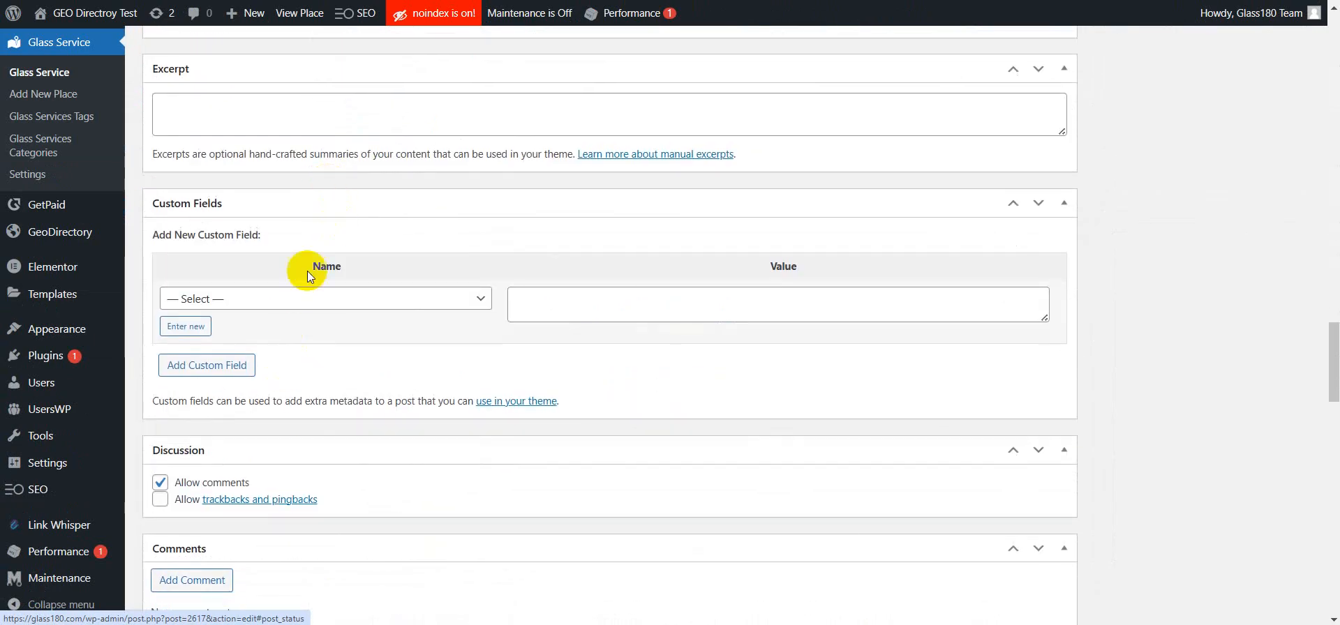
{"action": "scroll", "coordinate": [322, 220], "scroll_direction": "up", "scroll_amount": 2}
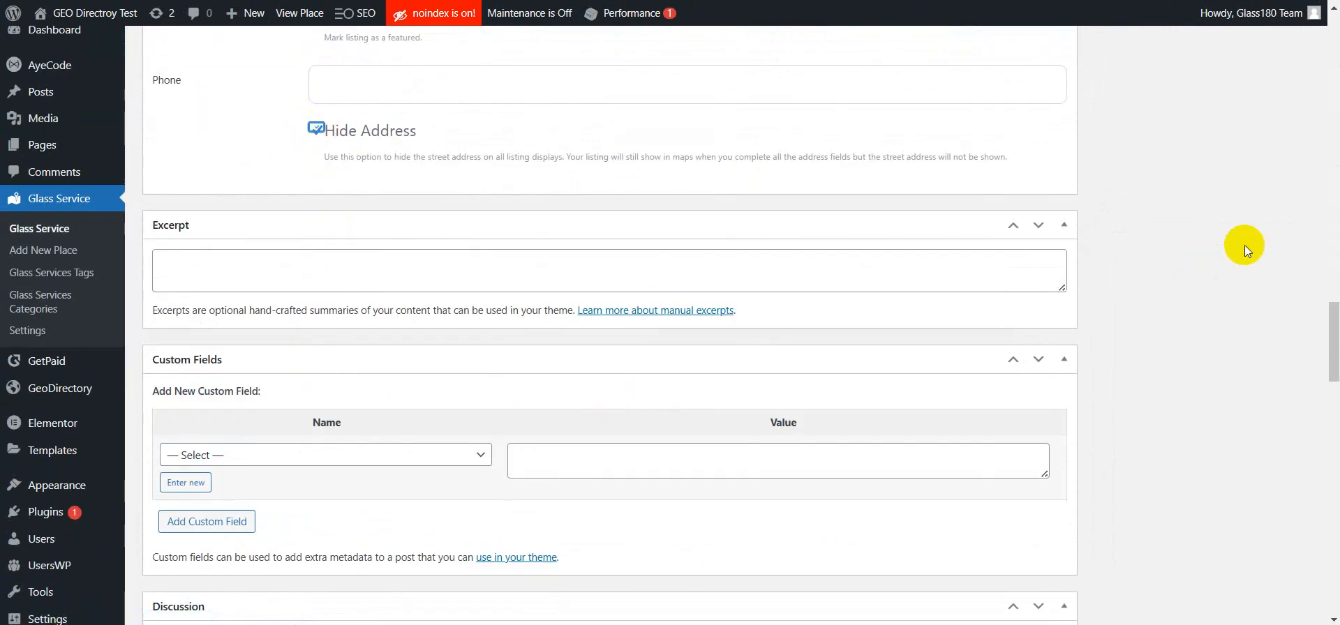
{"action": "scroll", "coordinate": [1238, 248], "scroll_direction": "up", "scroll_amount": 15}
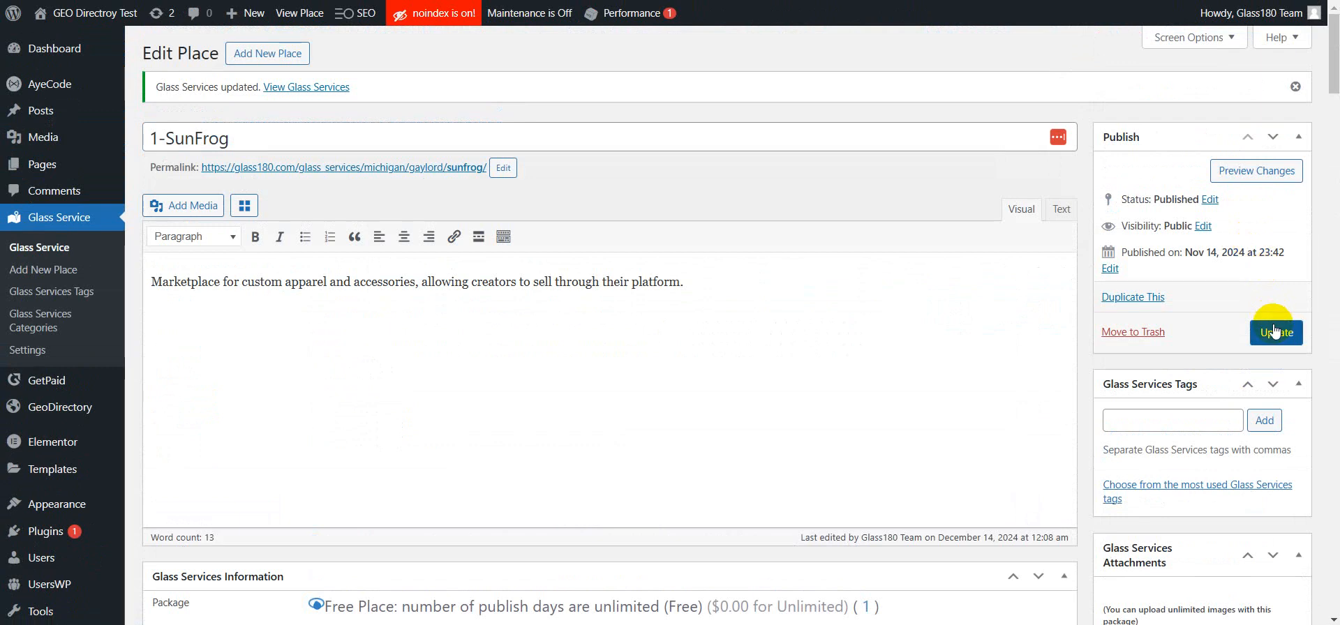
{"action": "left_click", "coordinate": [1274, 333]}
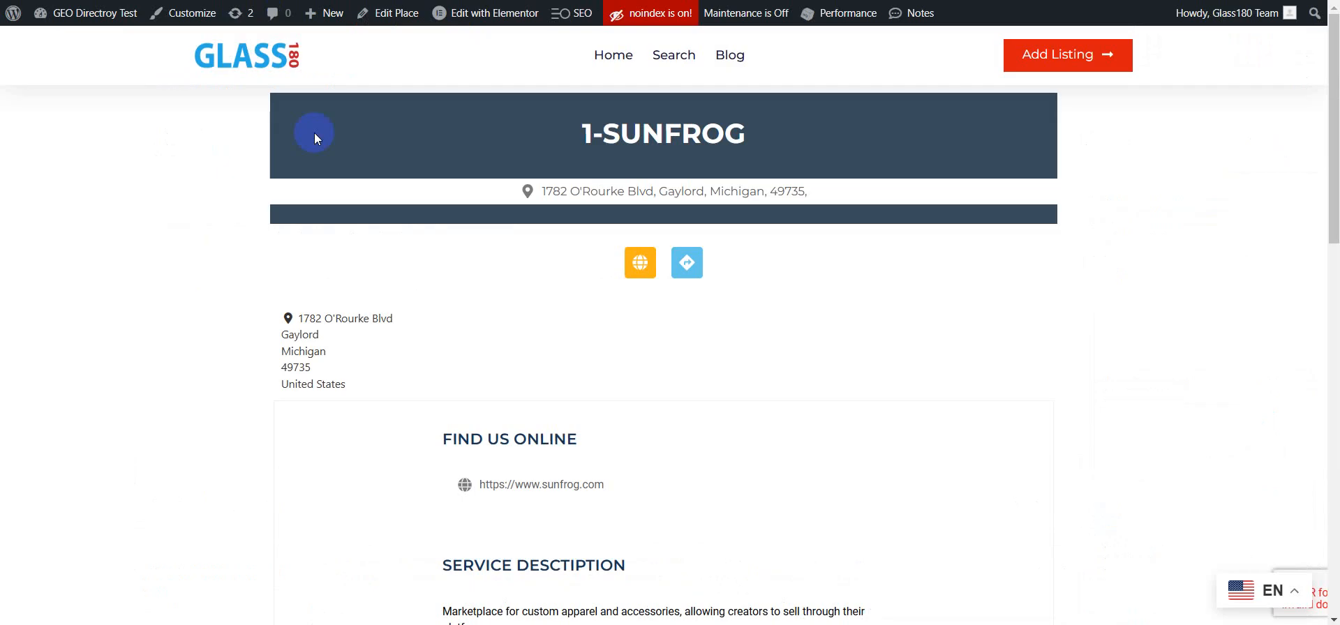
{"action": "key", "text": "F5"}
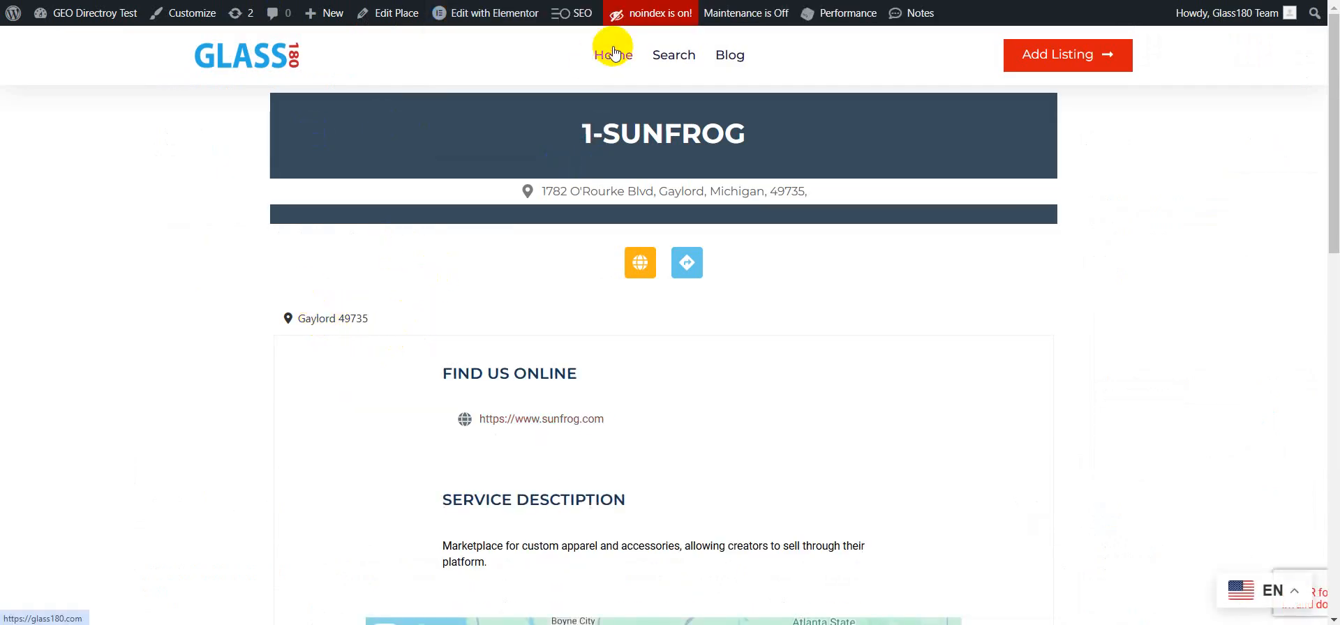
{"action": "key", "text": "alt+Left"}
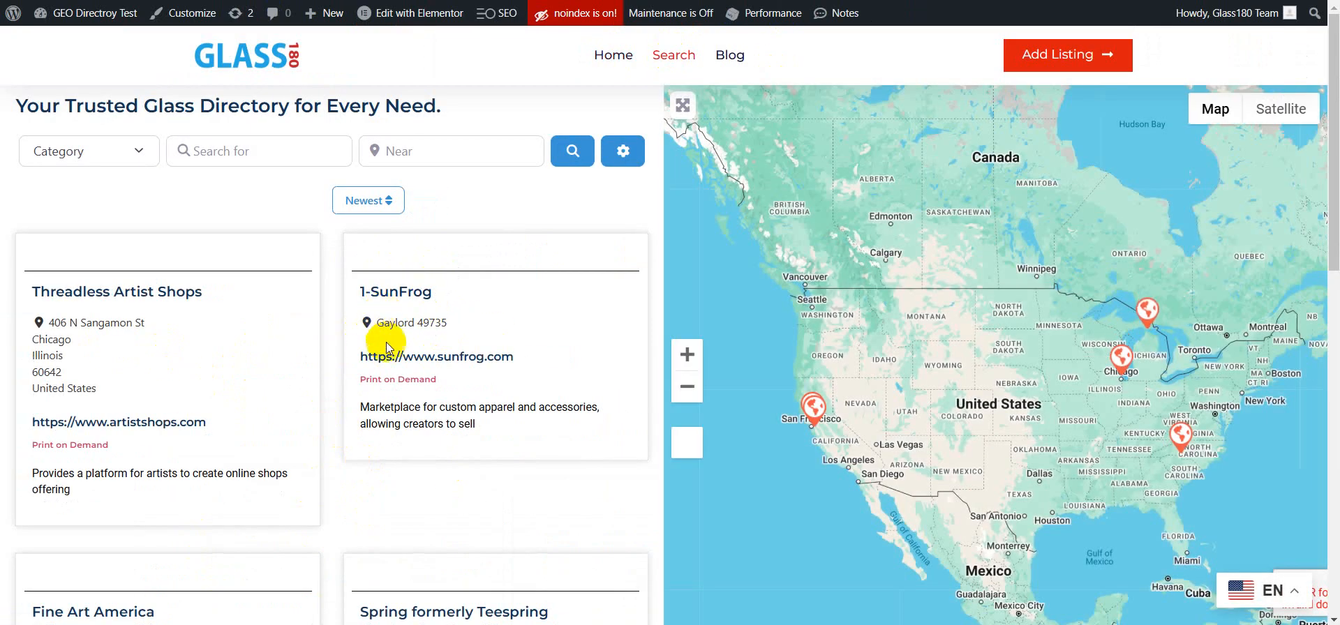
Step: In the archive item template, set the Post Address widget's address template to the street, city, region and zip format and publish it
{"action": "left_click", "coordinate": [1148, 319]}
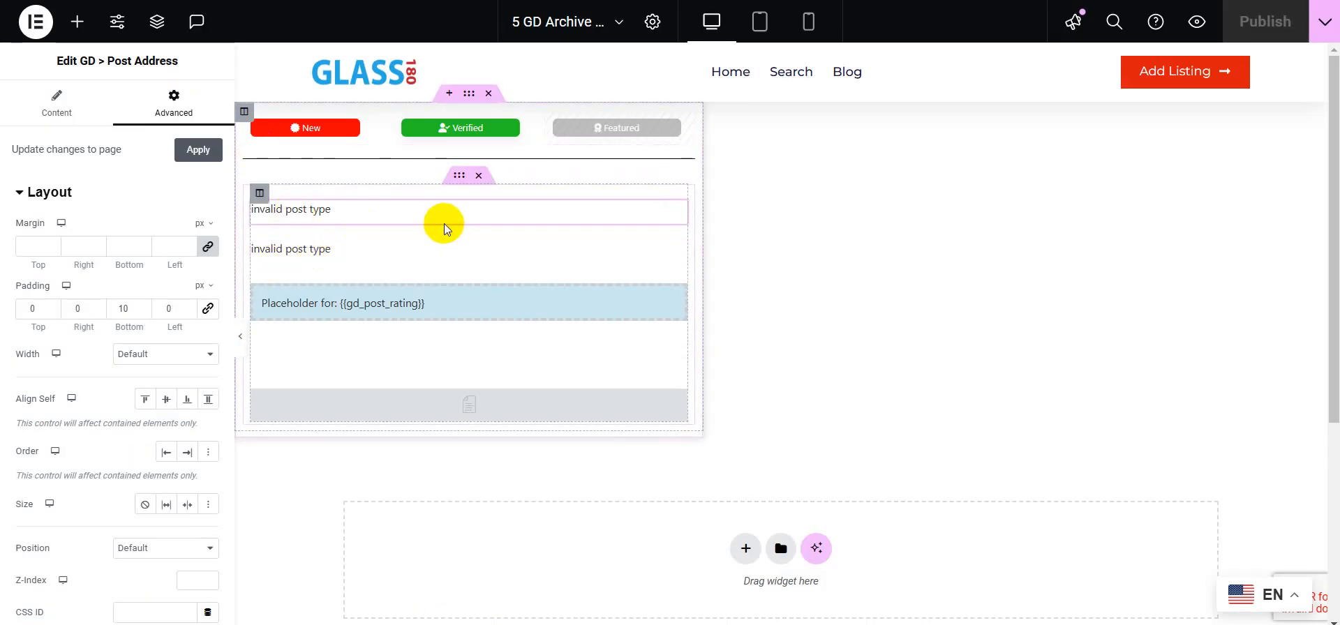
{"action": "left_click", "coordinate": [67, 110]}
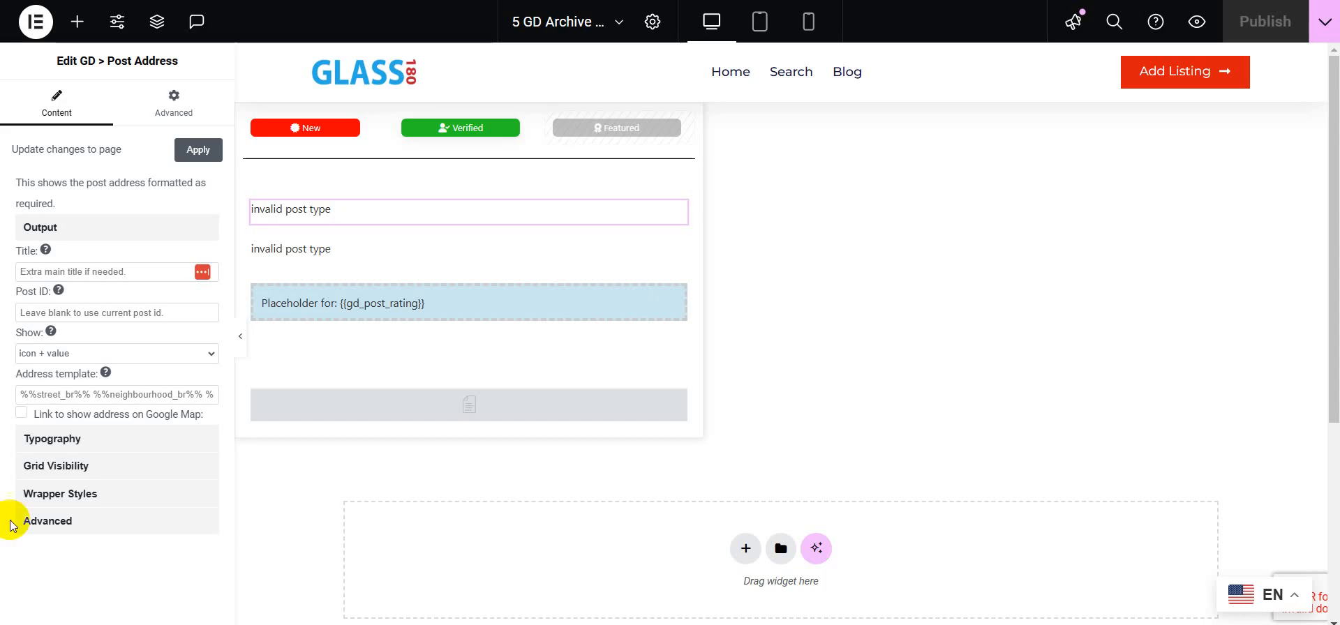
{"action": "left_click", "coordinate": [128, 396]}
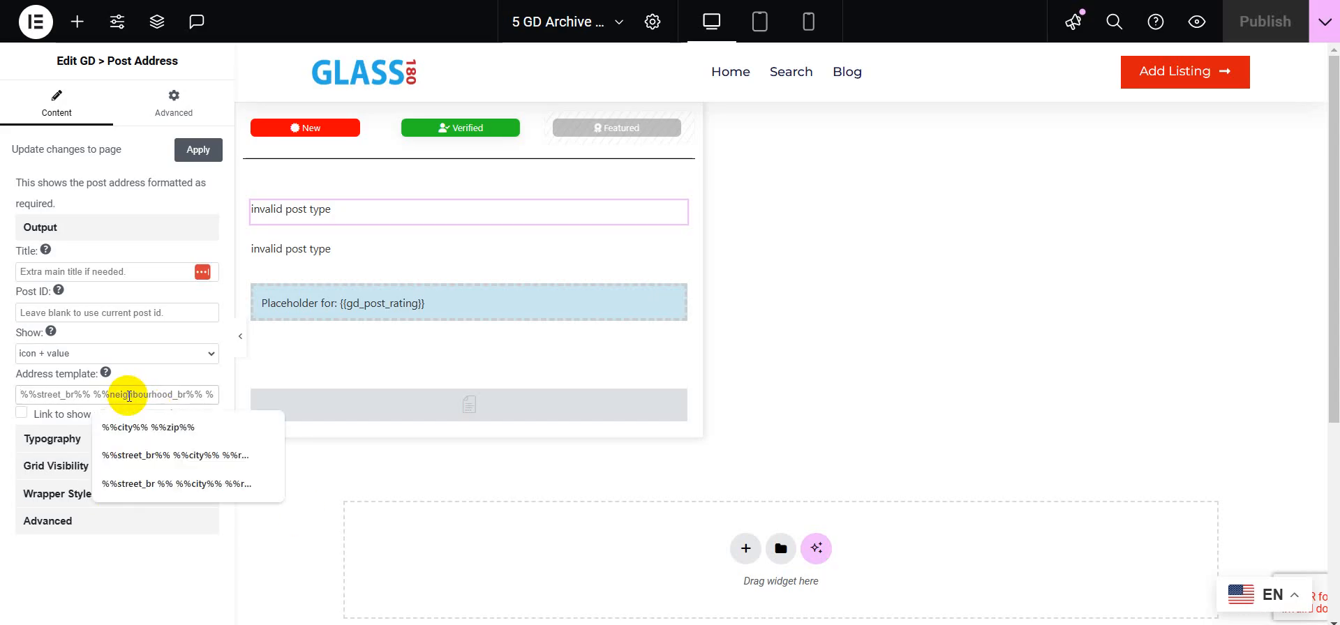
{"action": "key", "text": "Down"}
{"action": "key", "text": "Down"}
{"action": "key", "text": "Return"}
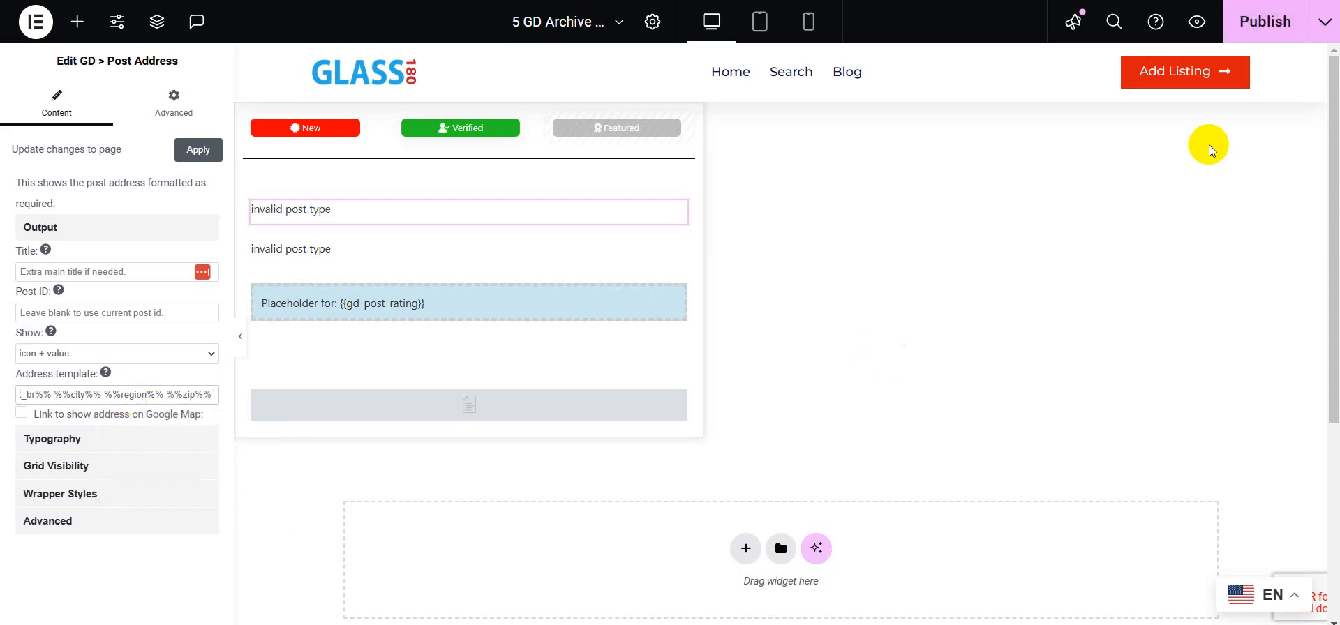
{"action": "left_click", "coordinate": [1273, 34]}
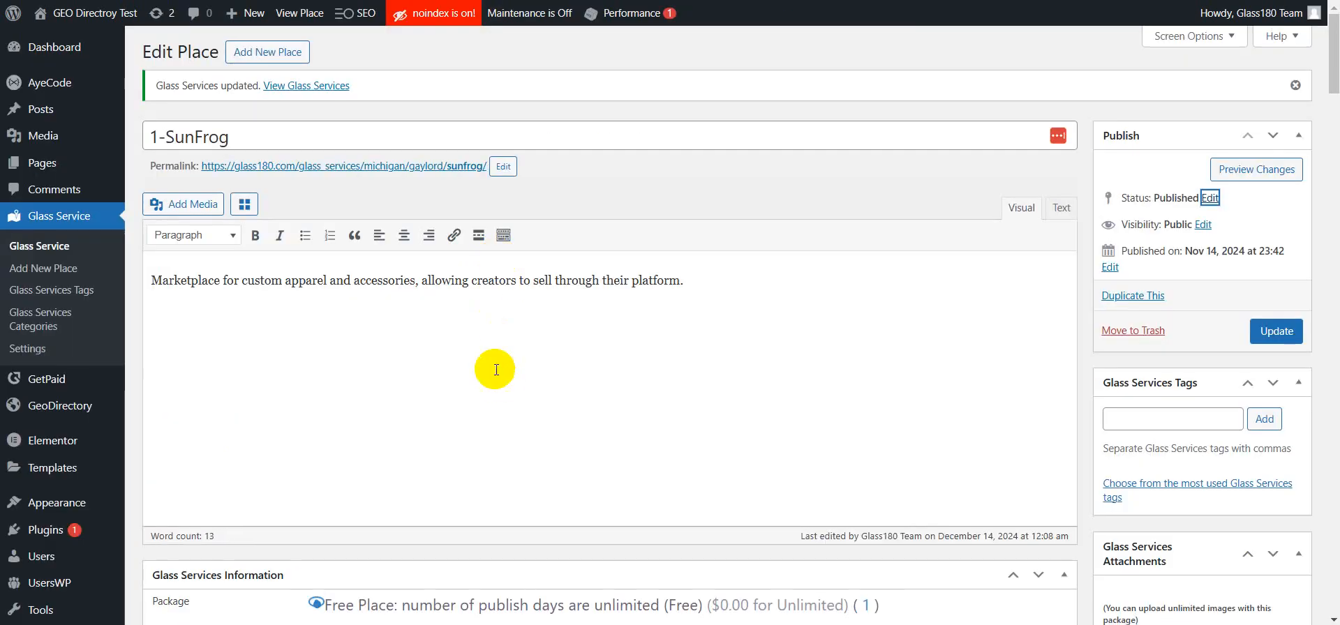
Step: Clear the Hide Address option on the 1-SunFrog listing and update the listing
{"action": "scroll", "coordinate": [494, 369], "scroll_direction": "down", "scroll_amount": 15}
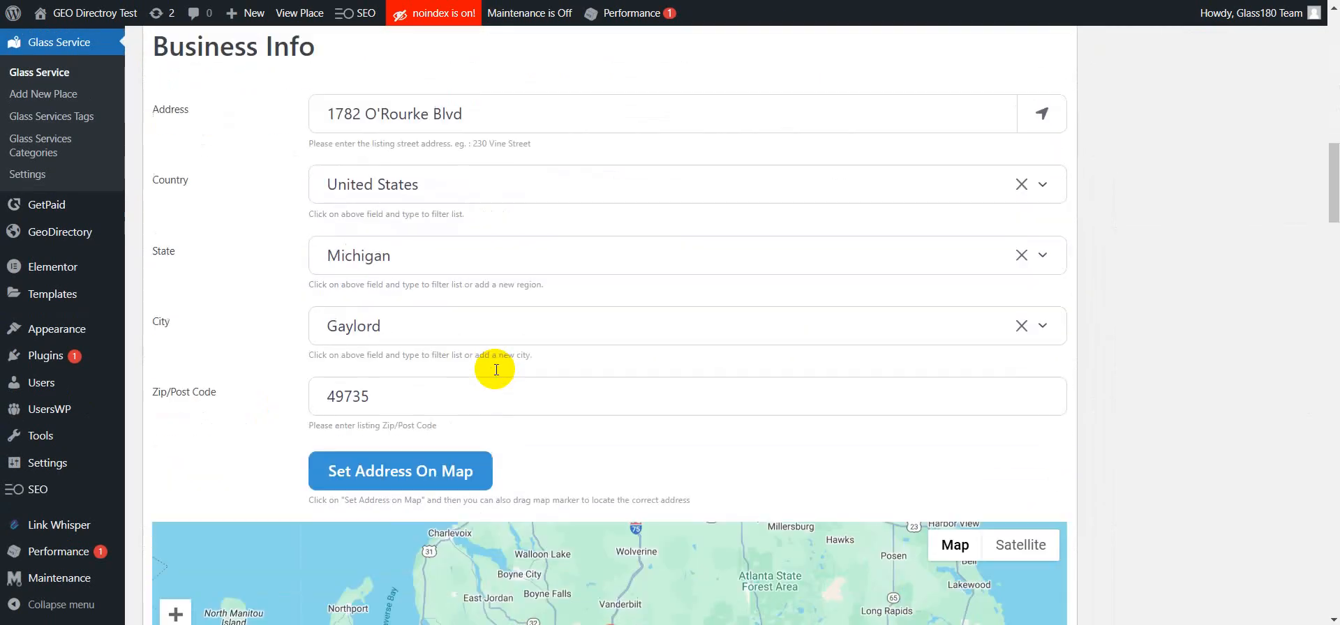
{"action": "scroll", "coordinate": [495, 370], "scroll_direction": "down", "scroll_amount": 15}
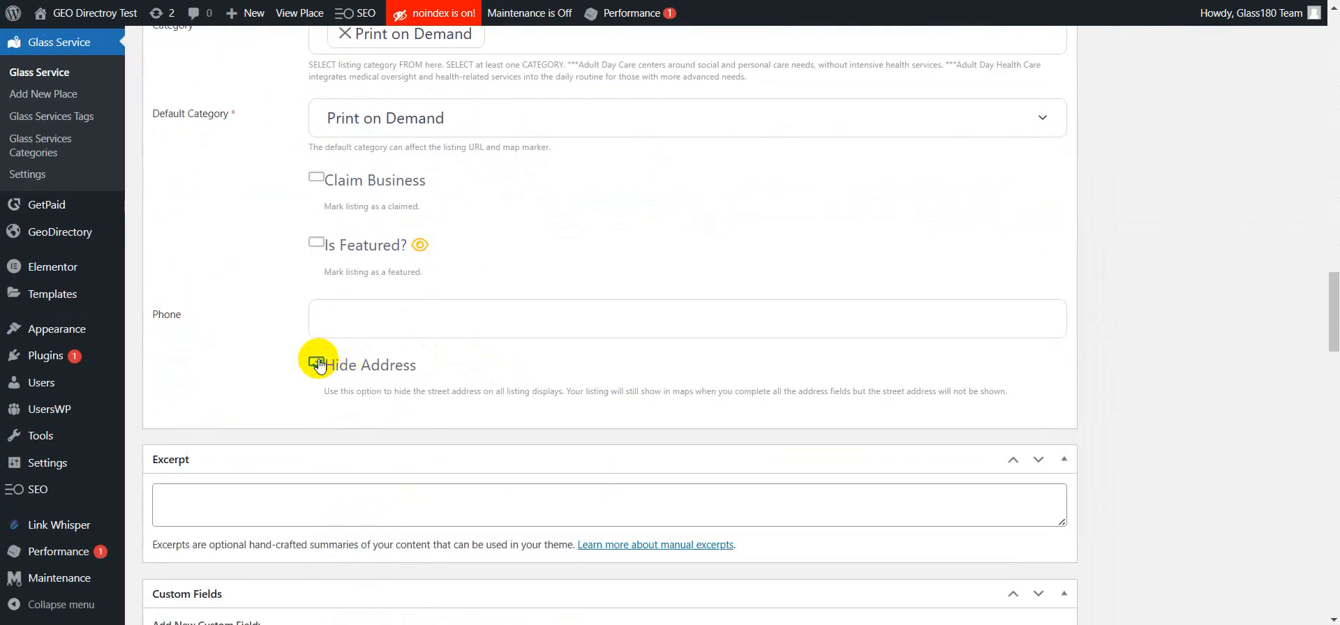
{"action": "left_click", "coordinate": [317, 362]}
{"action": "scroll", "coordinate": [1136, 384], "scroll_direction": "up", "scroll_amount": 15}
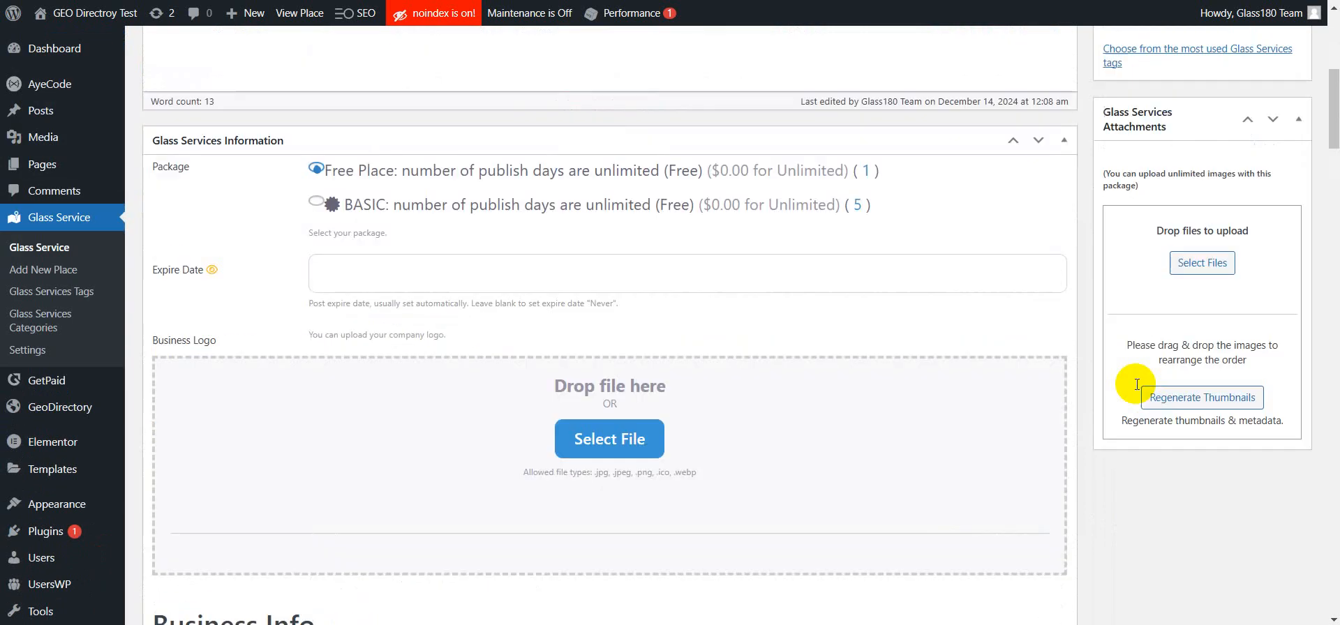
{"action": "left_click", "coordinate": [1267, 103]}
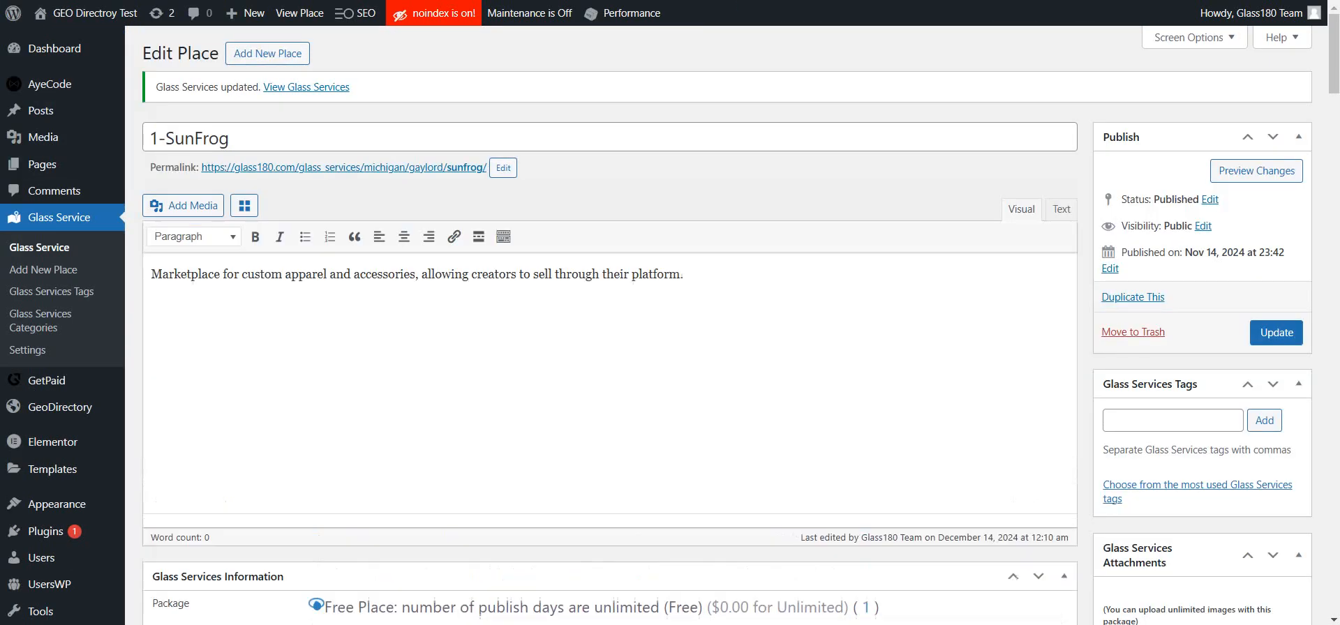
Step: Reload the archive page, select the 1-SunFrog address, and open the home page to check its Glass Services address display
{"action": "left_click", "coordinate": [246, 0]}
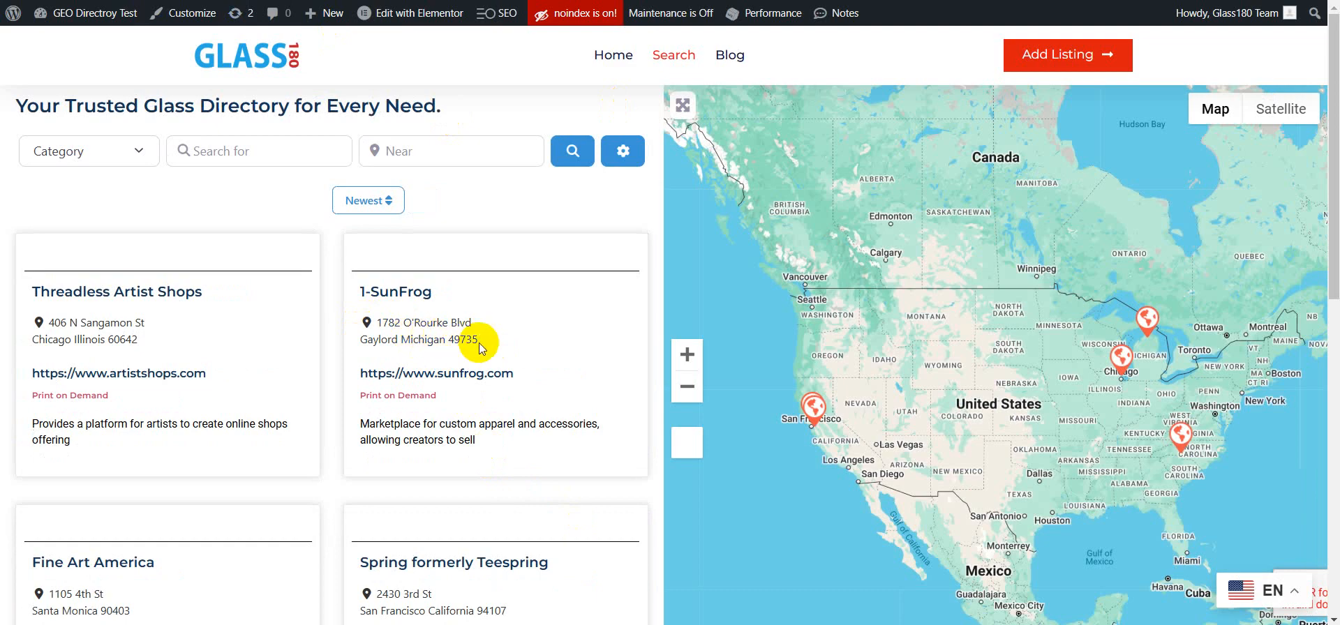
{"action": "left_click_drag", "start_coordinate": [480, 344], "coordinate": [378, 325]}
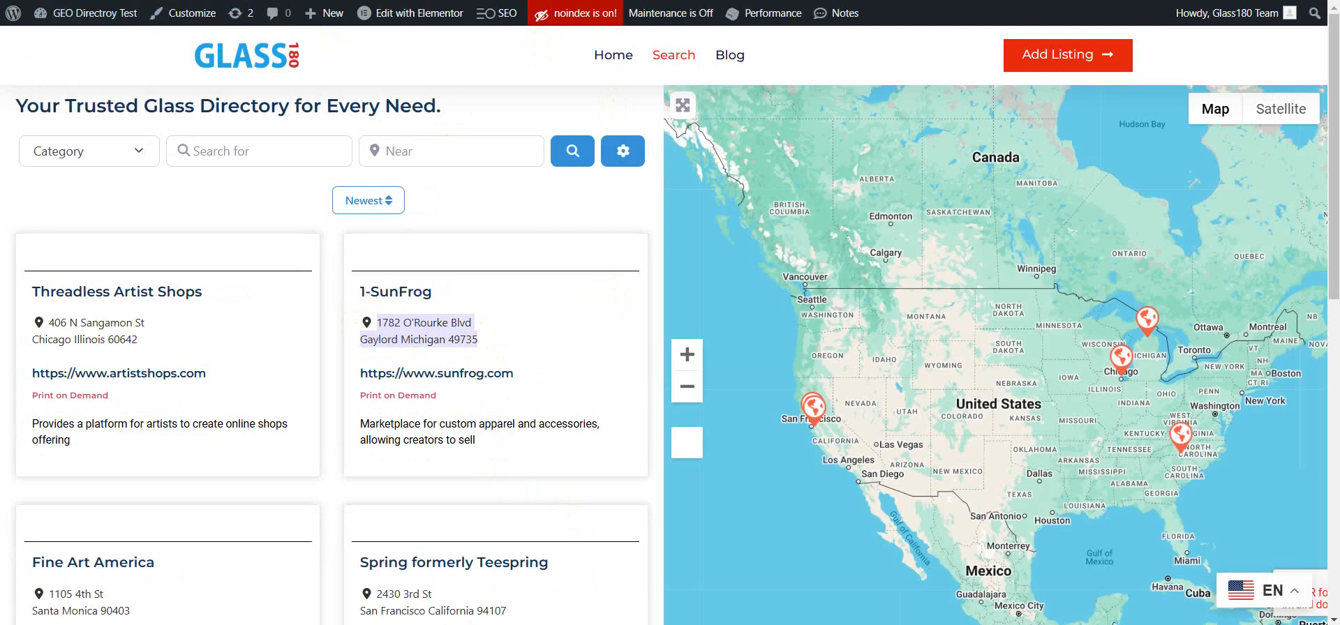
{"action": "left_click", "coordinate": [604, 60]}
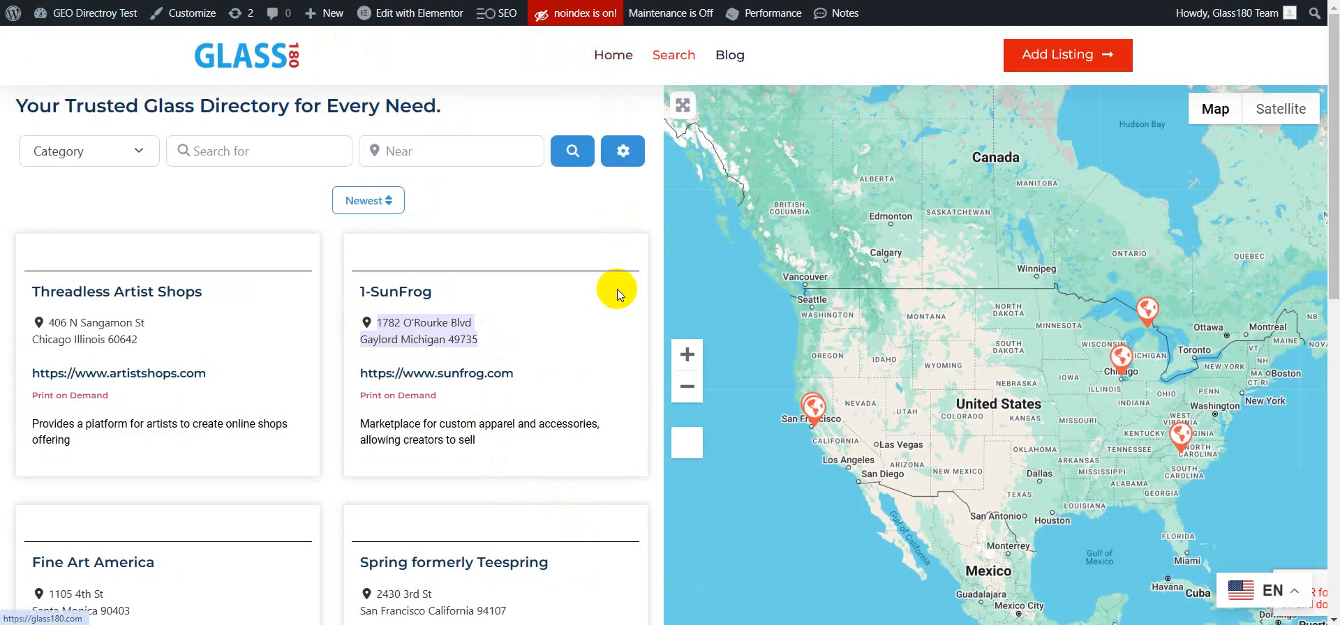
{"action": "scroll", "coordinate": [549, 328], "scroll_direction": "down", "scroll_amount": 3}
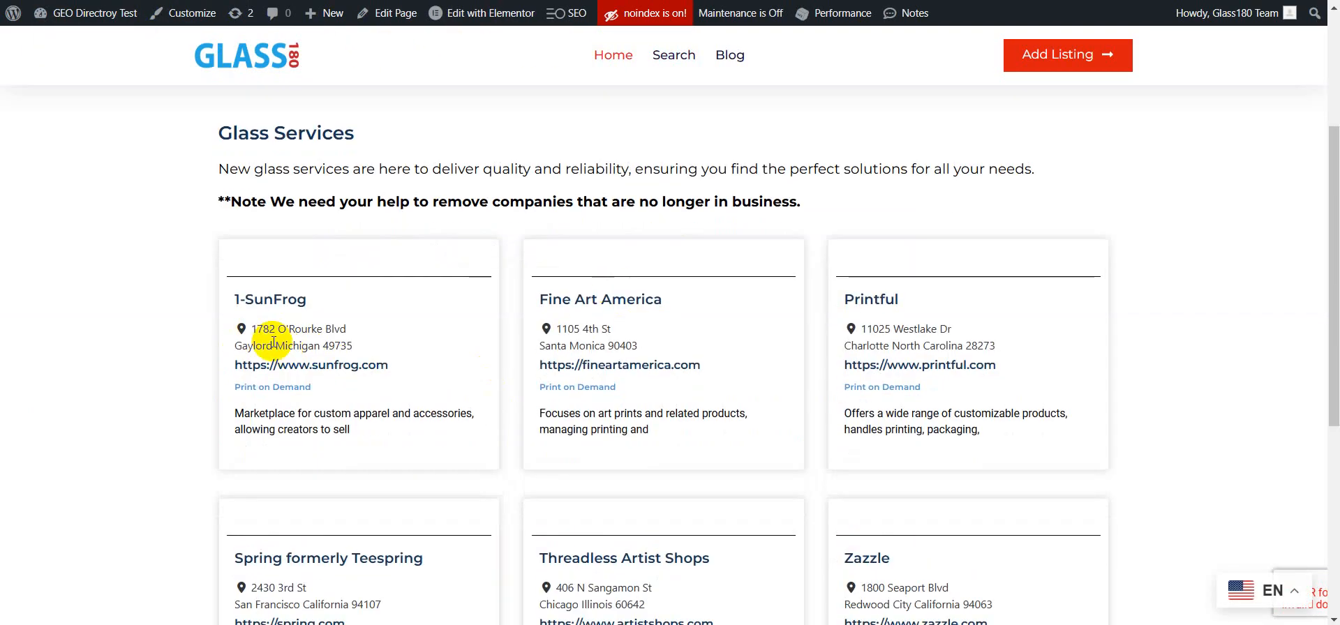